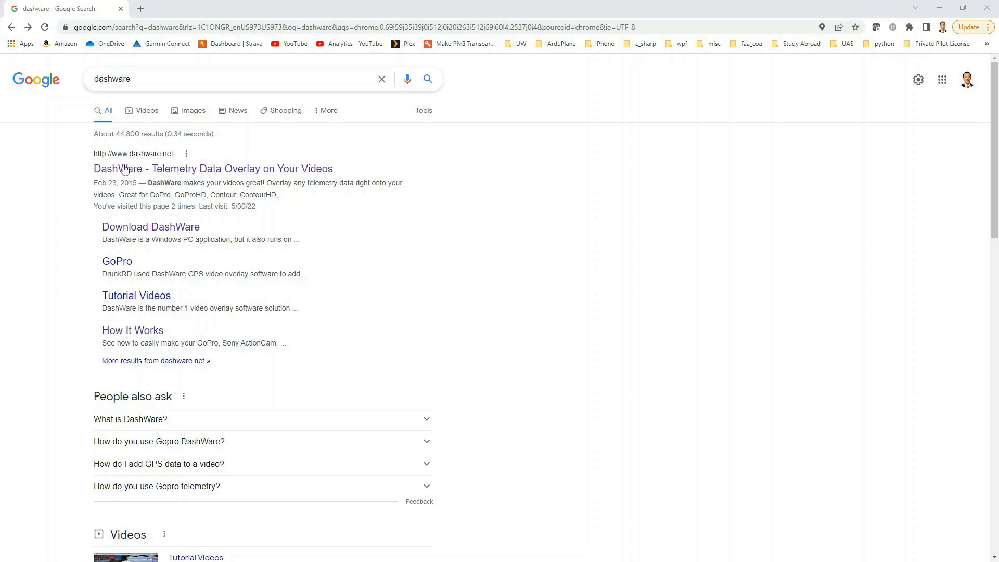
# Open the DashWare website from the search results and go to its download page
pyautogui.click(137, 81)
pyautogui.click(33, 163)
pyautogui.click(159, 169)
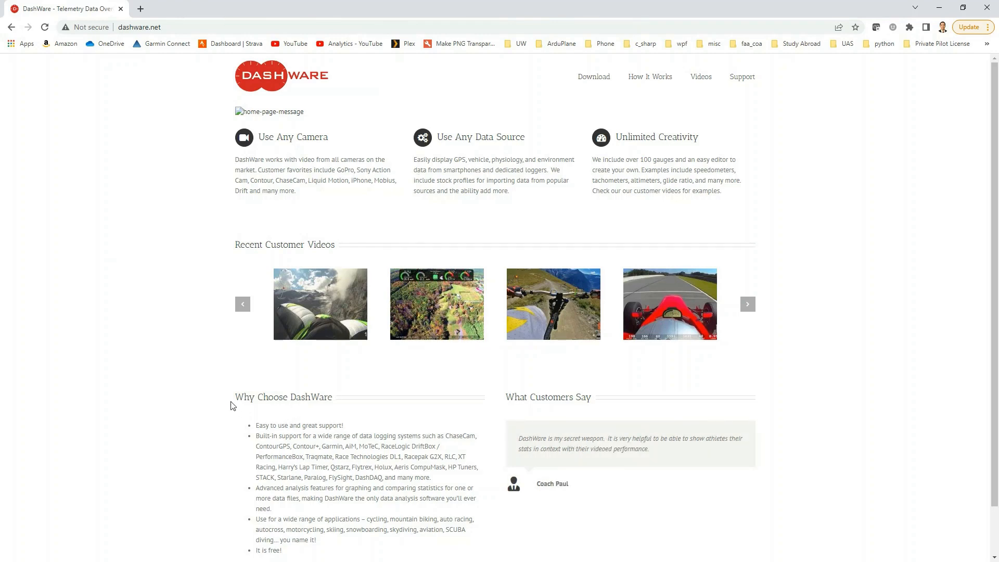
pyautogui.click(600, 79)
pyautogui.scroll(-2, 250, 377)
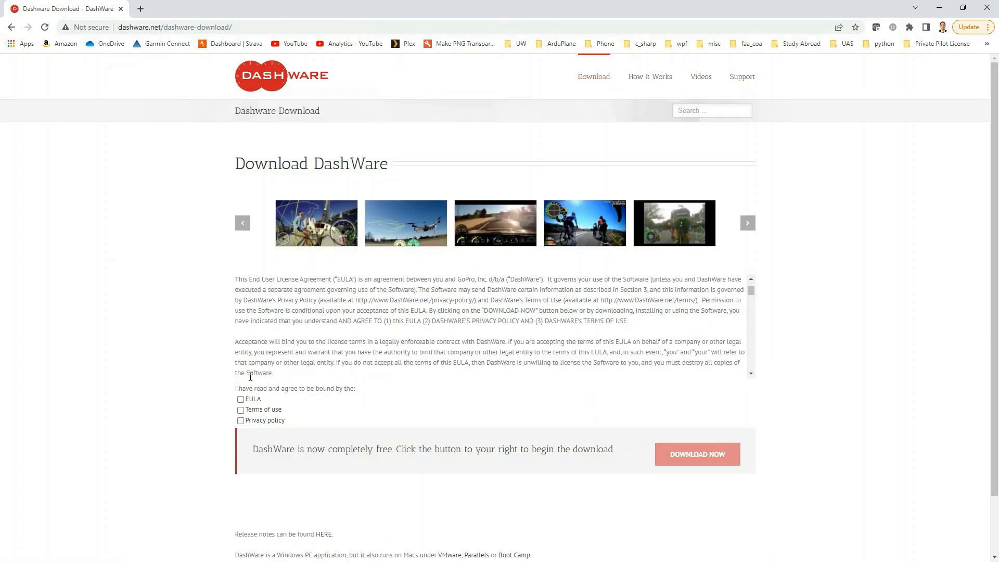
# Agree to the EULA, Terms of use and Privacy policy, and download the DashWare installer
pyautogui.click(241, 400)
pyautogui.click(241, 410)
pyautogui.click(240, 420)
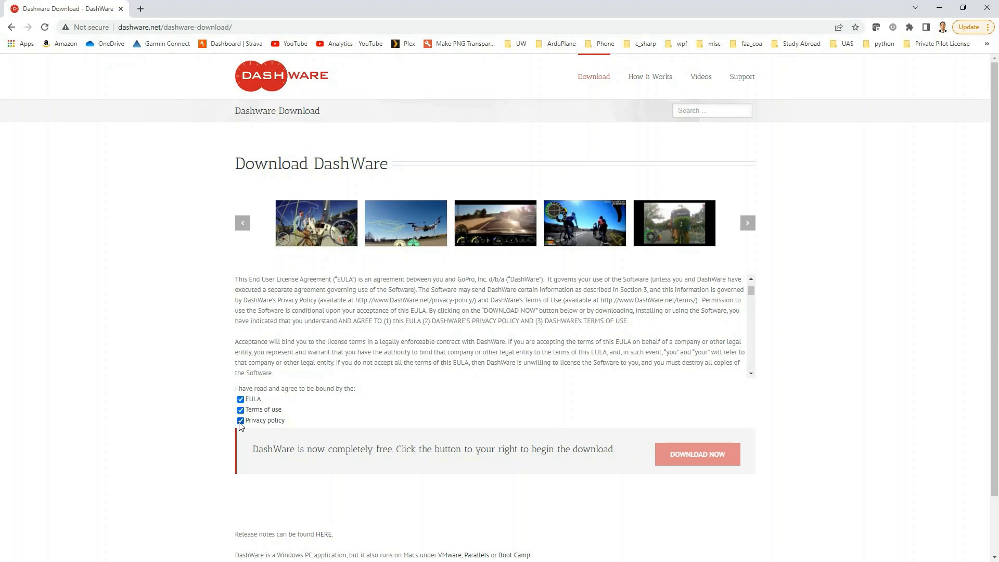
pyautogui.click(702, 460)
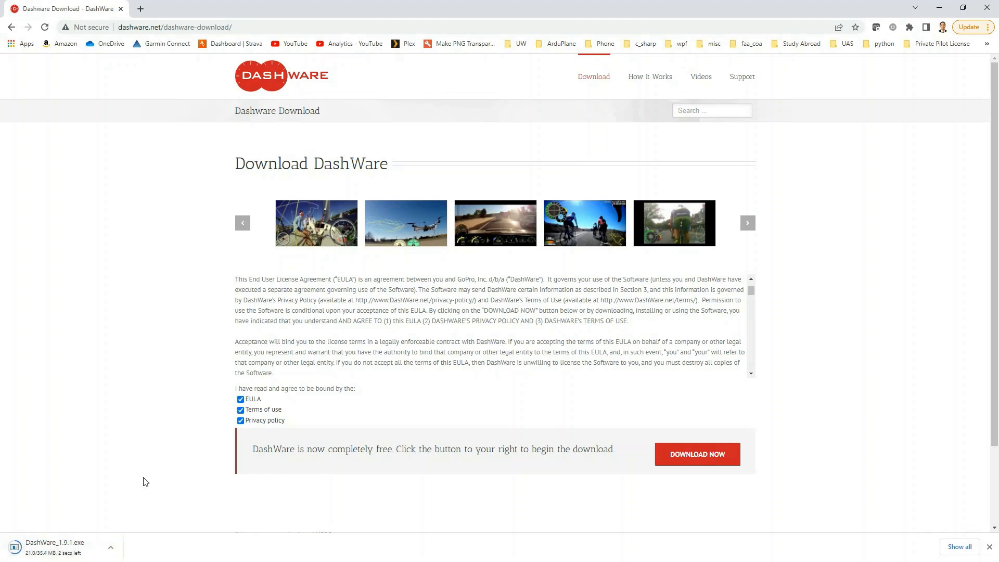
# Show the downloaded DashWare_1.9.1.exe in the Downloads folder and run it
pyautogui.click(110, 547)
pyautogui.click(161, 518)
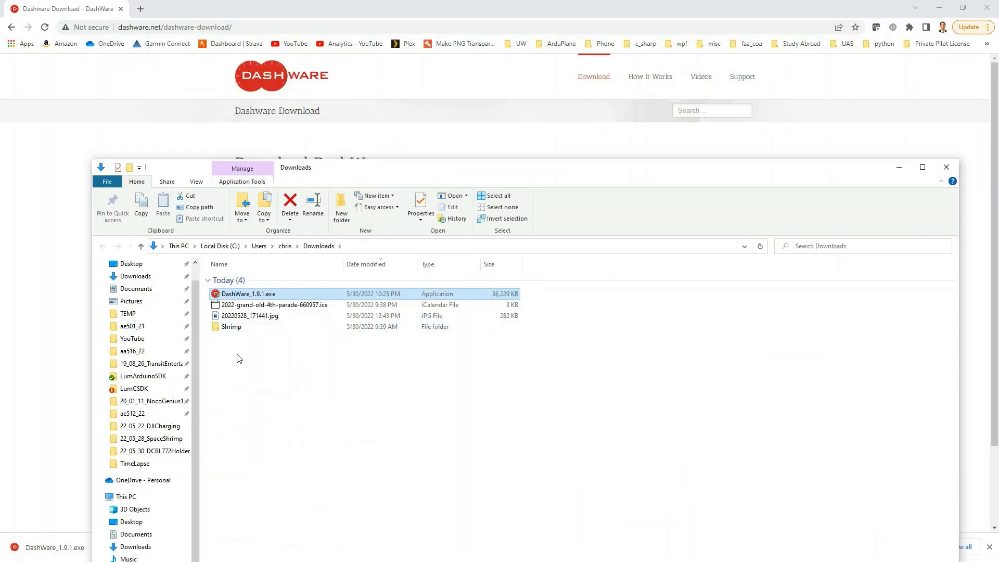
pyautogui.doubleClick(248, 295)
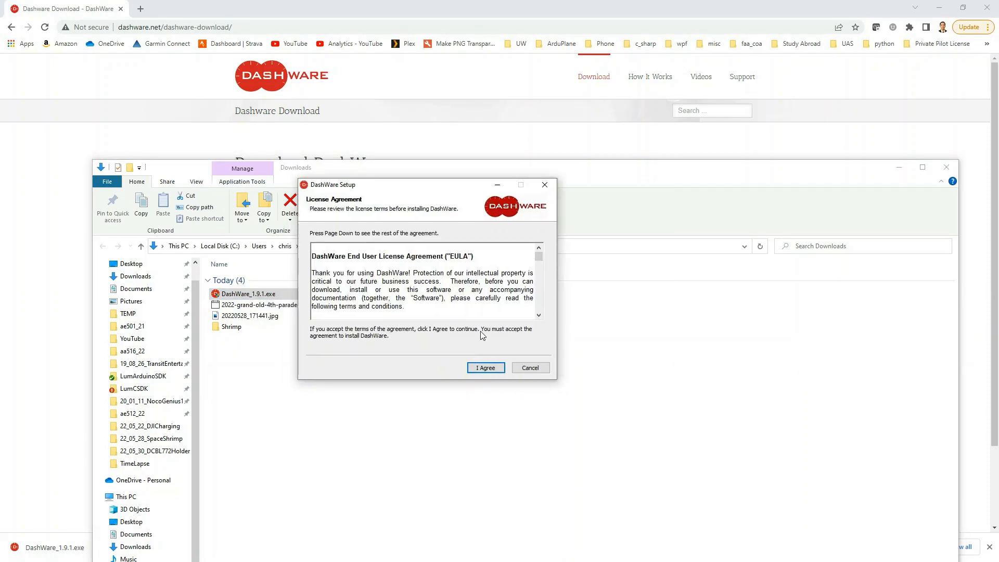
# Accept the license and install DashWare to C:\Program Files\DashWare with the DashWare Start Menu folder, without a desktop shortcut
pyautogui.click(489, 368)
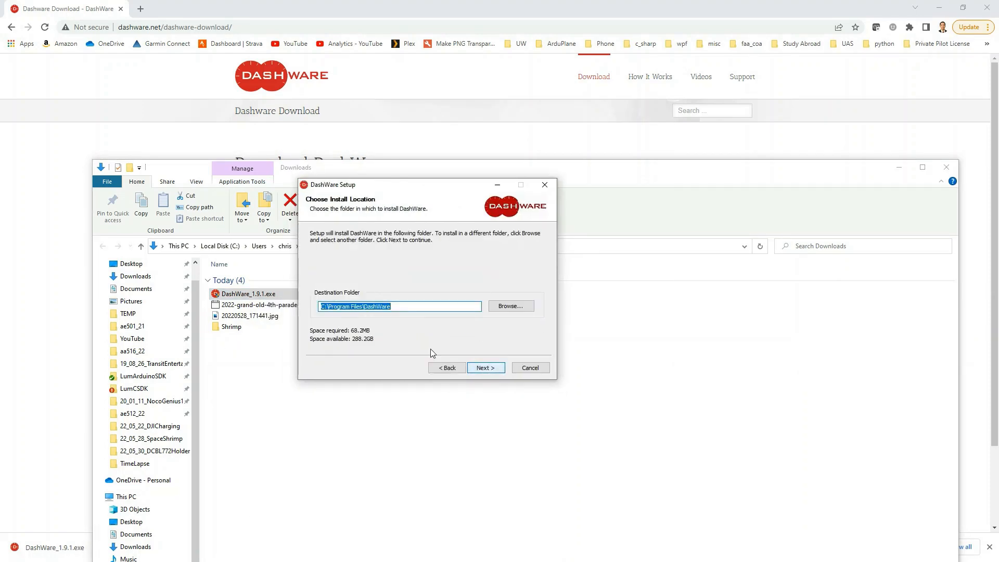
pyautogui.click(492, 368)
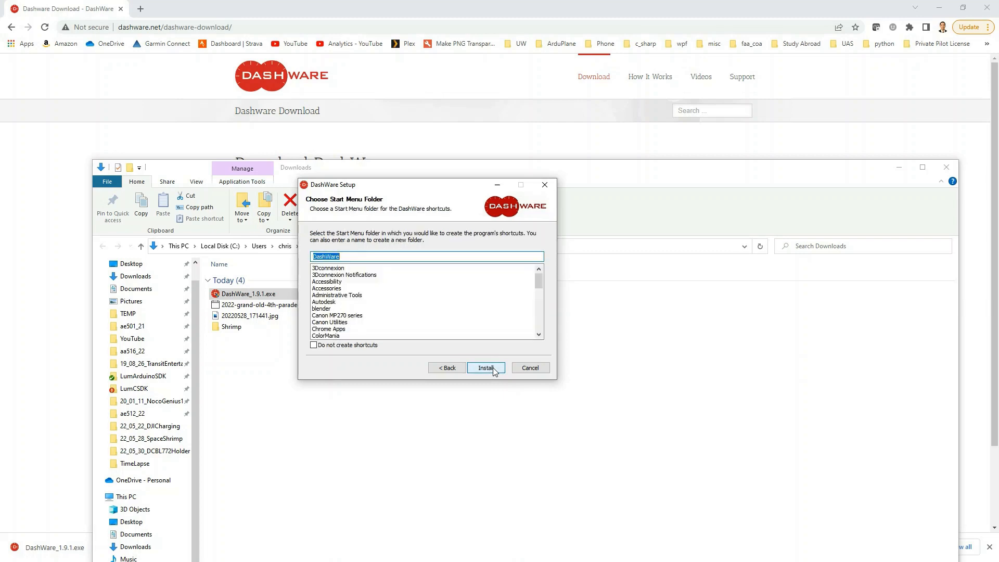
pyautogui.click(486, 368)
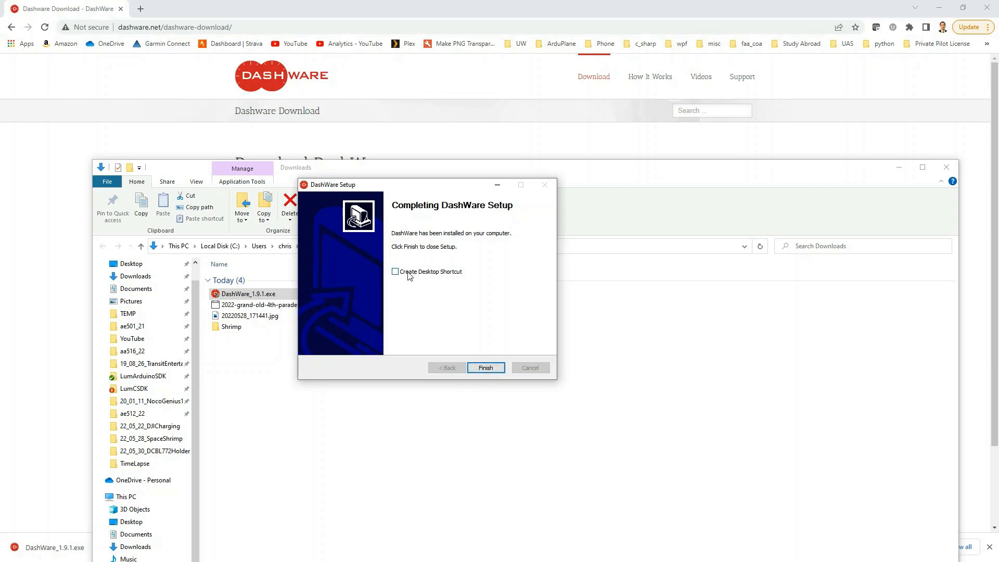
pyautogui.click(486, 368)
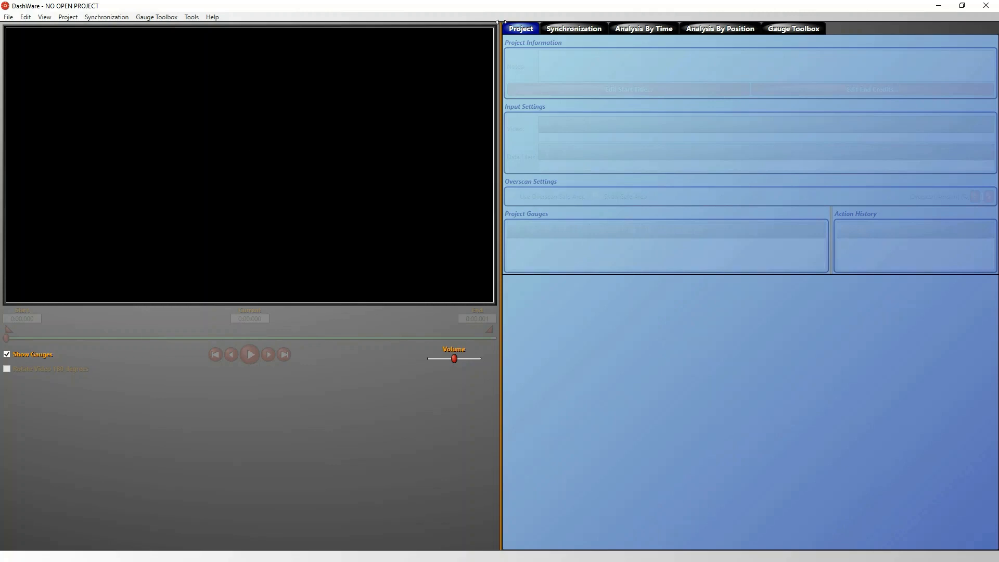
# Examine the DashWare and DashWare Projects folders inside the Documents folder
pyautogui.moveTo(579, 0); pyautogui.dragTo(703, 69)
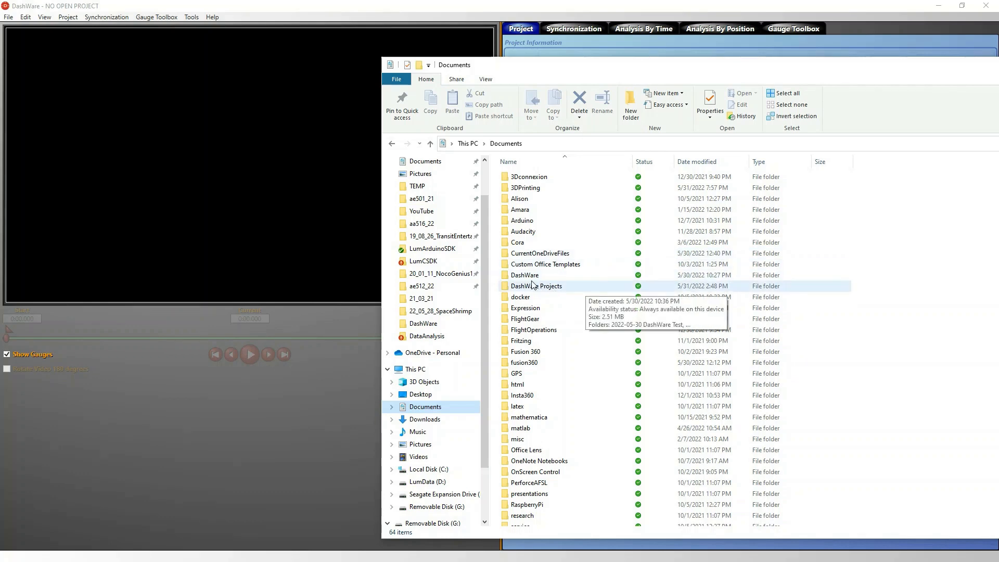
pyautogui.click(560, 143)
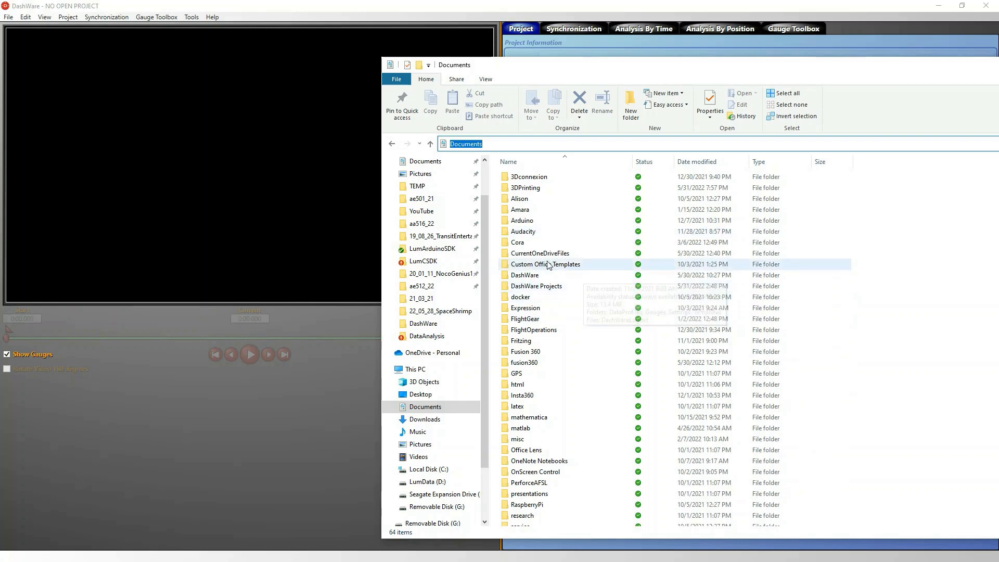
pyautogui.click(542, 277)
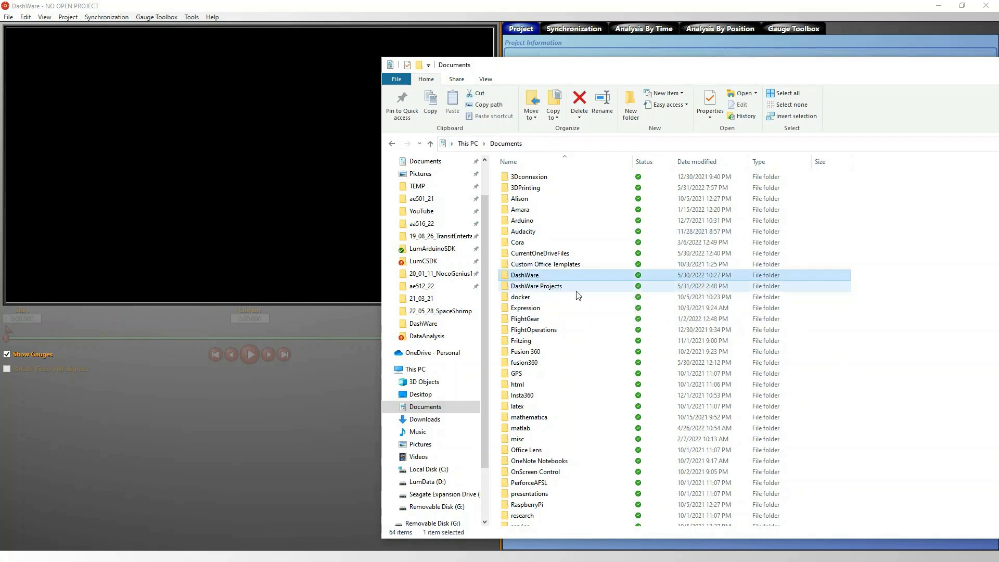
pyautogui.keyDown('ctrl'); pyautogui.click(551, 287); pyautogui.keyUp('ctrl')
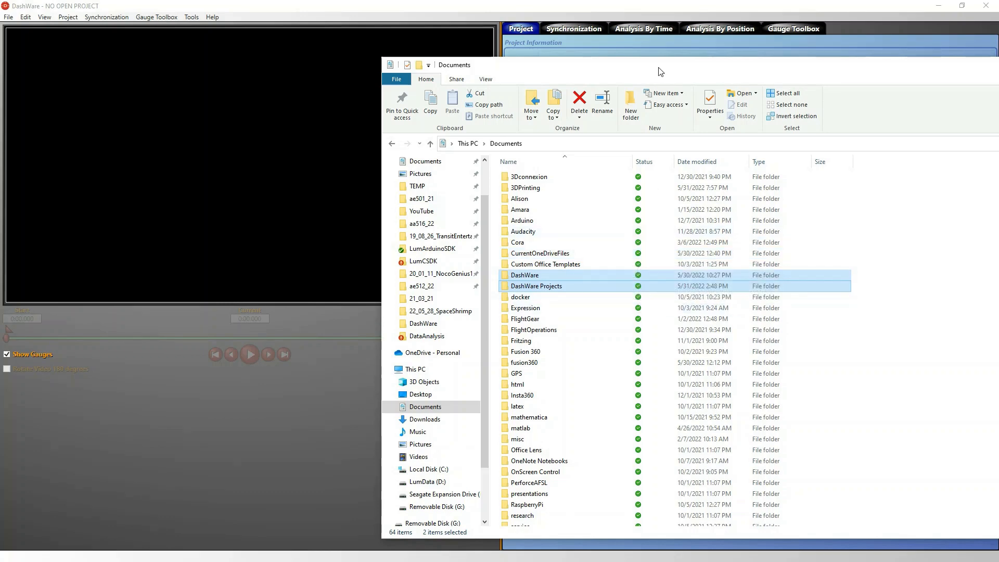
# Check the path of the DashWareDemo folder and set the DashWare projects directory to D:\TEMP\DashWareDemo in the program options
pyautogui.moveTo(489, 0); pyautogui.dragTo(735, 84)
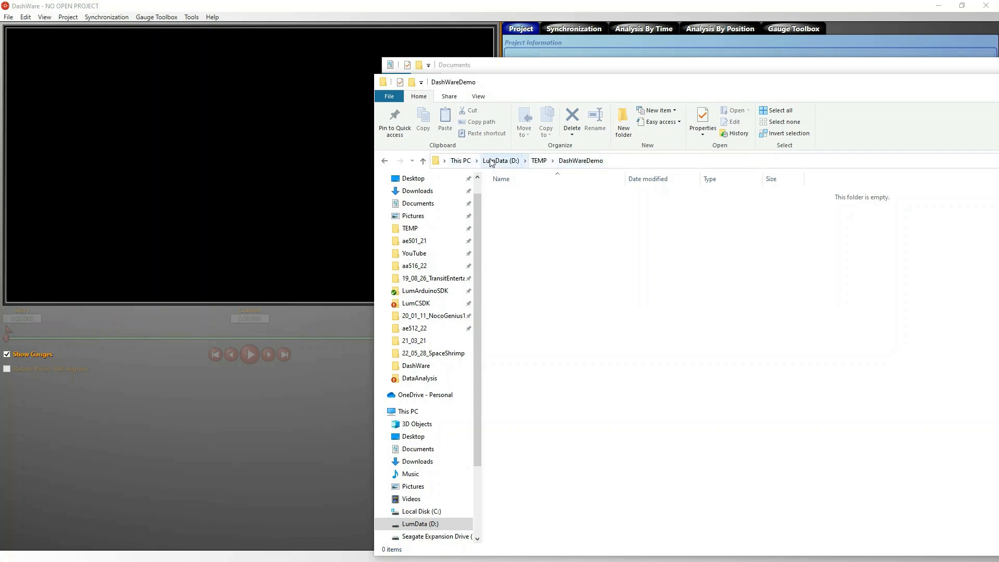
pyautogui.click(628, 160)
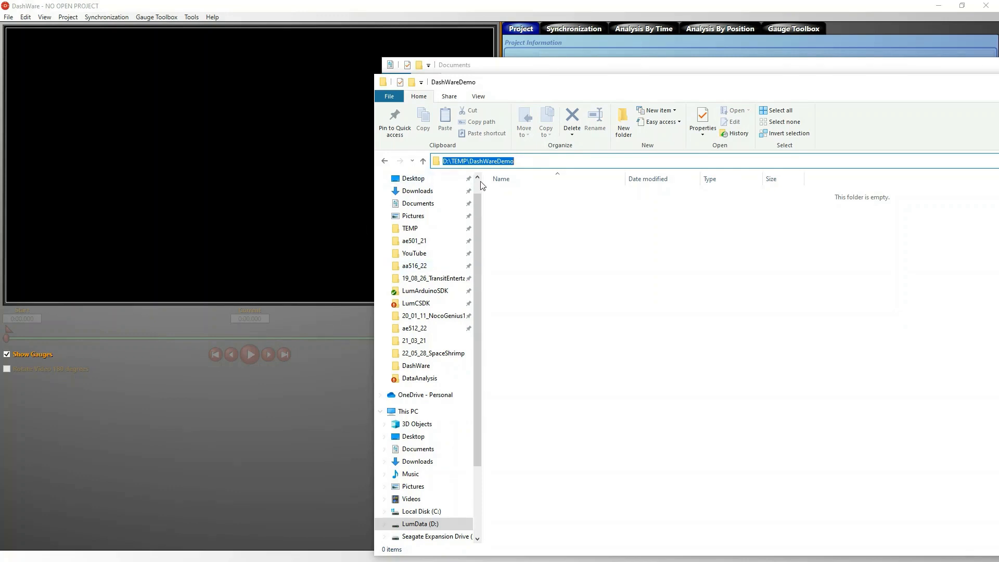
pyautogui.click(192, 17)
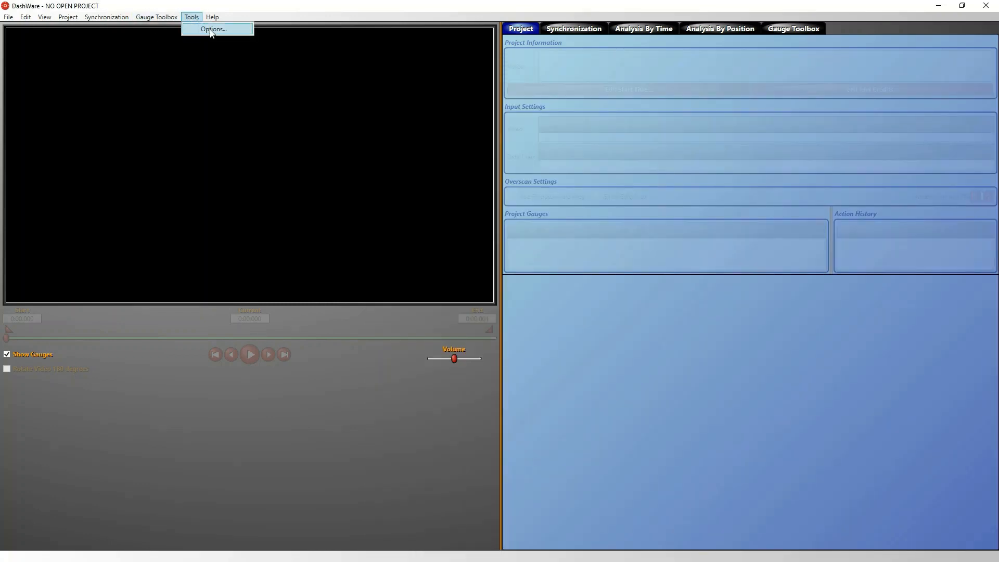
pyautogui.click(211, 29)
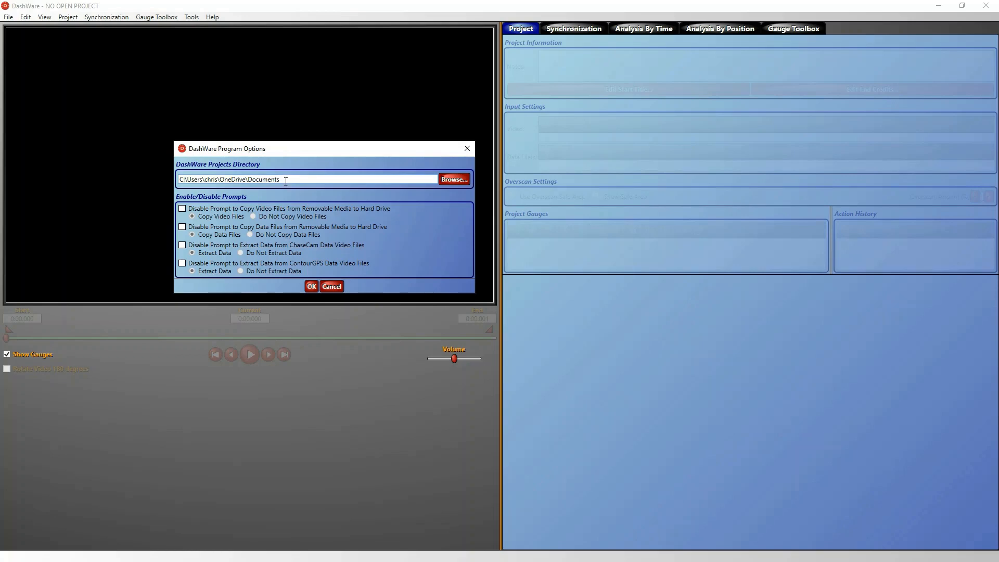
pyautogui.click(454, 179)
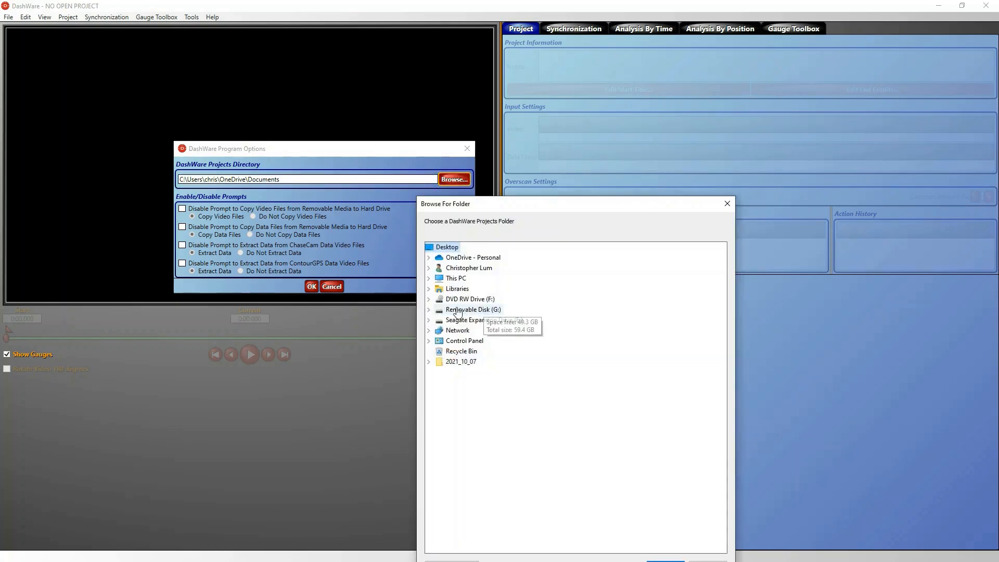
pyautogui.click(430, 278)
pyautogui.click(439, 372)
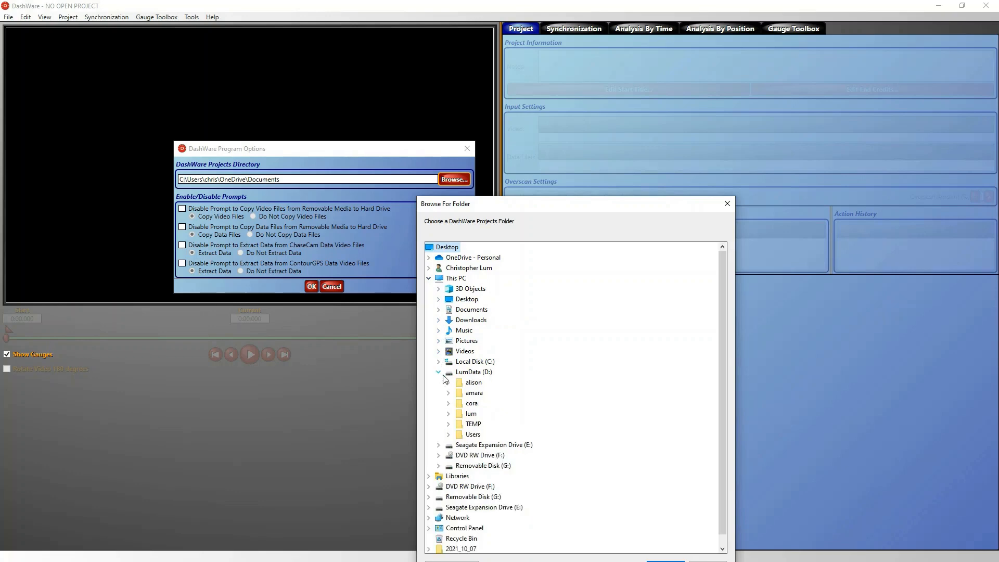
pyautogui.click(449, 424)
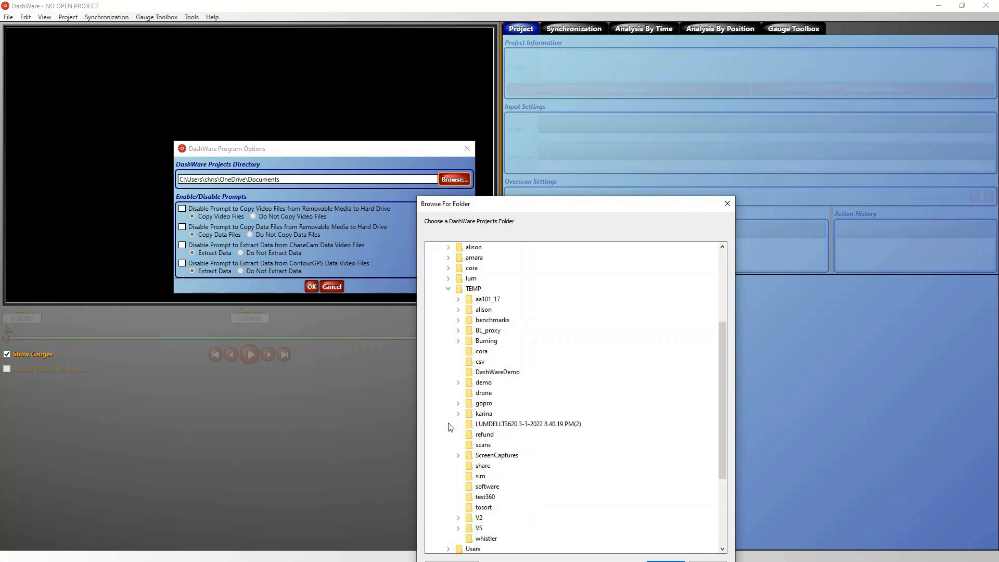
pyautogui.click(481, 372)
pyautogui.moveTo(558, 211); pyautogui.dragTo(521, 49)
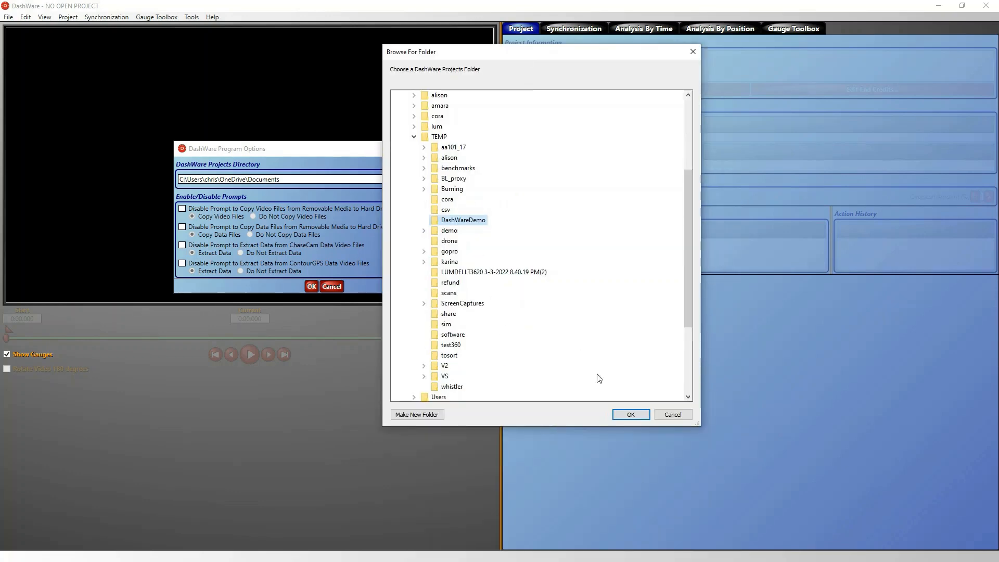
pyautogui.click(621, 409)
pyautogui.click(311, 287)
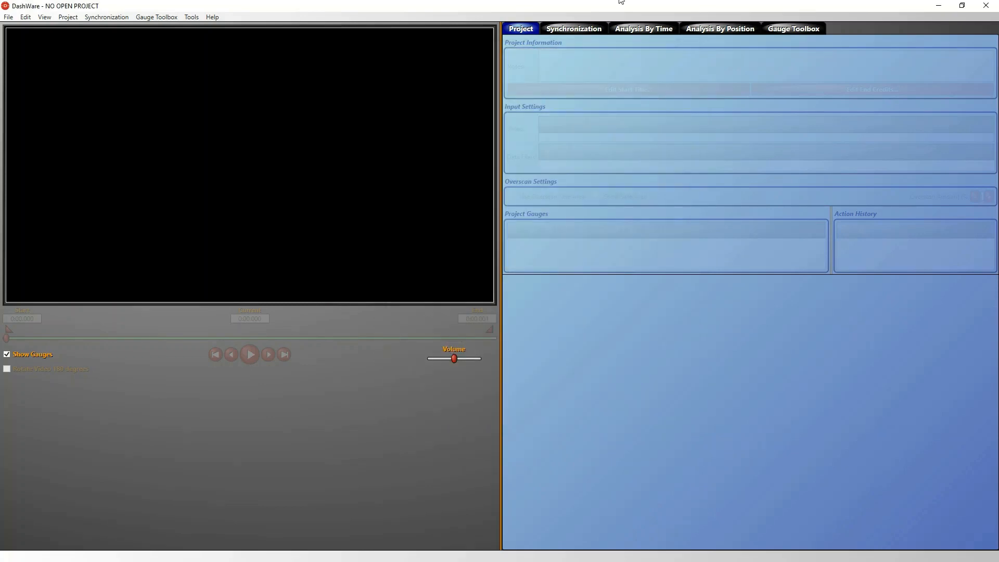
# Place the DashWareDemo folder window over the right half of DashWare, and start a new project named 2022-06-03 YouTubeDemo
pyautogui.hotkey('alt', 'Tab')
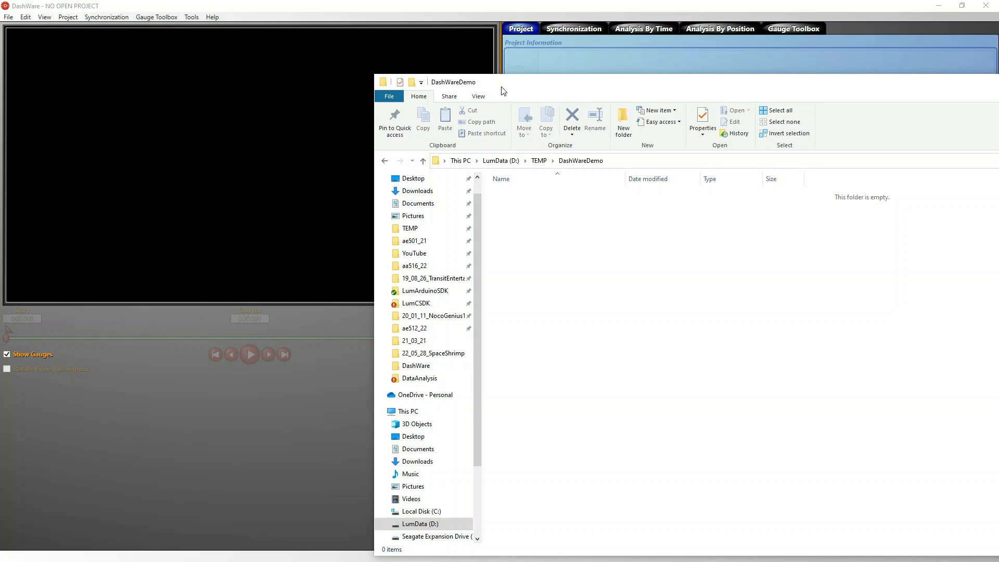
pyautogui.moveTo(502, 86); pyautogui.dragTo(629, 61)
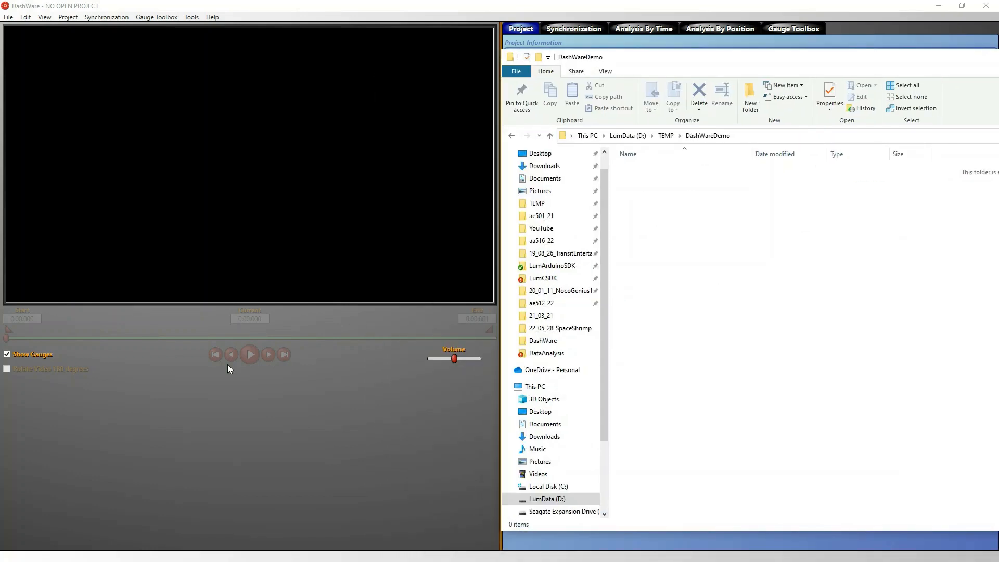
pyautogui.click(69, 7)
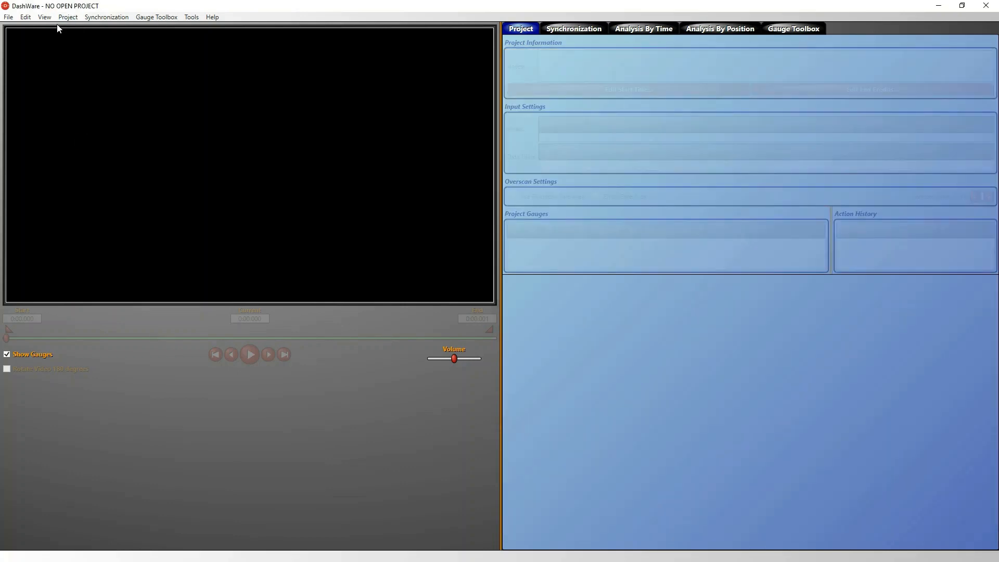
pyautogui.click(9, 17)
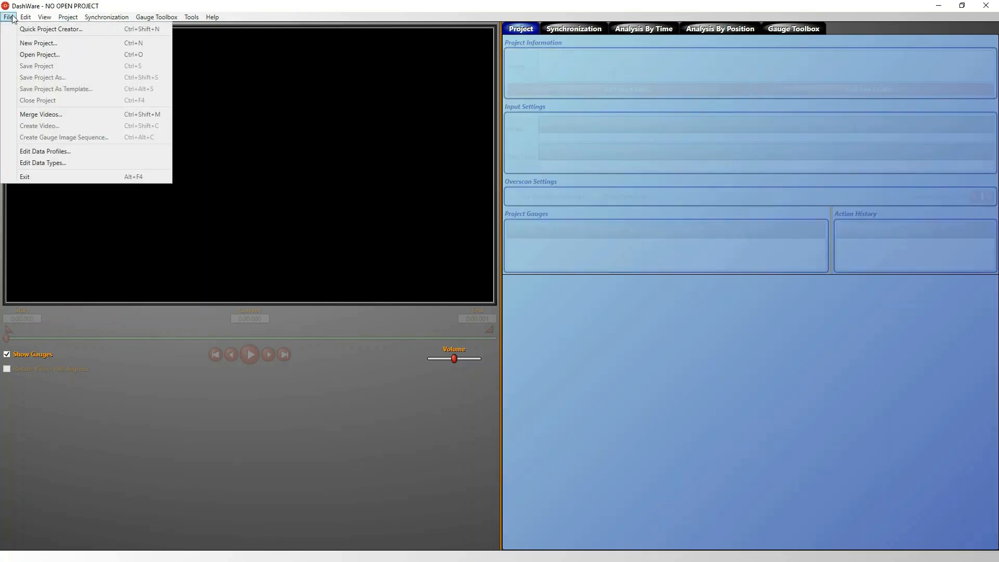
pyautogui.click(27, 45)
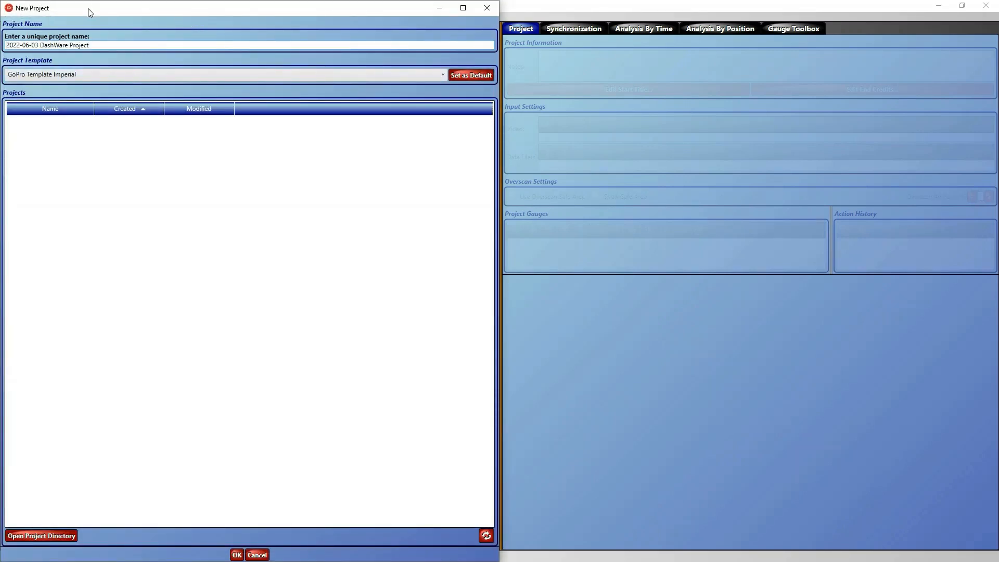
pyautogui.moveTo(89, 8); pyautogui.dragTo(248, 30)
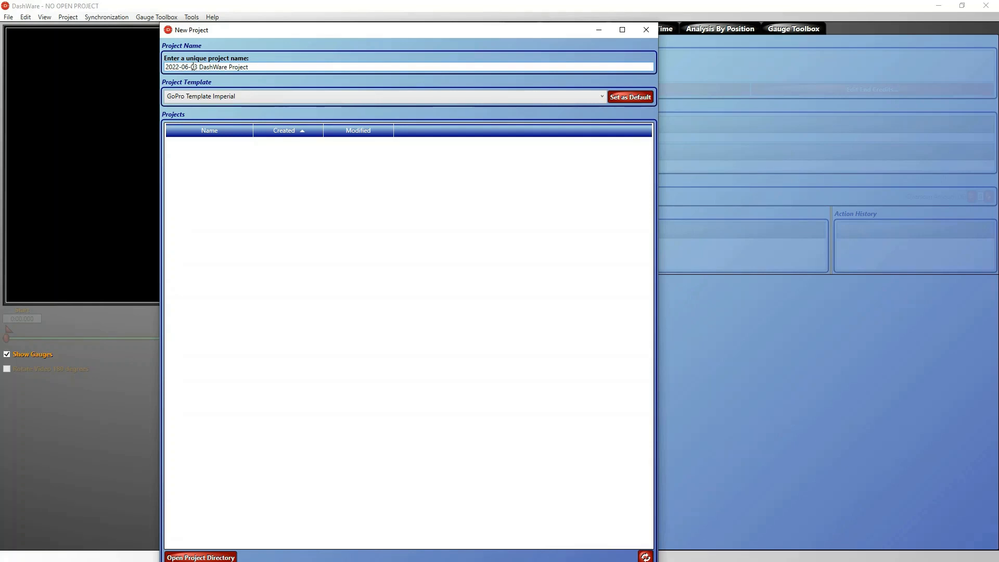
pyautogui.moveTo(198, 67); pyautogui.dragTo(301, 75)
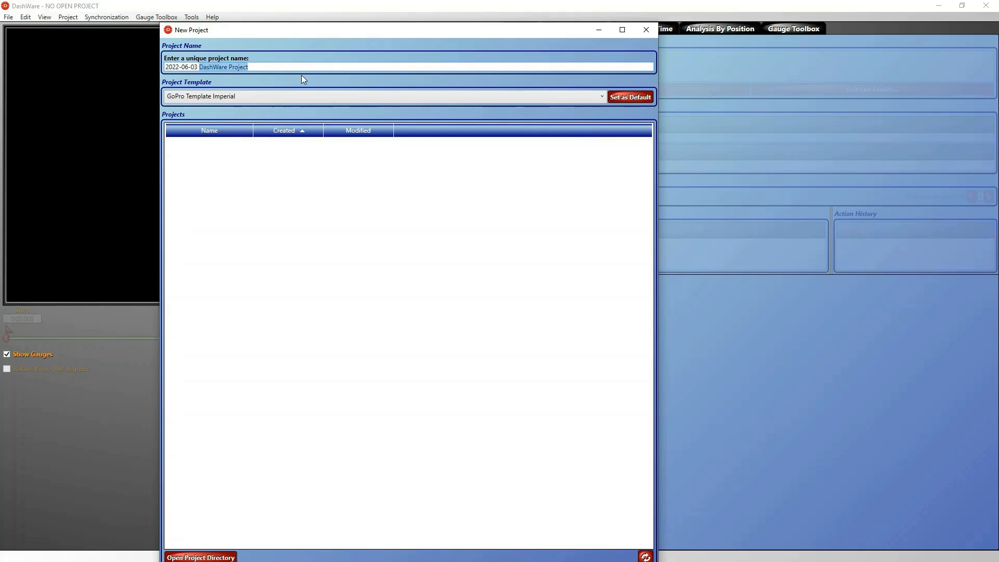
pyautogui.write('YouTubeDemo')
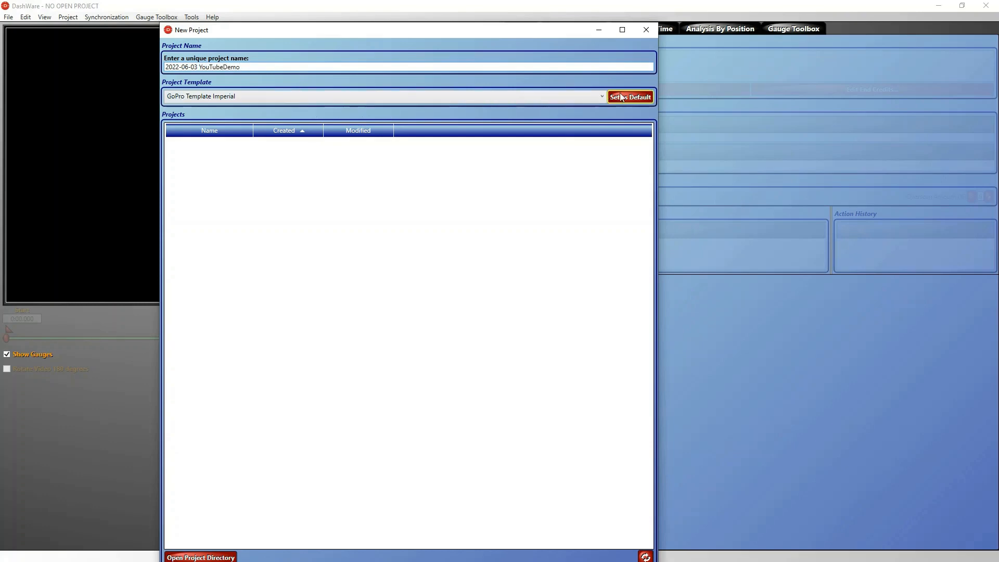
# Choose GoPro Template Imperial as the project template and create the project
pyautogui.click(603, 97)
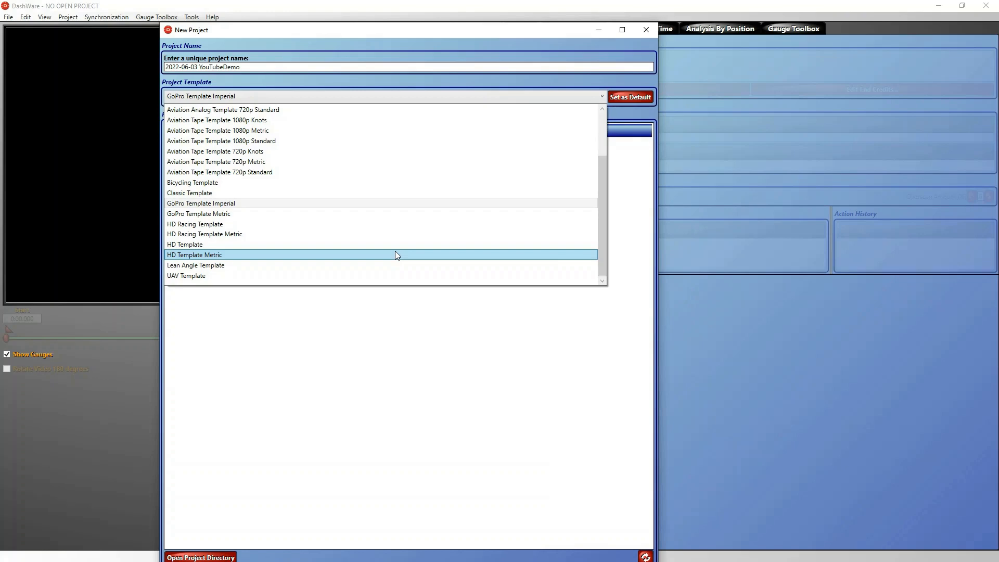
pyautogui.click(192, 206)
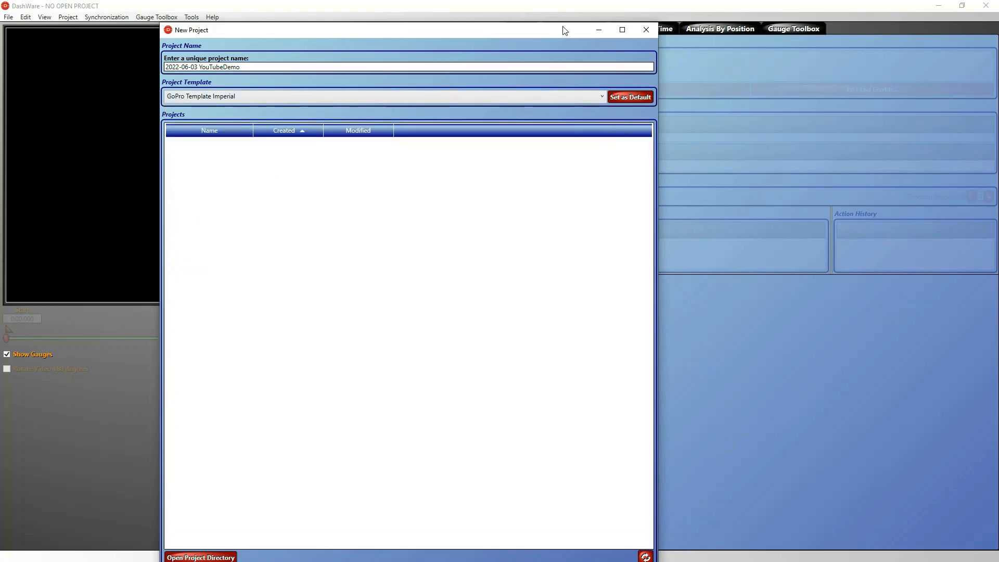
pyautogui.moveTo(561, 25); pyautogui.dragTo(412, 73)
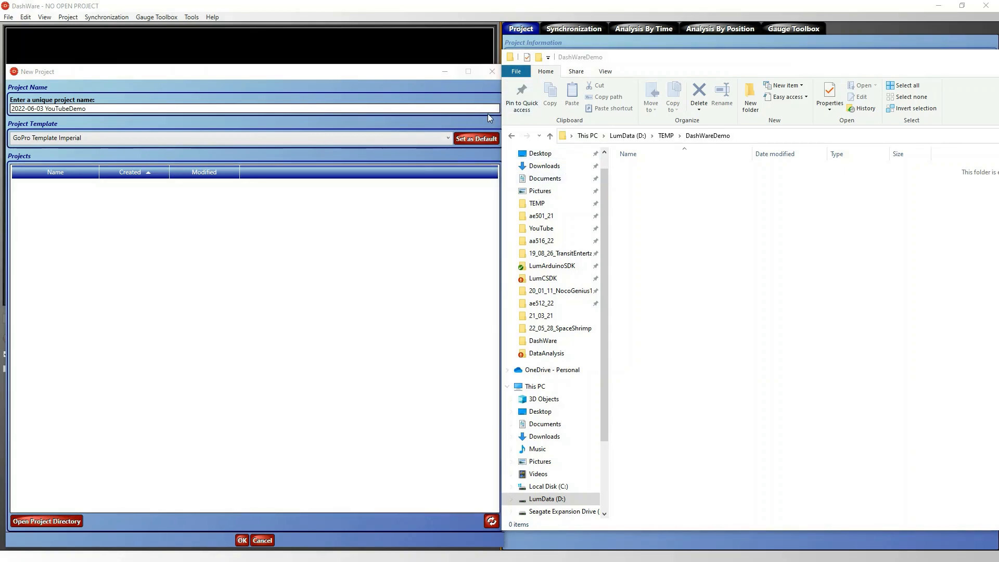
pyautogui.click(243, 541)
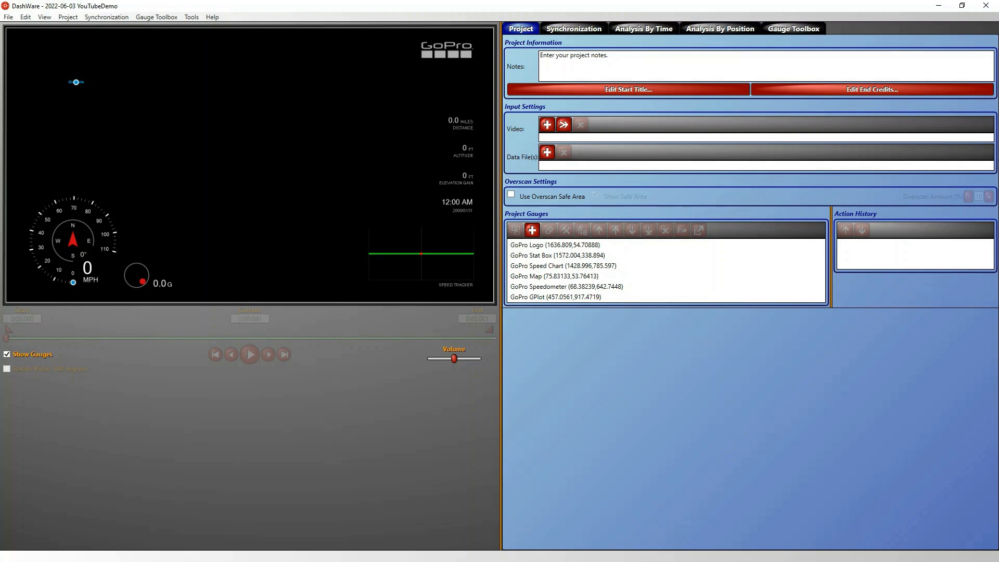
# Open the 2022-06-03 YouTubeDemo project folder in File Explorer, and save the project in DashWare
pyautogui.hotkey('alt', 'Tab')
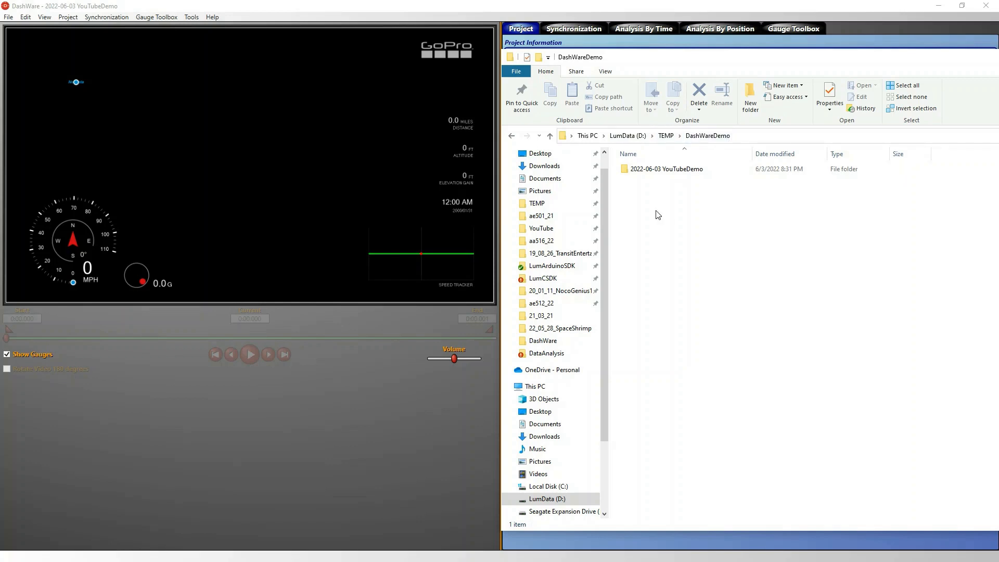
pyautogui.doubleClick(691, 174)
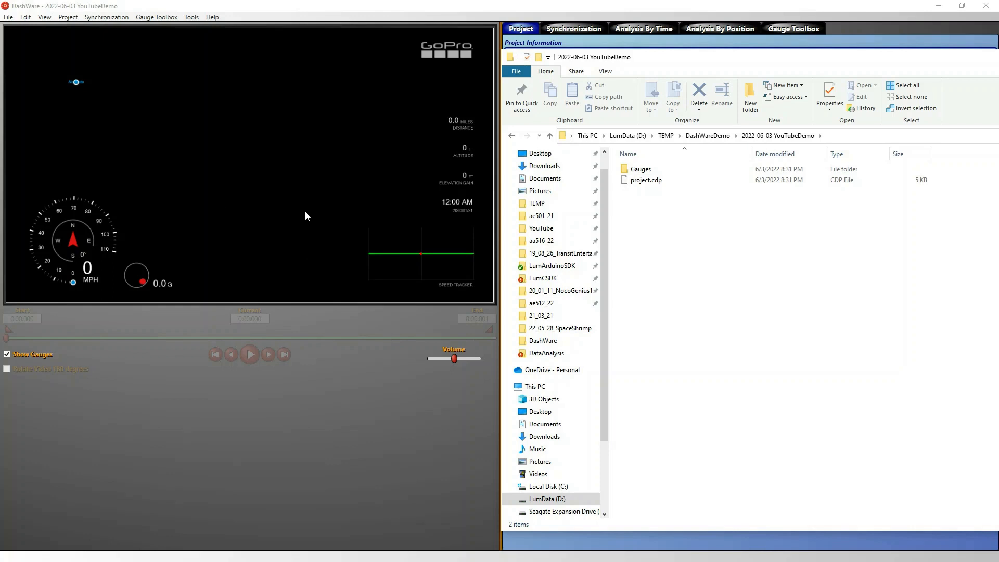
pyautogui.click(9, 17)
pyautogui.click(36, 66)
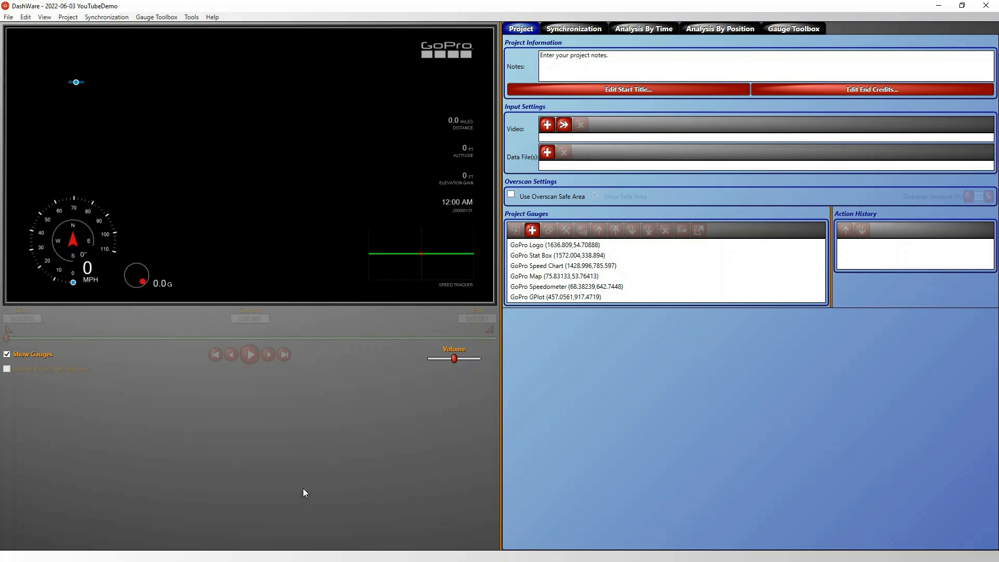
# Paste VID_20220601_155136_00_008.mp4 into the project folder and preview it in a maximized VLC window up to about 0:56
pyautogui.hotkey('alt', 'Tab')
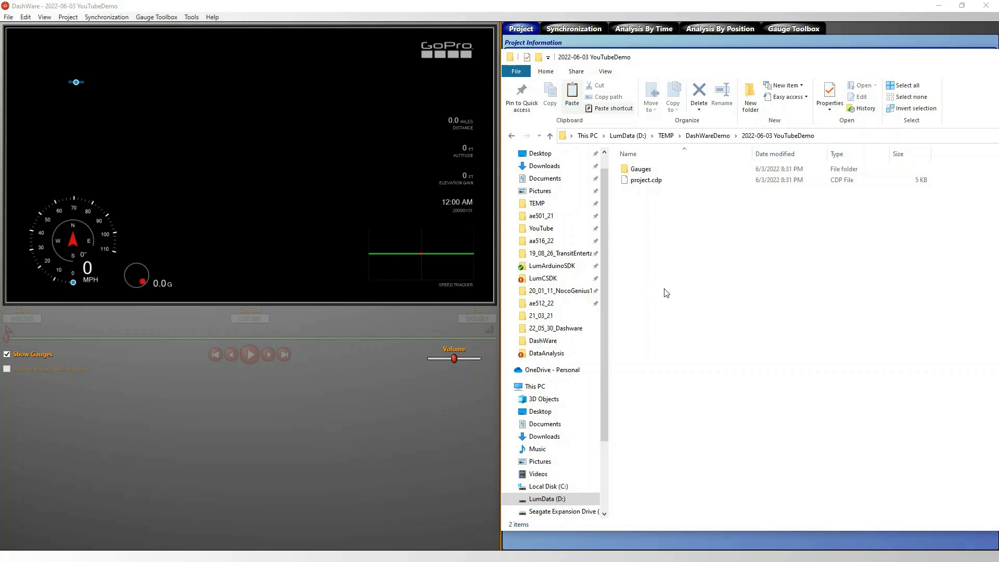
pyautogui.hotkey('ctrl', 'v')
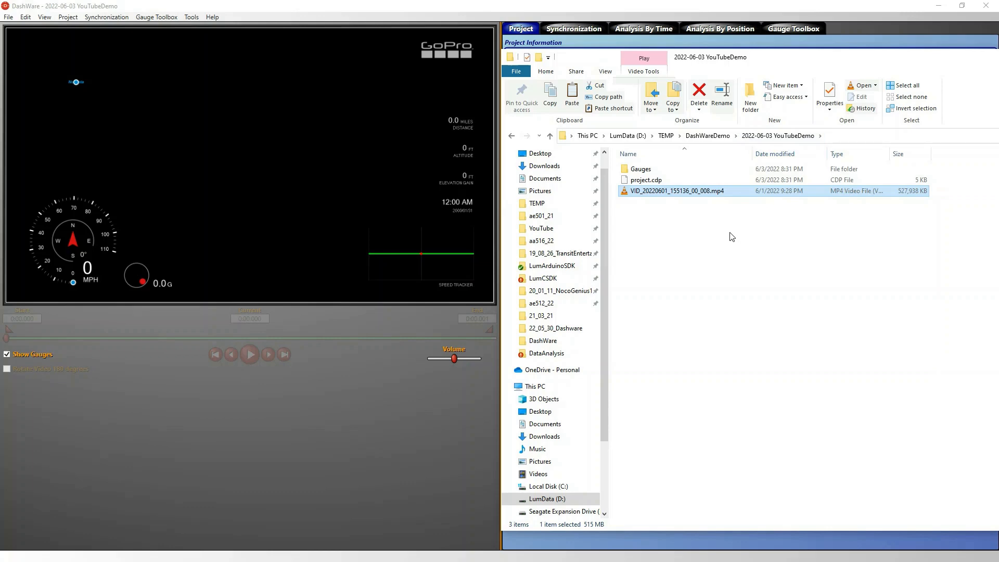
pyautogui.doubleClick(659, 192)
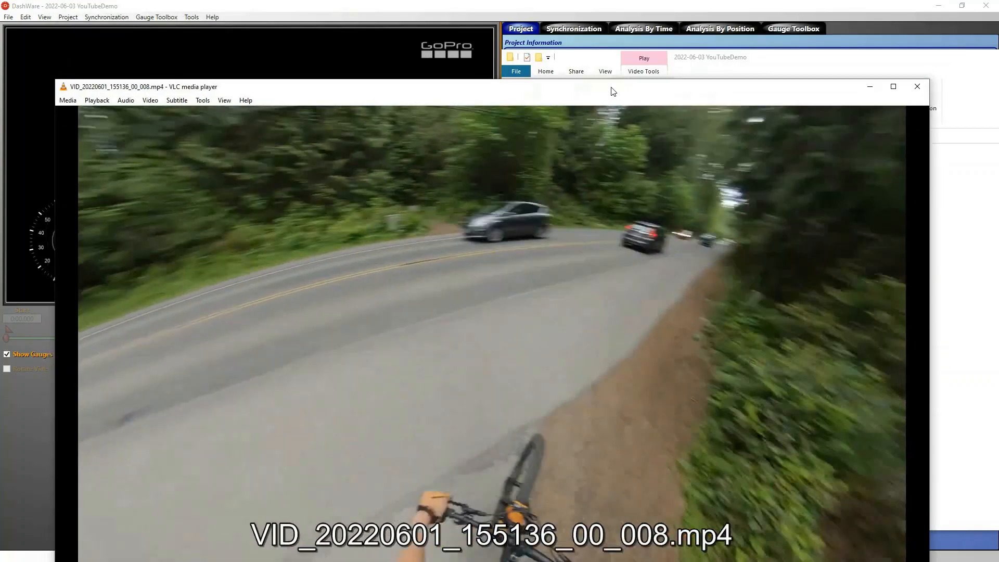
pyautogui.moveTo(610, 86); pyautogui.dragTo(636, 49)
pyautogui.doubleClick(637, 48)
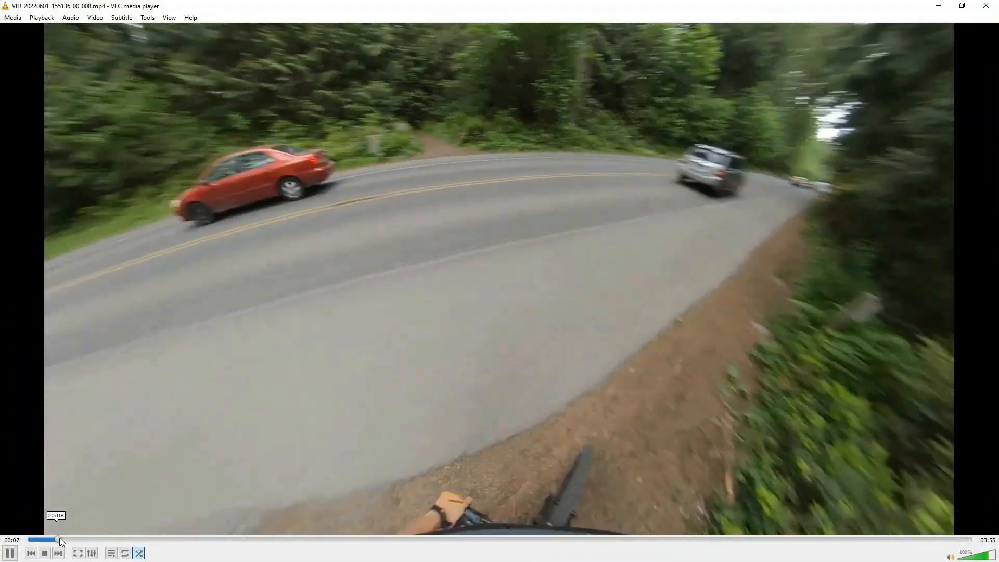
pyautogui.click(66, 538)
pyautogui.moveTo(68, 539); pyautogui.dragTo(232, 536)
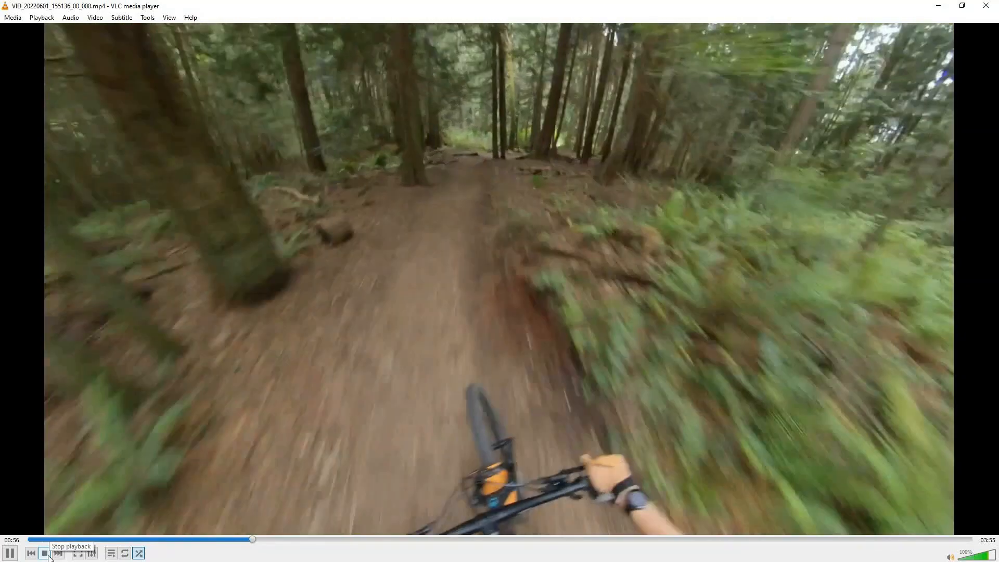
pyautogui.click(46, 556)
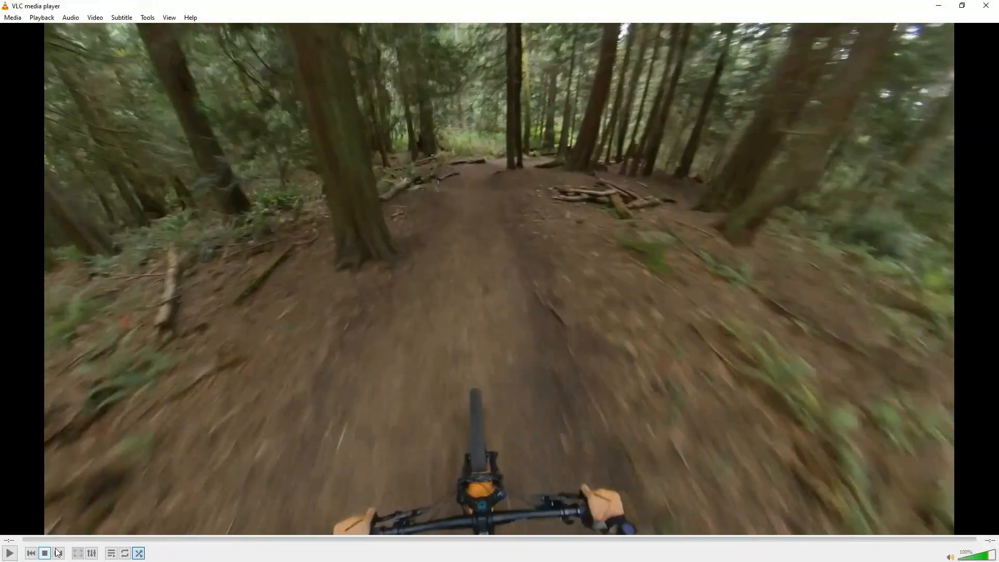
pyautogui.click(986, 6)
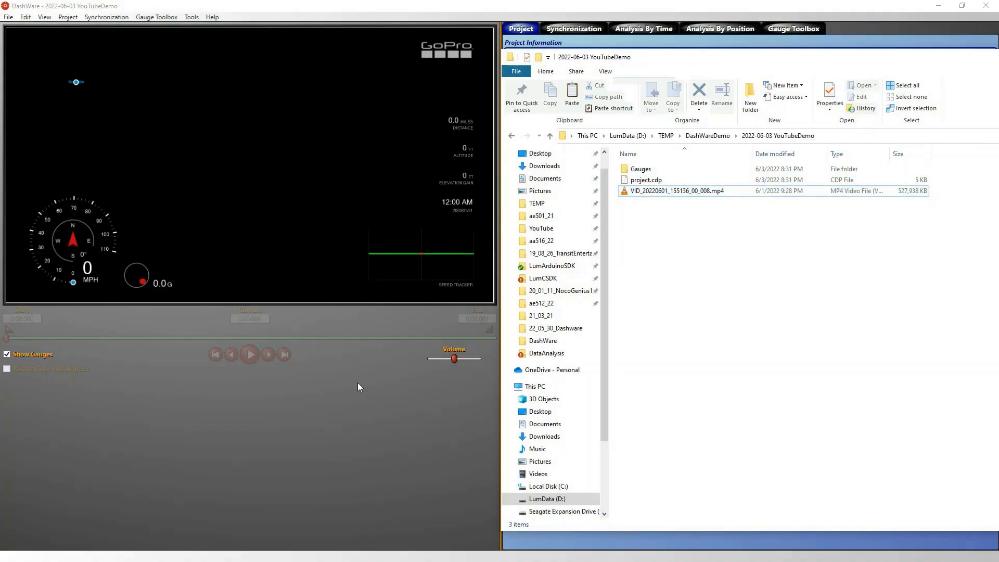
# Back in DashWare, replace the project notes with "Simple example of using DashWare with a biking video for a YouTube demo."
pyautogui.click(159, 429)
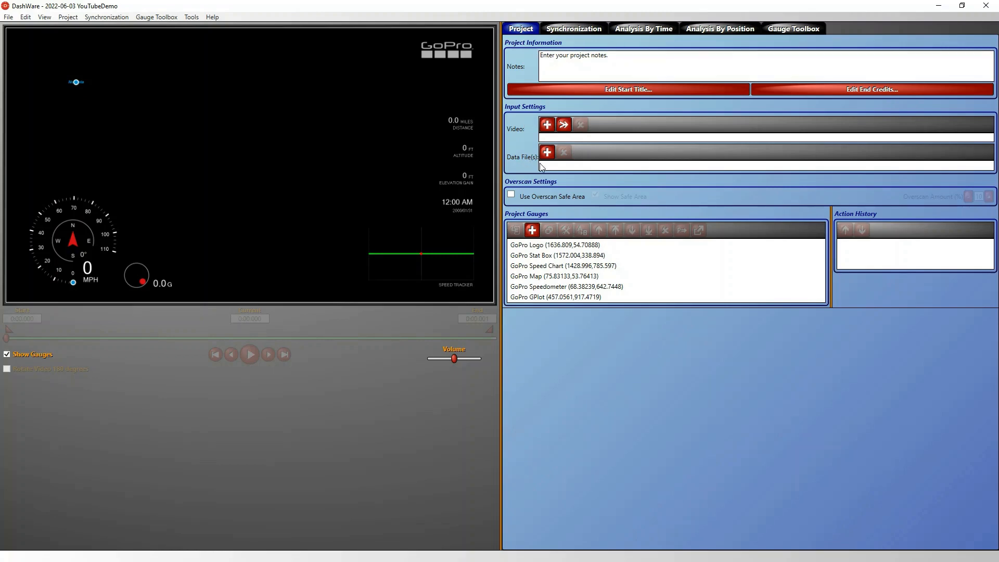
pyautogui.click(644, 55)
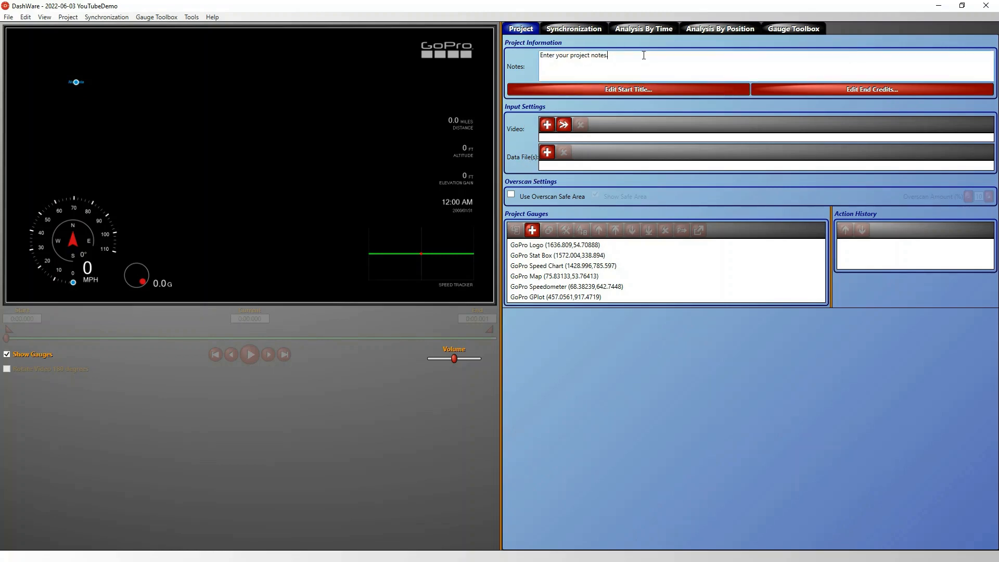
pyautogui.moveTo(644, 55); pyautogui.dragTo(519, 57)
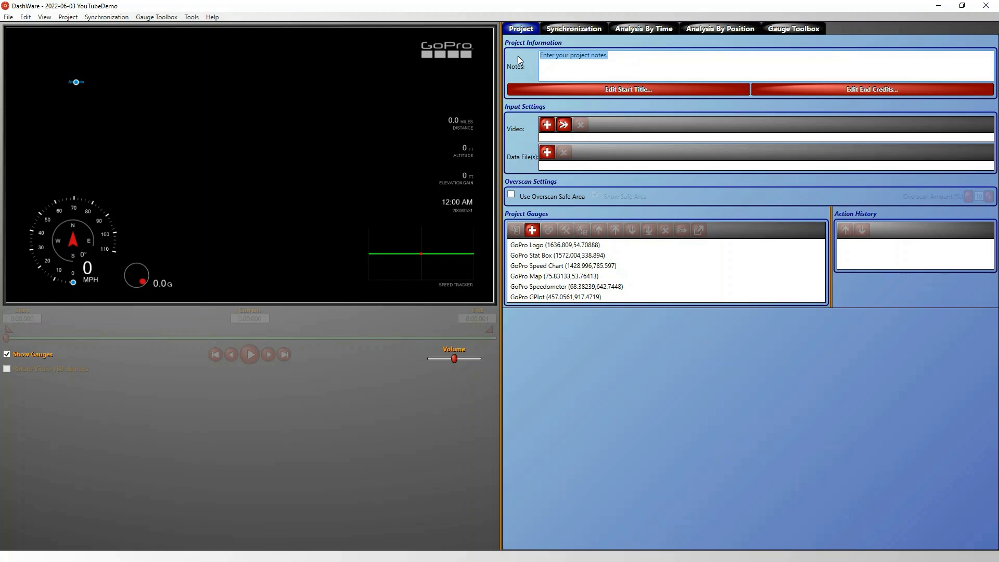
pyautogui.write('Simple ex')
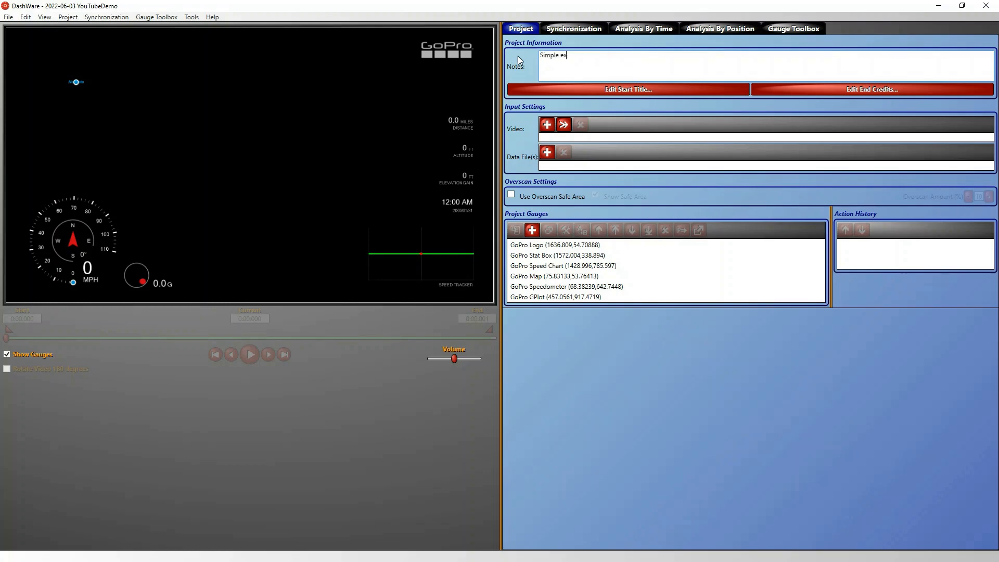
pyautogui.write('ample of using DashWare with a biking video for a YouTube demo.')
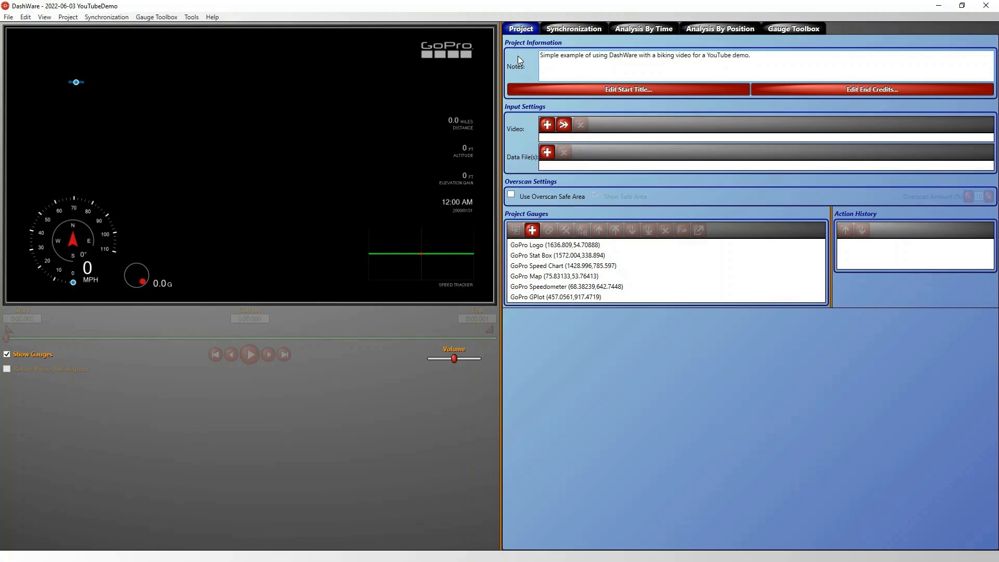
# Add VID_20220601_155136_00_008.mp4 from D:\TEMP\DashWareDemo\2022-06-03 YouTubeDemo as the project's input video
pyautogui.click(547, 125)
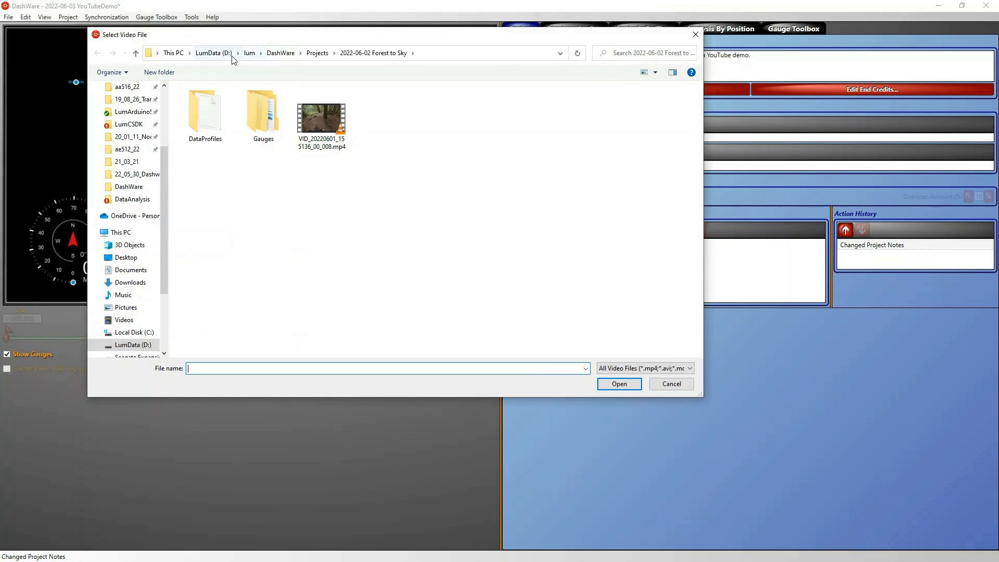
pyautogui.click(232, 59)
pyautogui.doubleClick(201, 146)
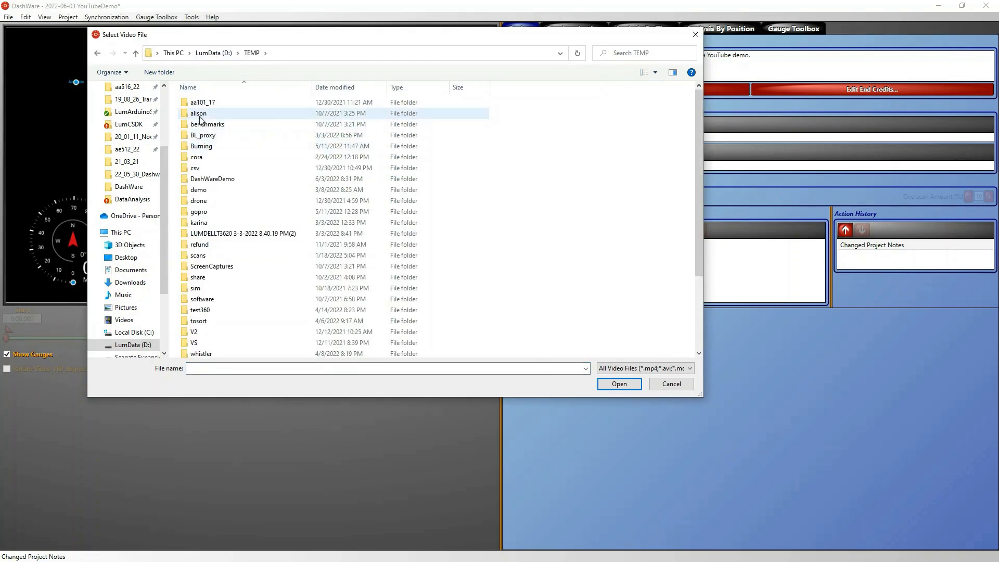
pyautogui.doubleClick(210, 178)
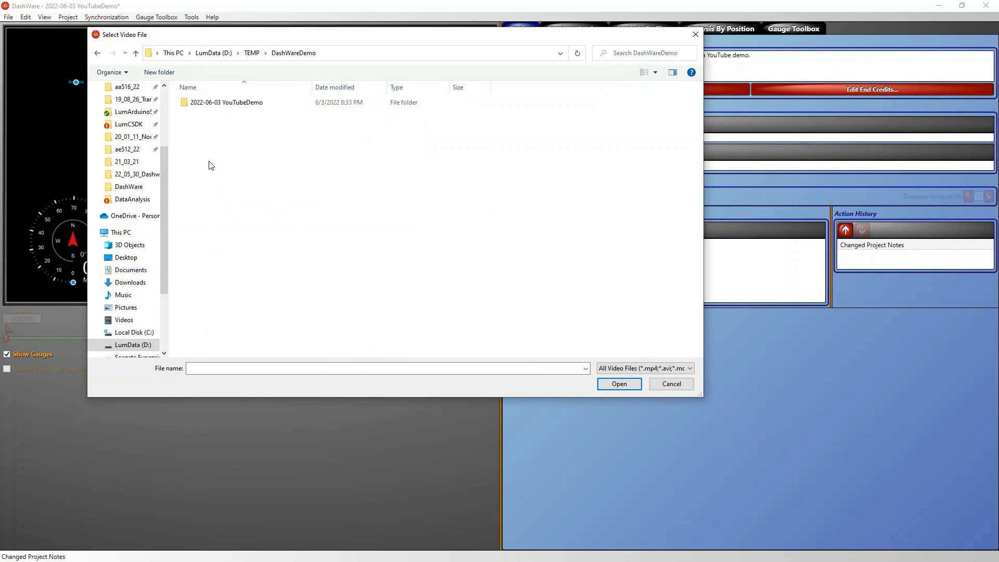
pyautogui.doubleClick(214, 104)
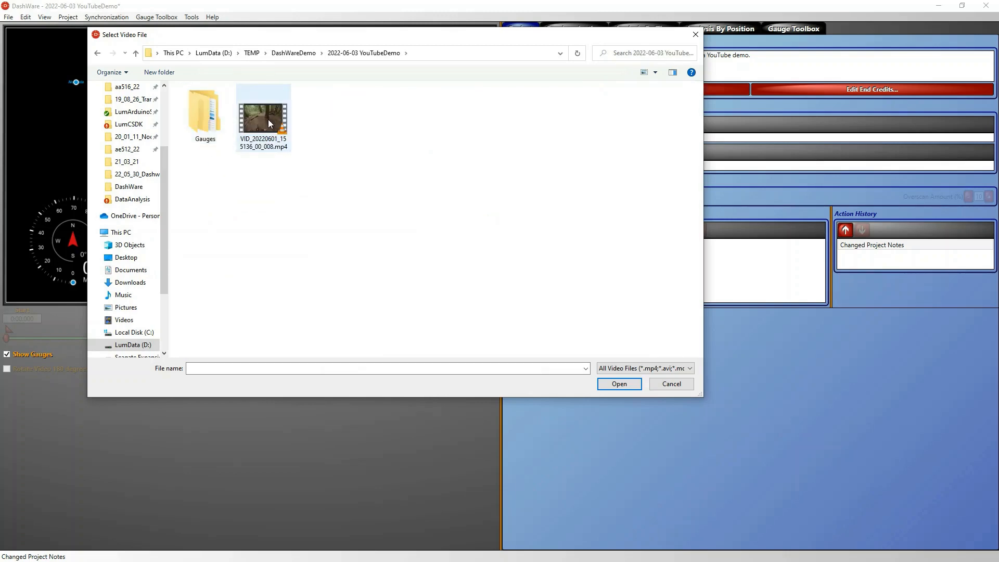
pyautogui.click(263, 124)
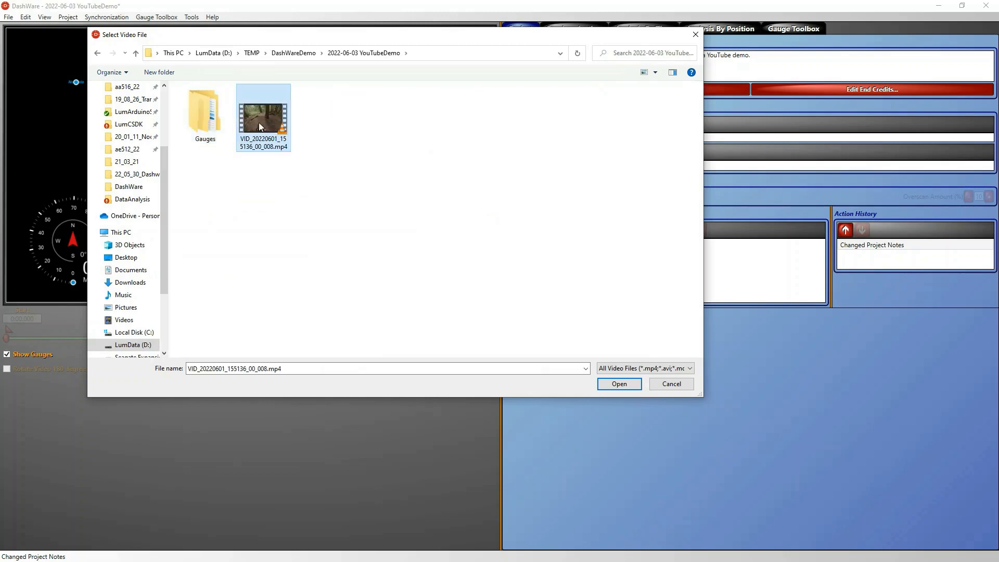
pyautogui.click(611, 388)
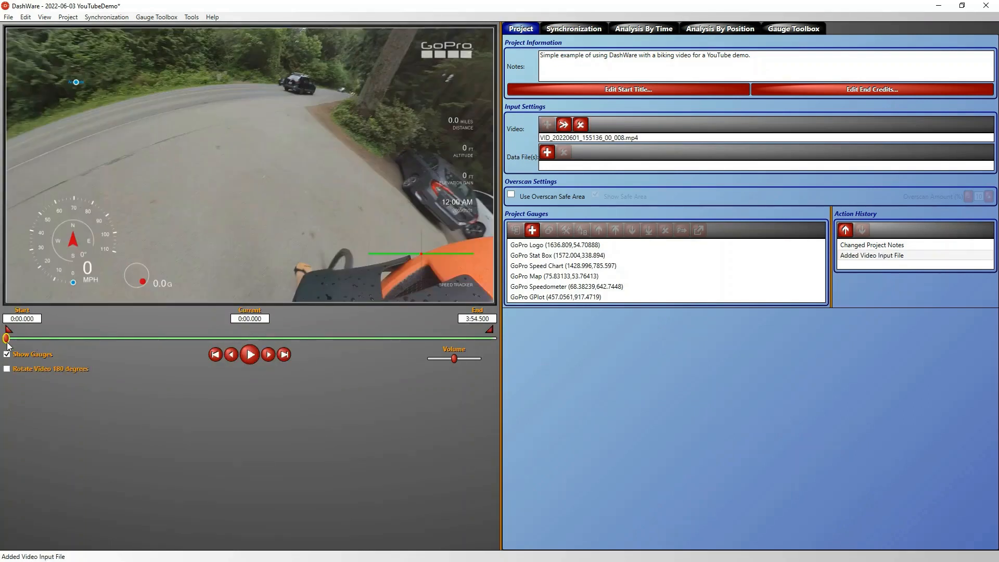
# Preview the imported video from about 2:10 with the gauges overlaid, and return to its beginning
pyautogui.moveTo(7, 339); pyautogui.dragTo(274, 337)
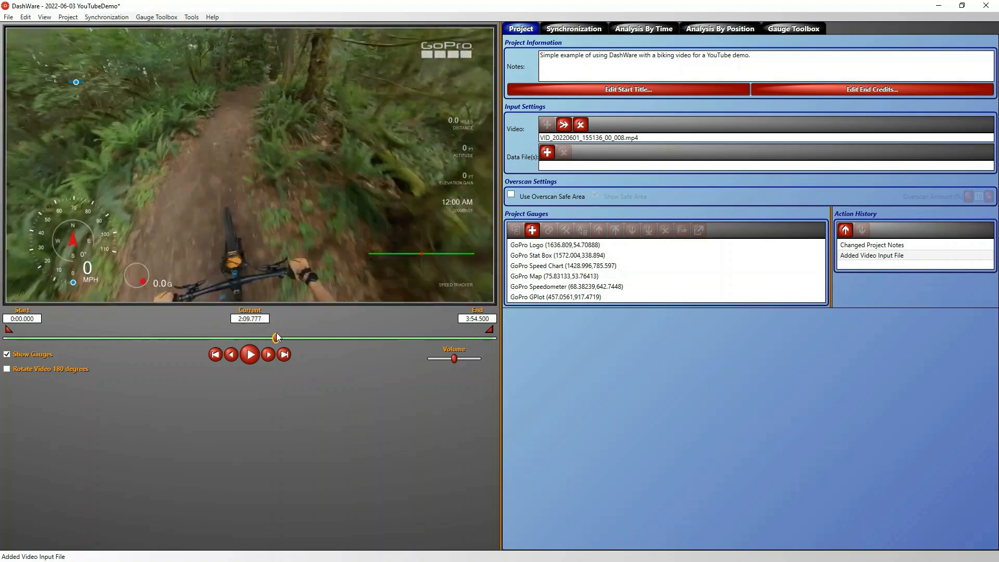
pyautogui.click(250, 354)
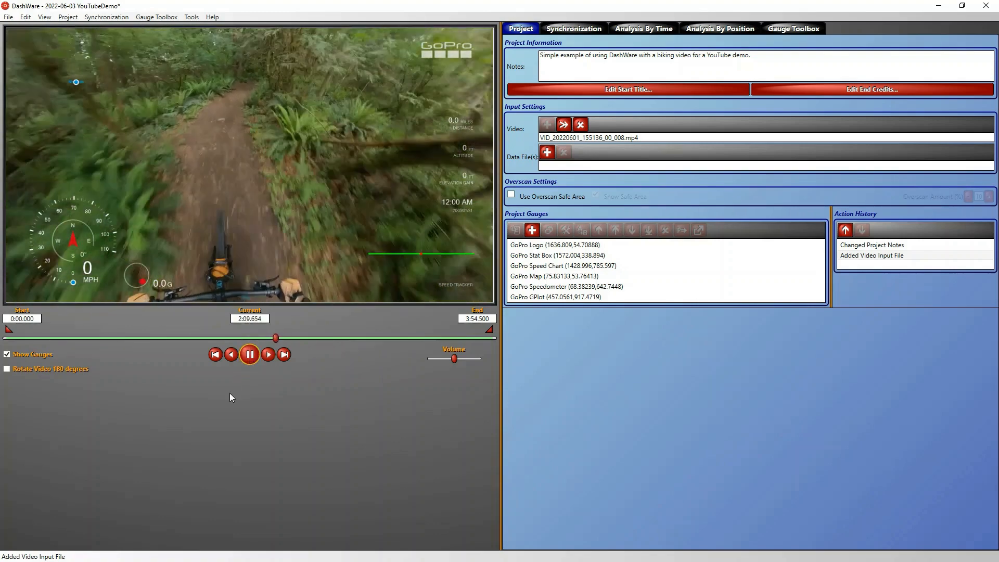
pyautogui.click(249, 357)
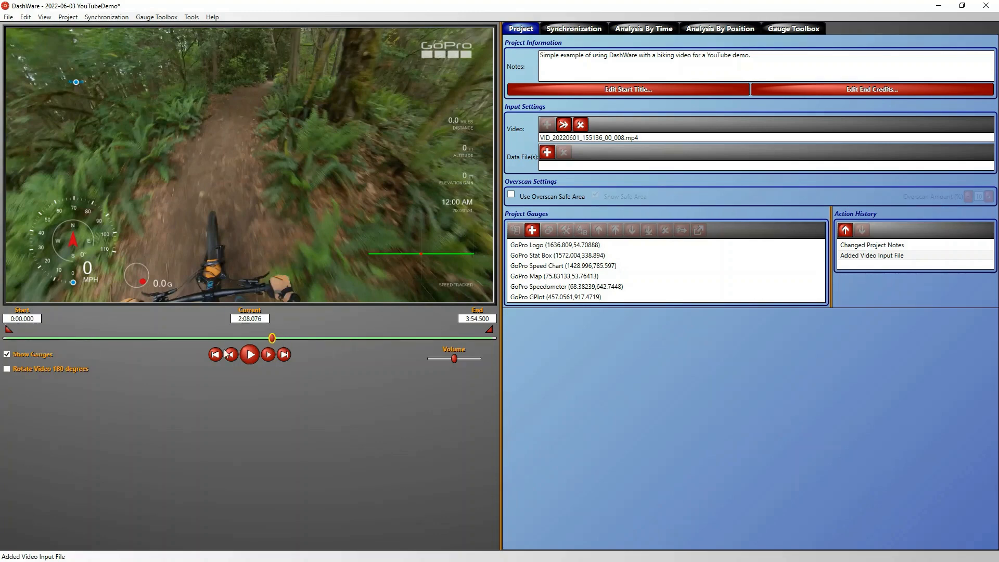
pyautogui.click(215, 354)
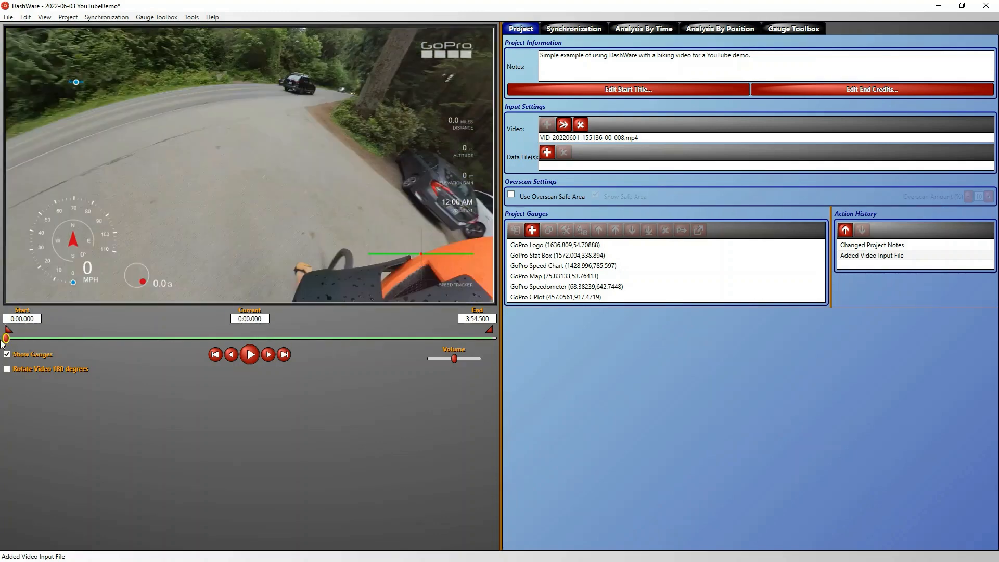
# Play the opening of the video, set its start trim position to about 0:09.520, and check playback from there
pyautogui.click(250, 353)
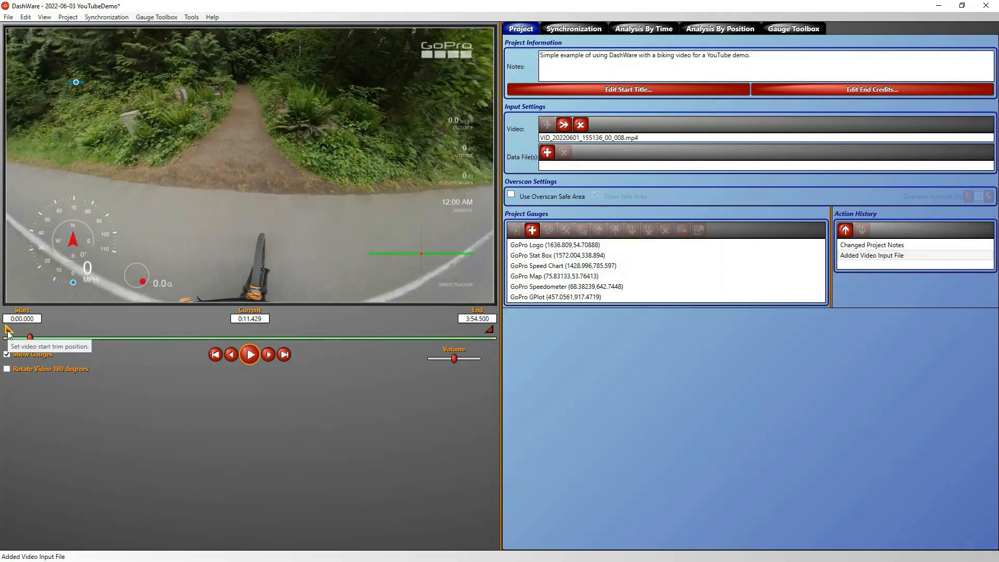
pyautogui.moveTo(7, 330)
pyautogui.mouseDown()
pyautogui.moveTo(30, 331)
pyautogui.moveTo(2, 346)
pyautogui.mouseUp()
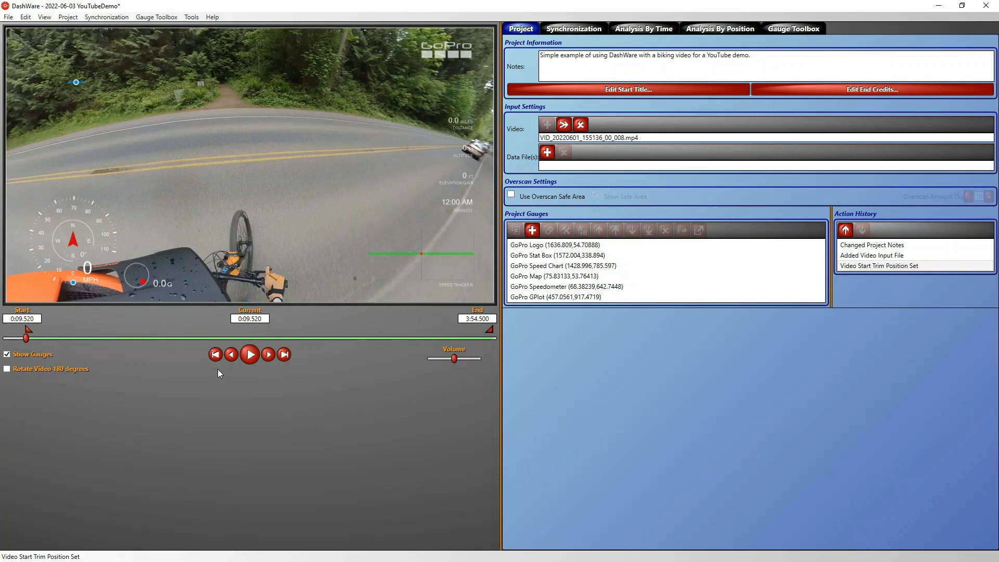
pyautogui.click(249, 354)
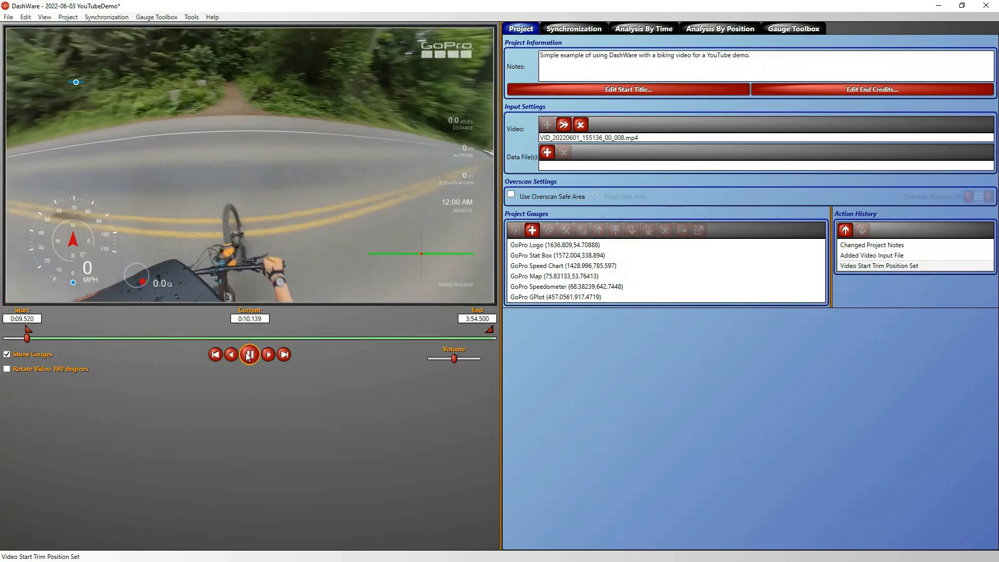
pyautogui.click(249, 354)
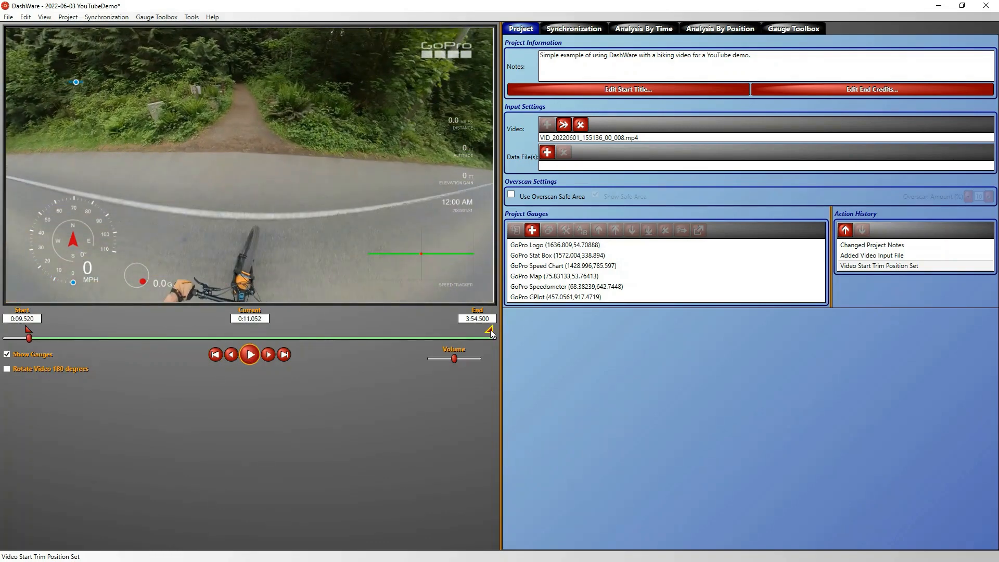
# Set the video's end trim position to about 3:44.980 and save the project
pyautogui.moveTo(491, 330); pyautogui.dragTo(479, 332)
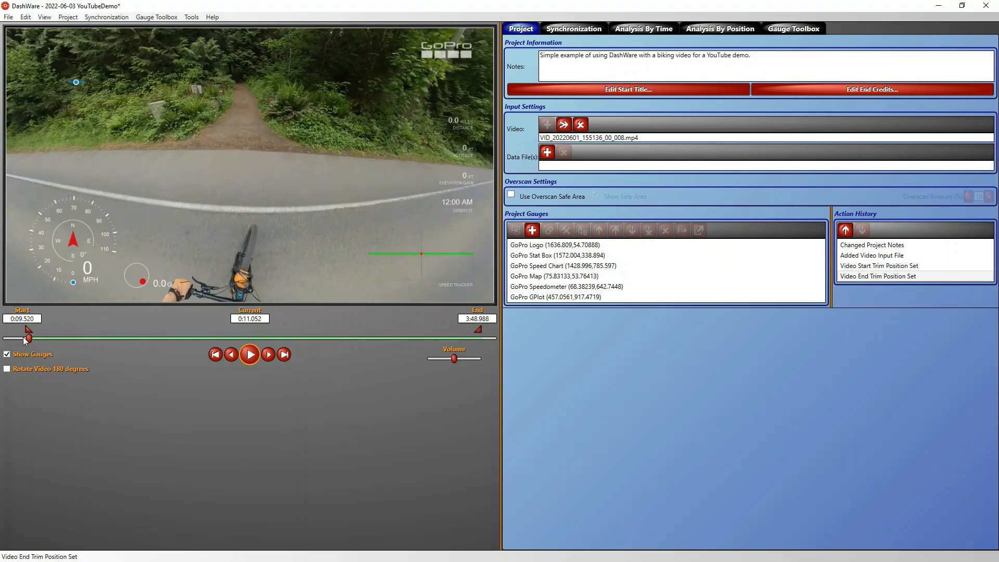
pyautogui.moveTo(478, 331); pyautogui.dragTo(469, 333)
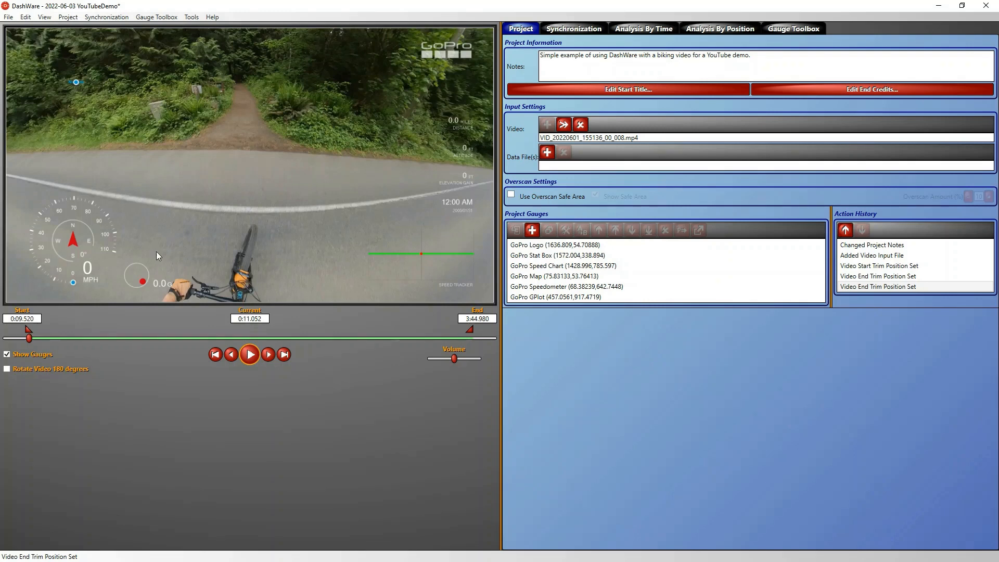
pyautogui.click(12, 18)
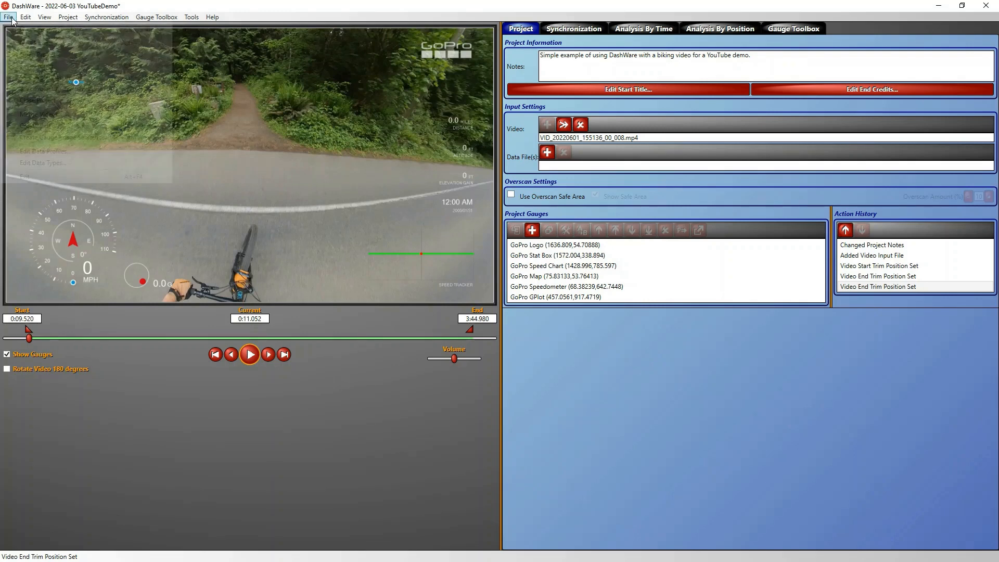
pyautogui.click(30, 72)
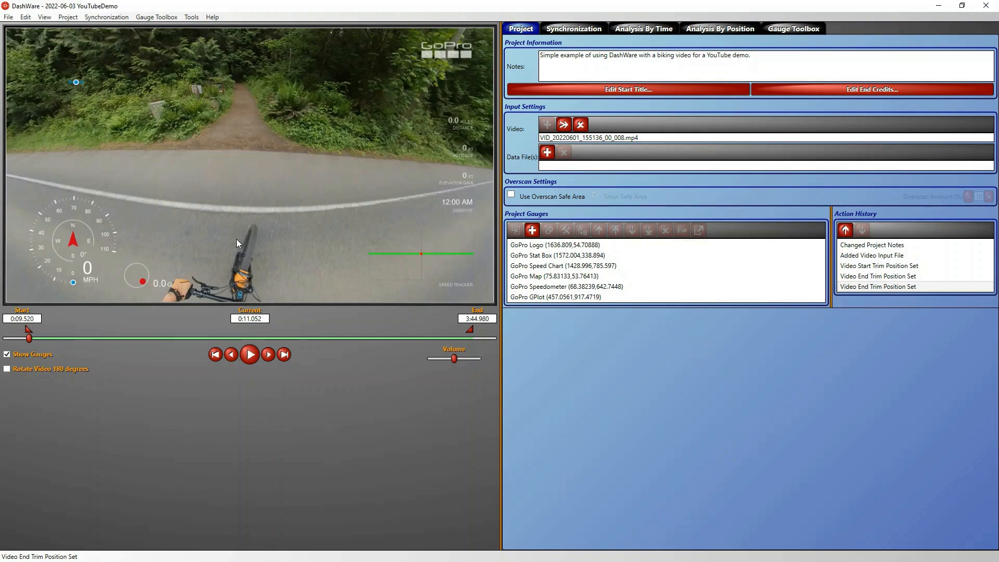
# Switch to the browser with the Bainbridge Island Cycling activity in Garmin Connect and maximize its window
pyautogui.hotkey('alt', 'Tab')
pyautogui.moveTo(304, 0); pyautogui.dragTo(242, 114)
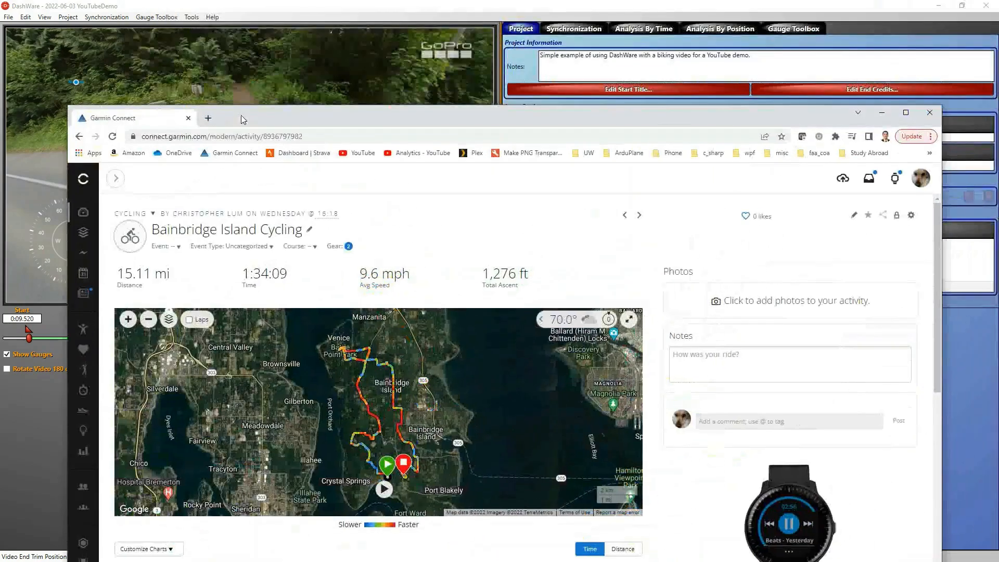
pyautogui.doubleClick(242, 115)
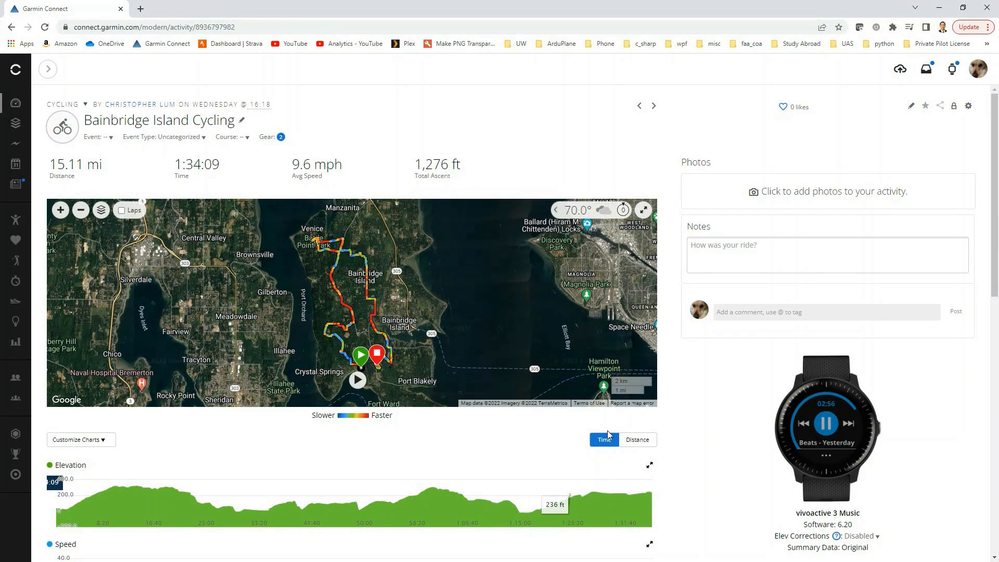
# Examine the cycling activity's route map and its elevation, speed and heart-rate charts
pyautogui.scroll(-1, 315, 388)
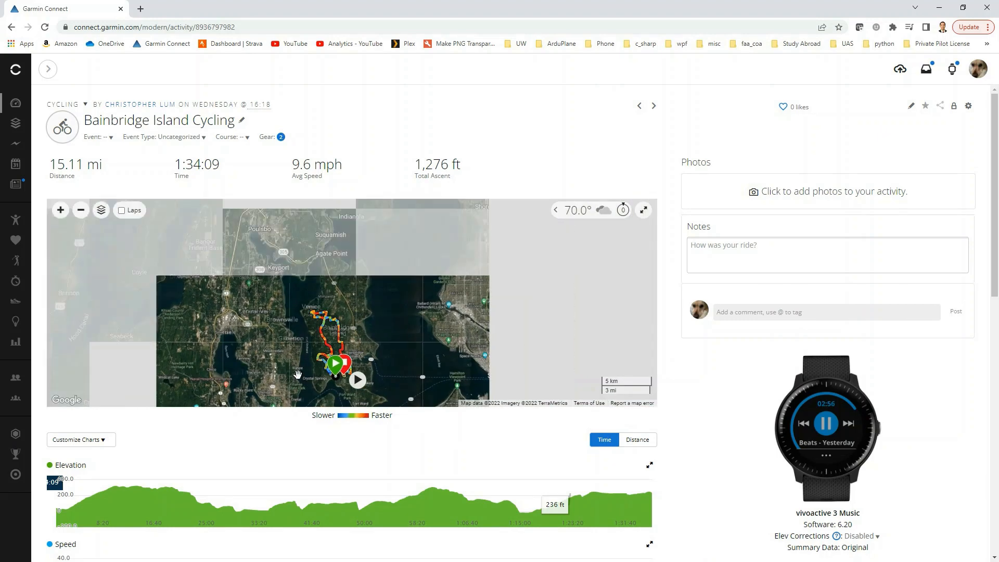
pyautogui.scroll(1, 298, 374)
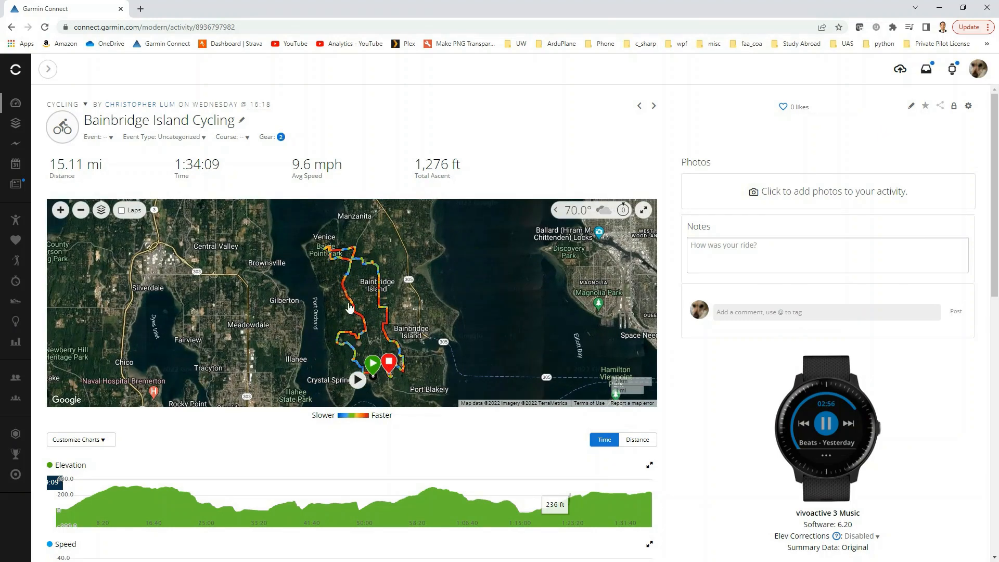
pyautogui.scroll(-3, 706, 411)
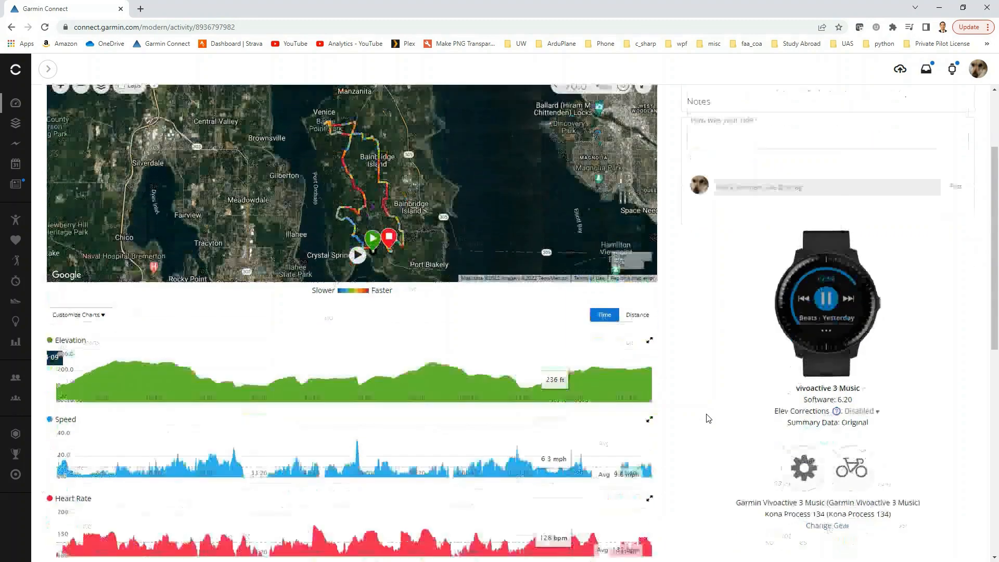
pyautogui.scroll(-2, 707, 419)
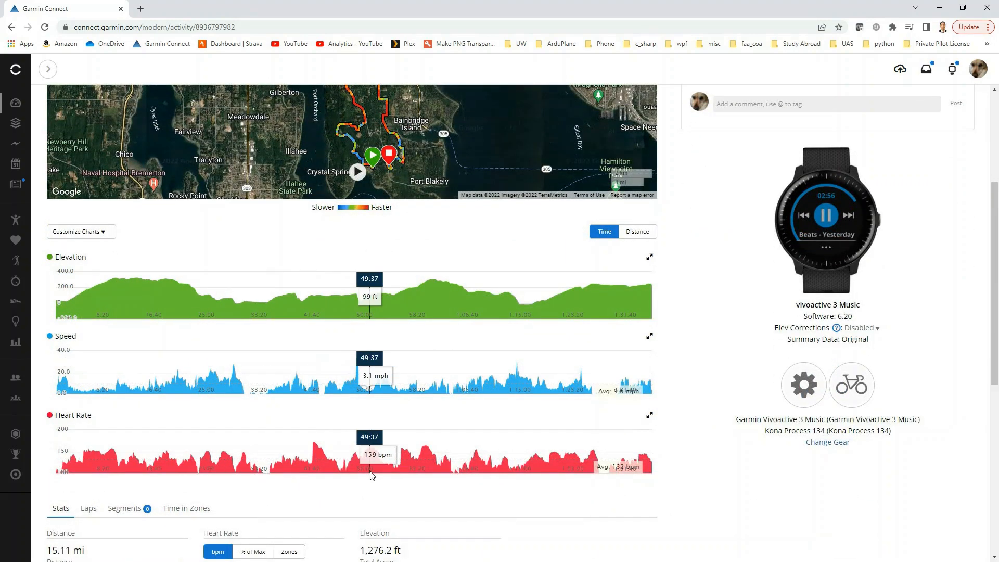
pyautogui.scroll(1, 401, 422)
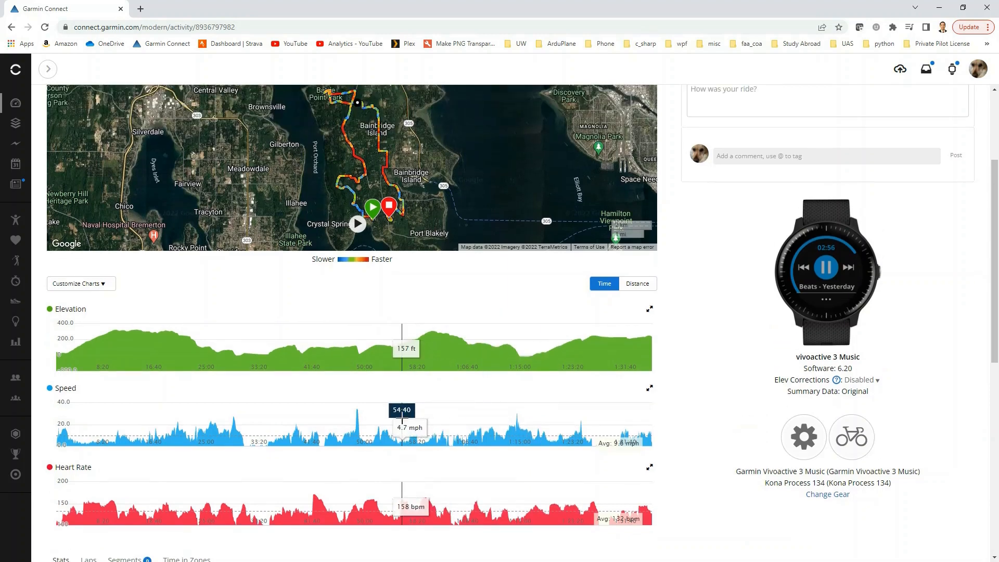
pyautogui.scroll(2, 402, 419)
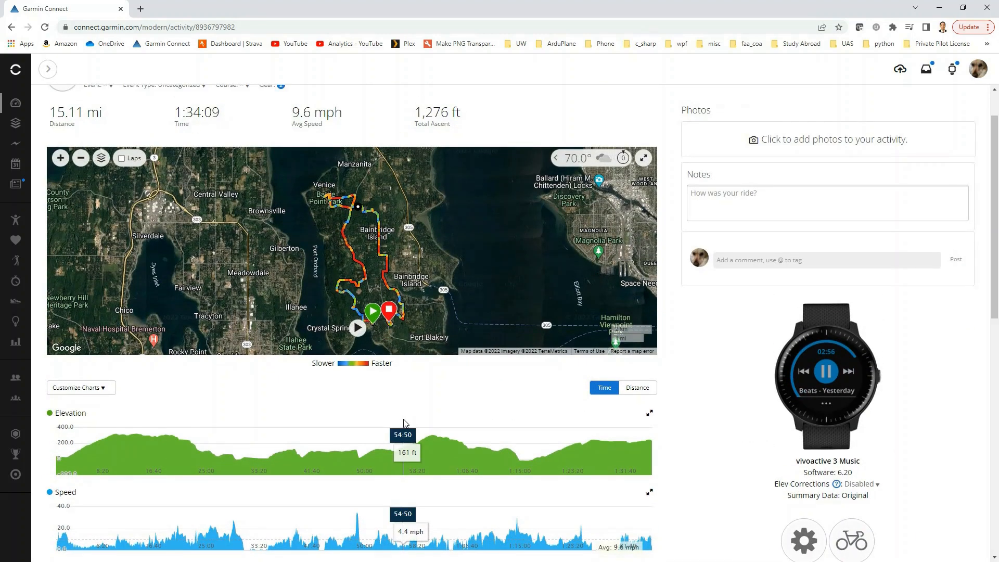
pyautogui.scroll(1, 682, 364)
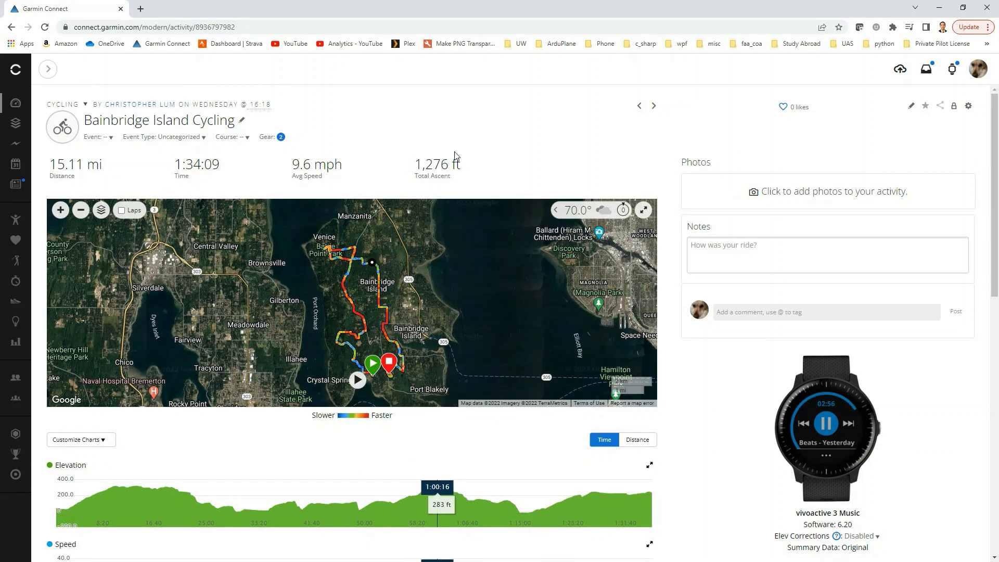
# Export the activity's original data file and bring up the Downloads folder in a maximized window
pyautogui.click(967, 107)
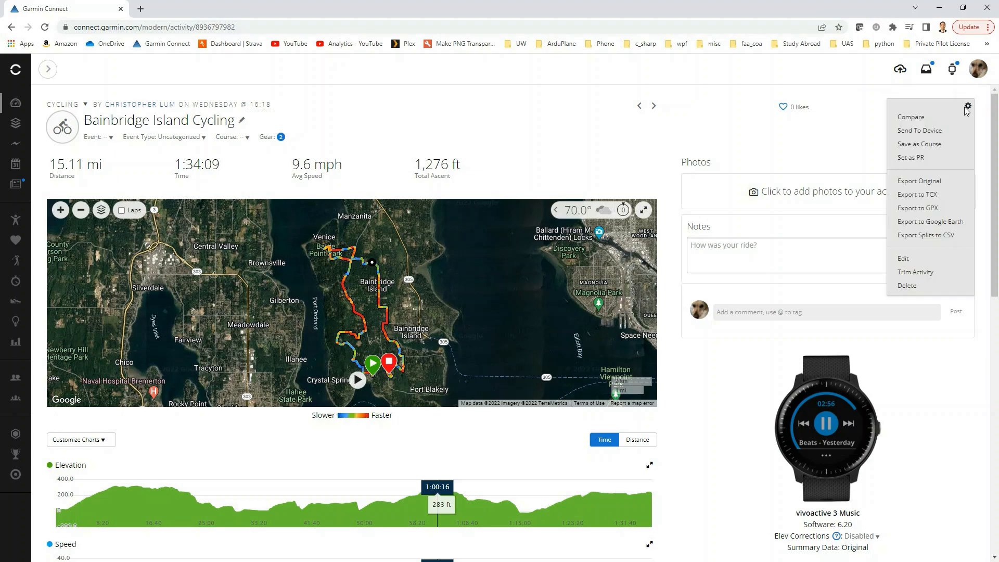
pyautogui.click(939, 186)
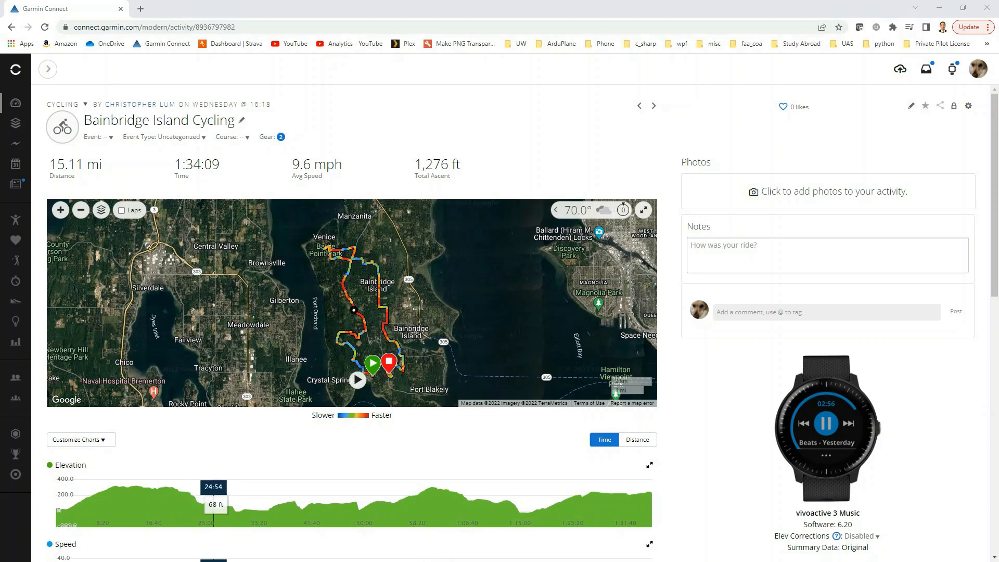
pyautogui.moveTo(484, 0); pyautogui.dragTo(347, 193)
pyautogui.doubleClick(348, 191)
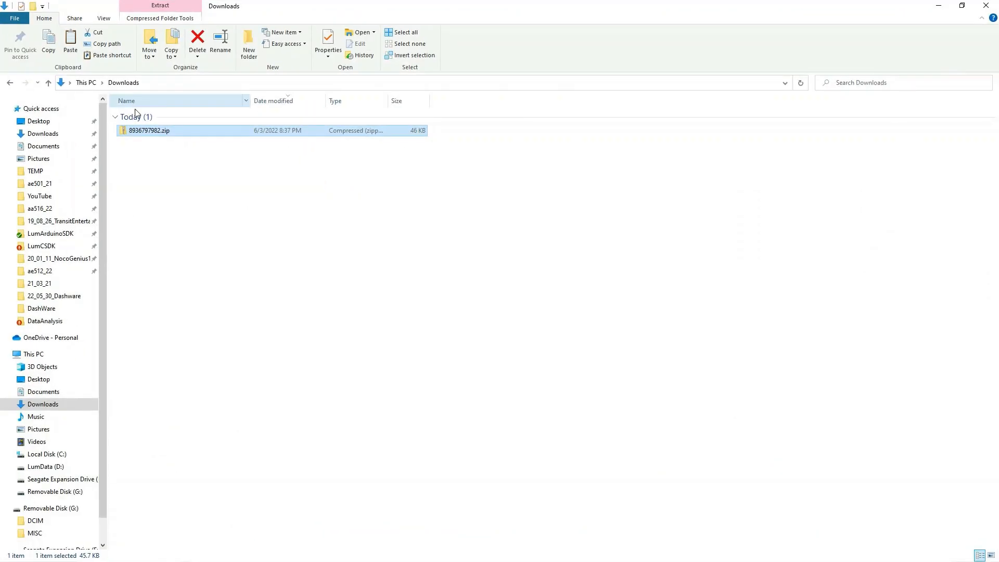
# Extract 8936797982.zip into its default folder within Downloads
pyautogui.rightClick(155, 130)
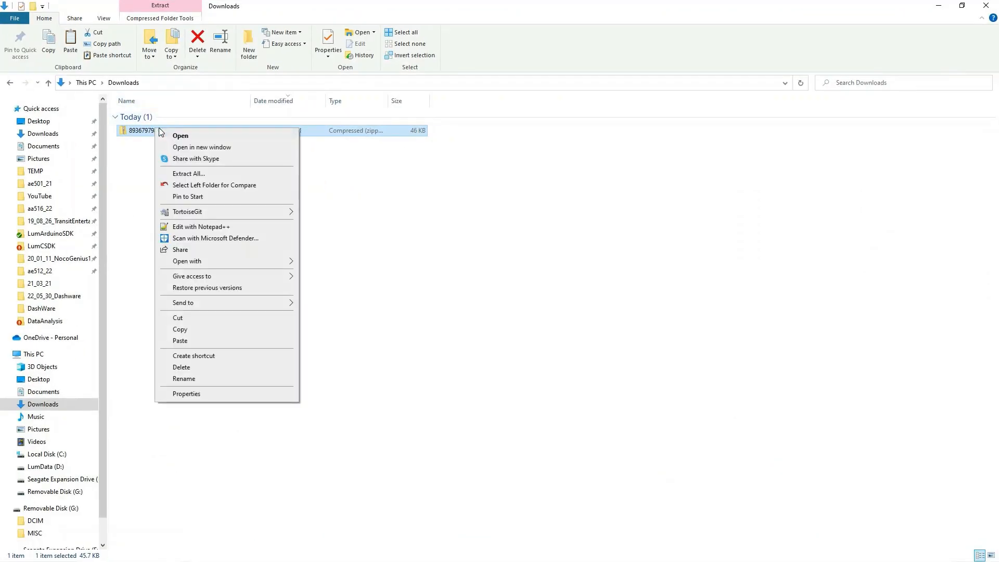
pyautogui.click(247, 175)
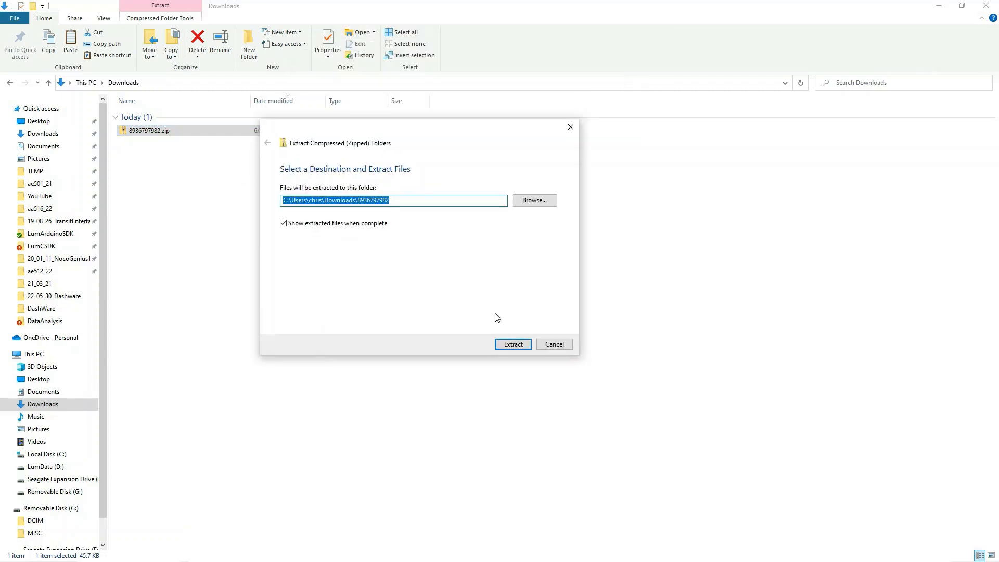
pyautogui.click(511, 348)
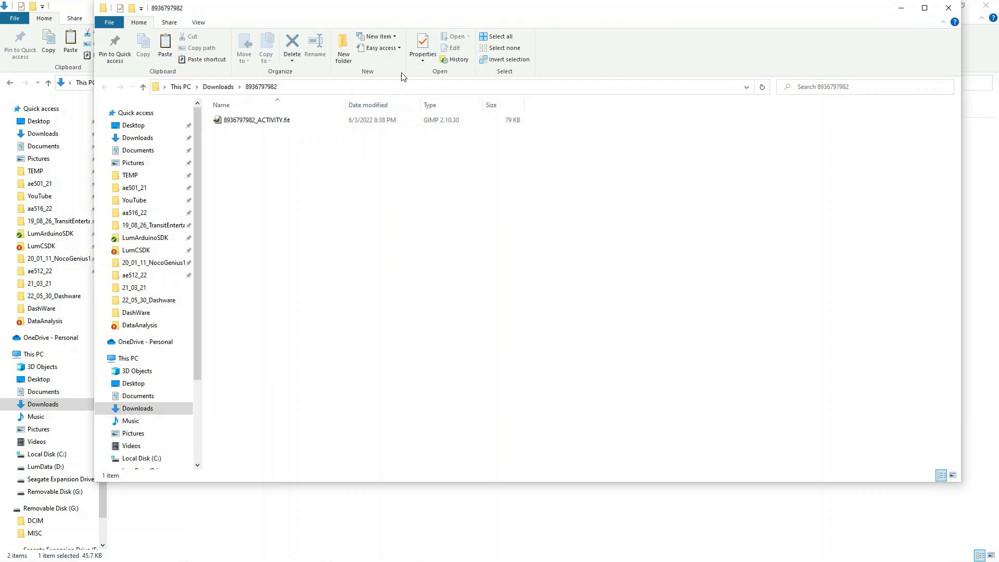
pyautogui.click(244, 121)
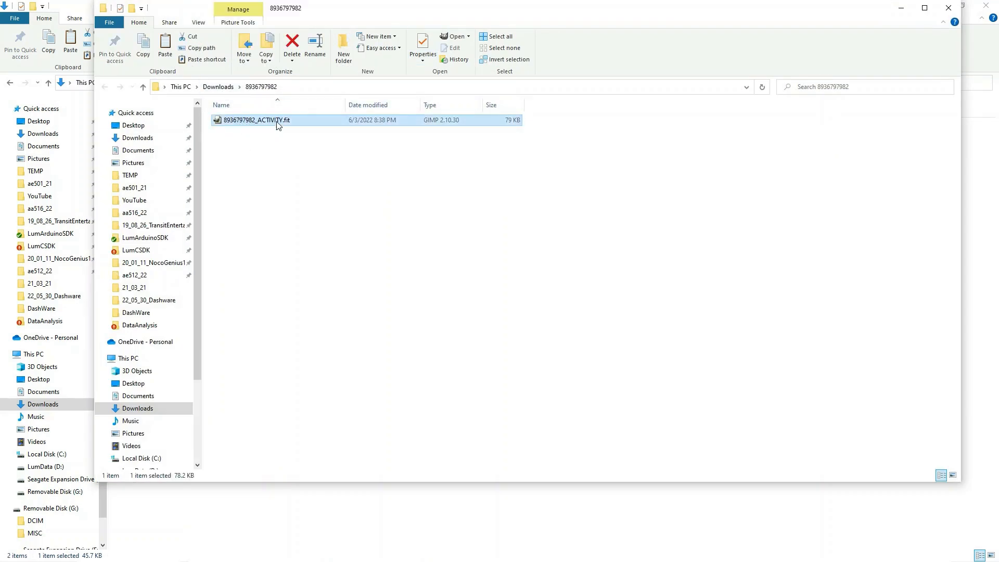
pyautogui.rightClick(277, 125)
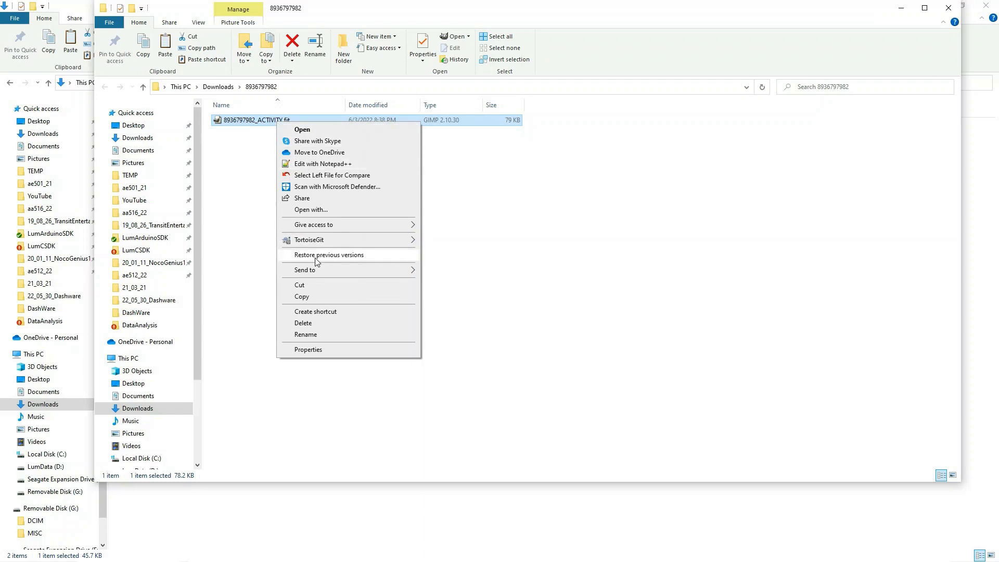
pyautogui.click(320, 285)
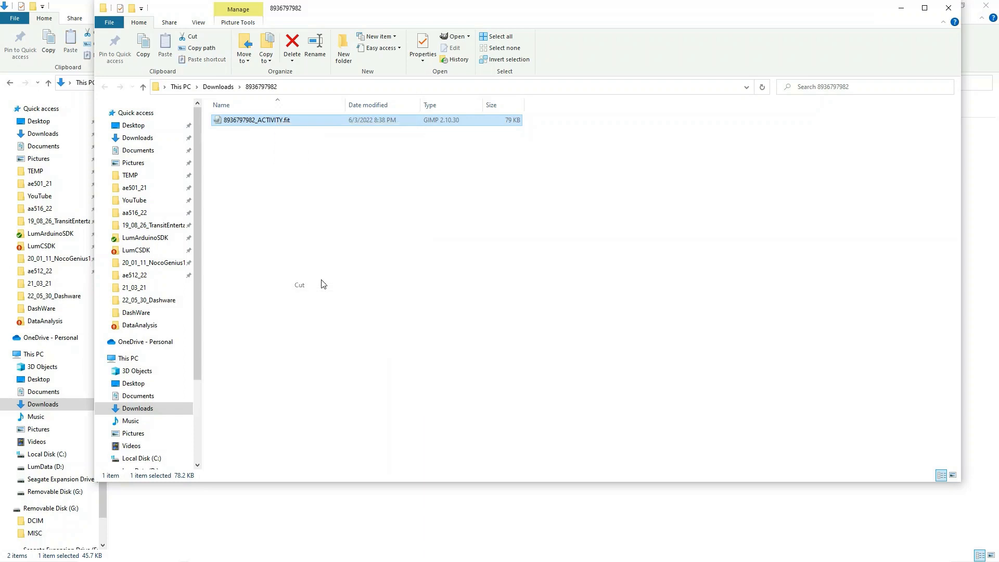
pyautogui.click(145, 176)
pyautogui.click(260, 202)
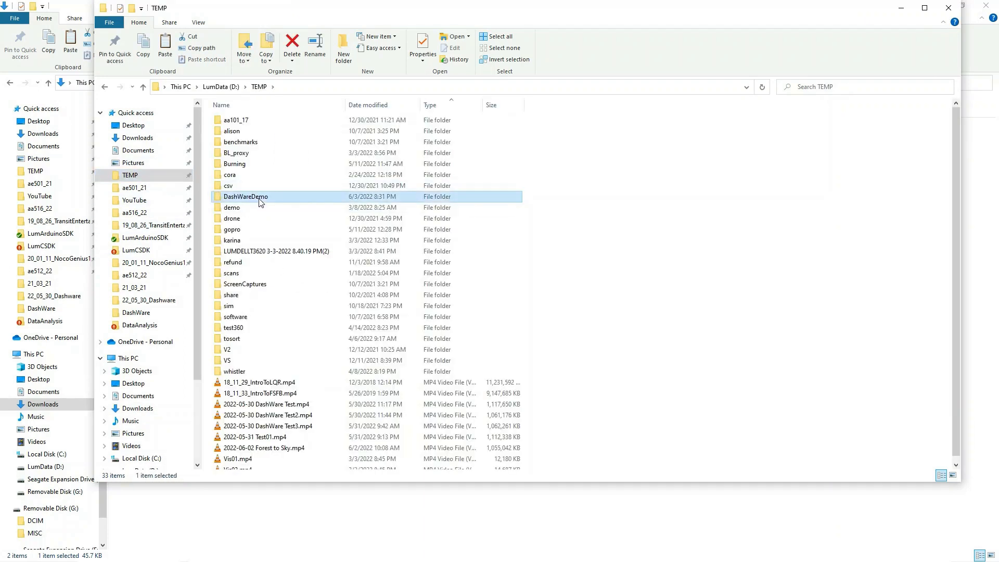
pyautogui.doubleClick(260, 202)
pyautogui.doubleClick(256, 123)
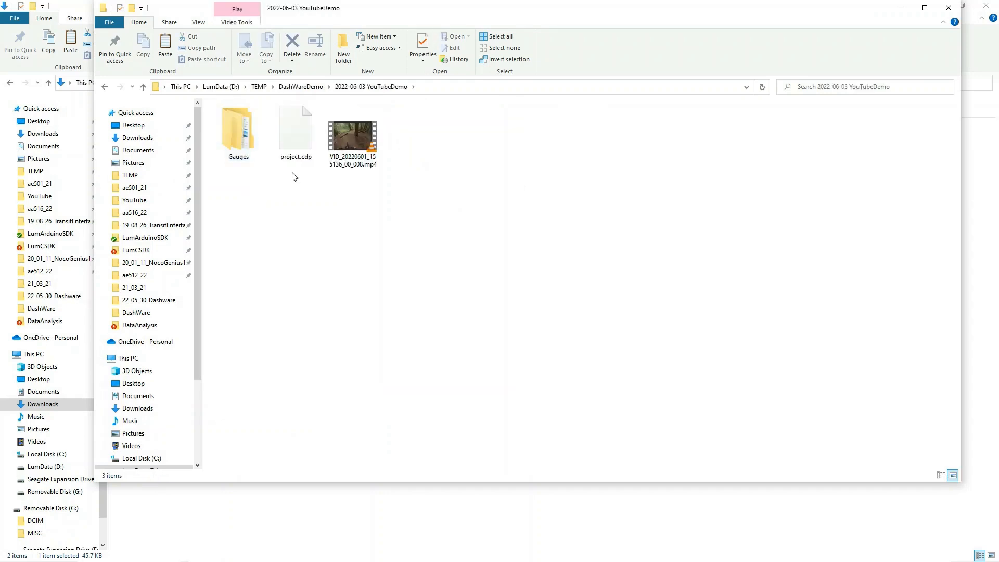
pyautogui.rightClick(471, 192)
pyautogui.click(515, 266)
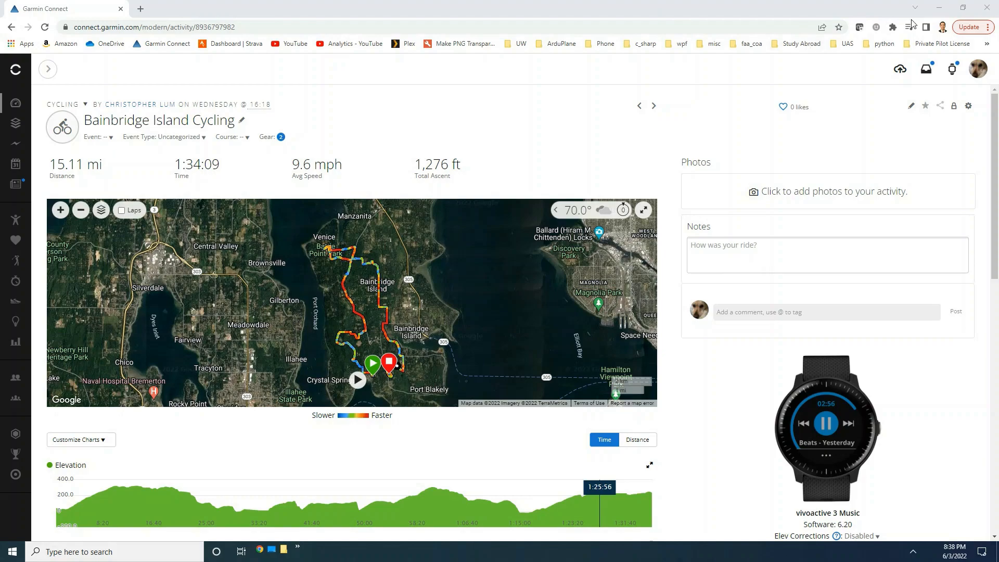
# Minimize the browser and open the 2022-06-03 YouTubeDemo project folder from TEMP\DashWareDemo
pyautogui.click(939, 8)
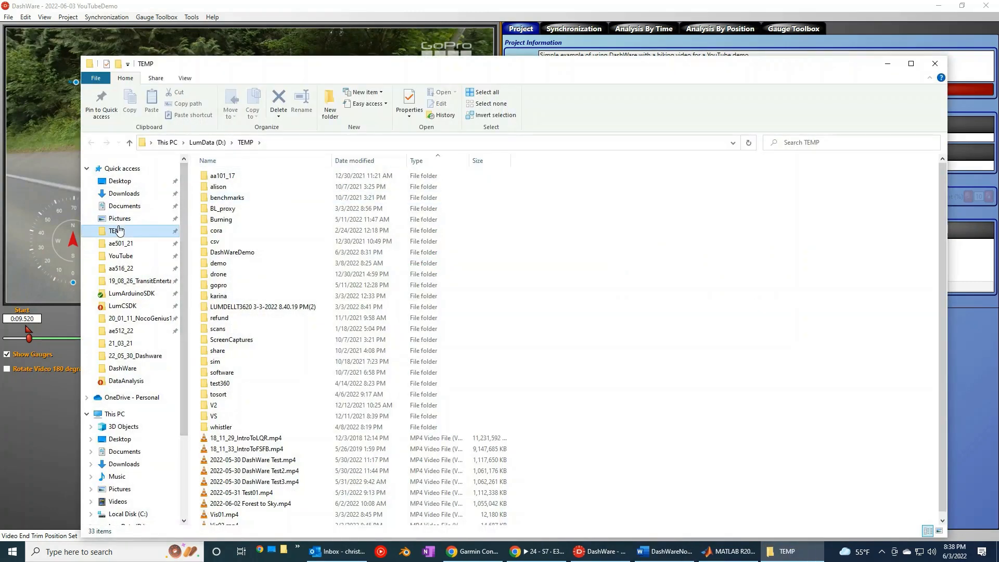
pyautogui.doubleClick(246, 251)
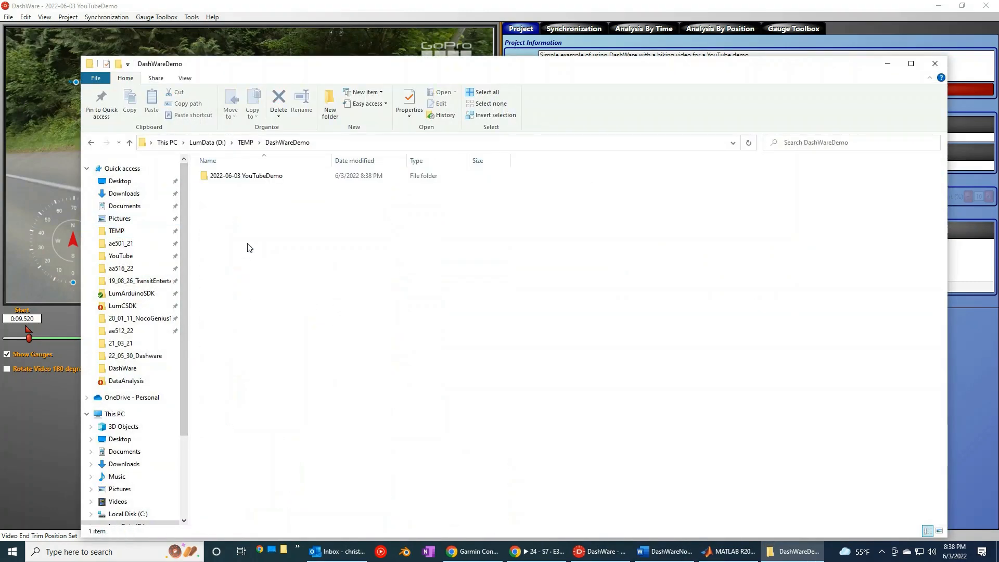
pyautogui.doubleClick(255, 177)
pyautogui.click(292, 186)
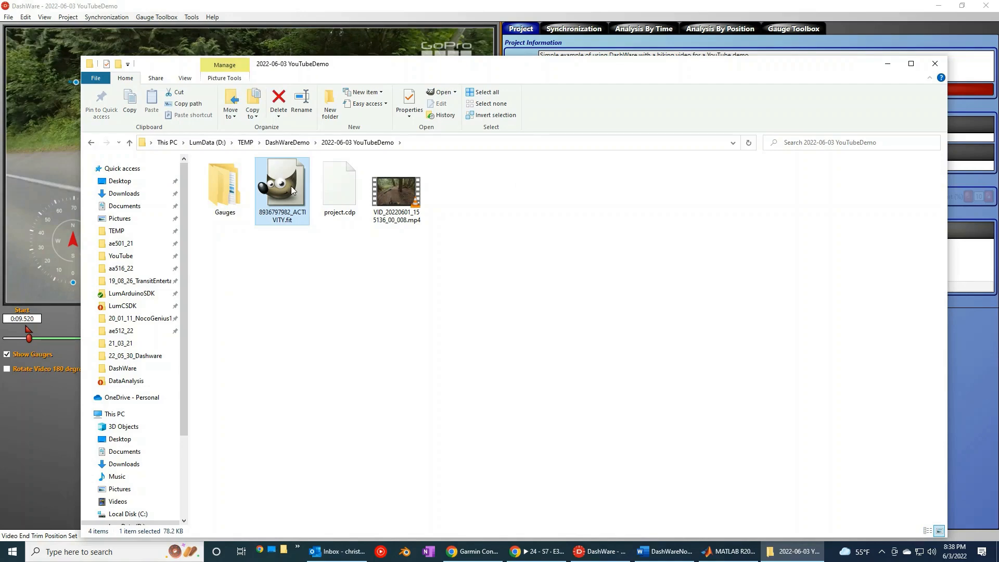
pyautogui.rightClick(292, 186)
pyautogui.click(330, 229)
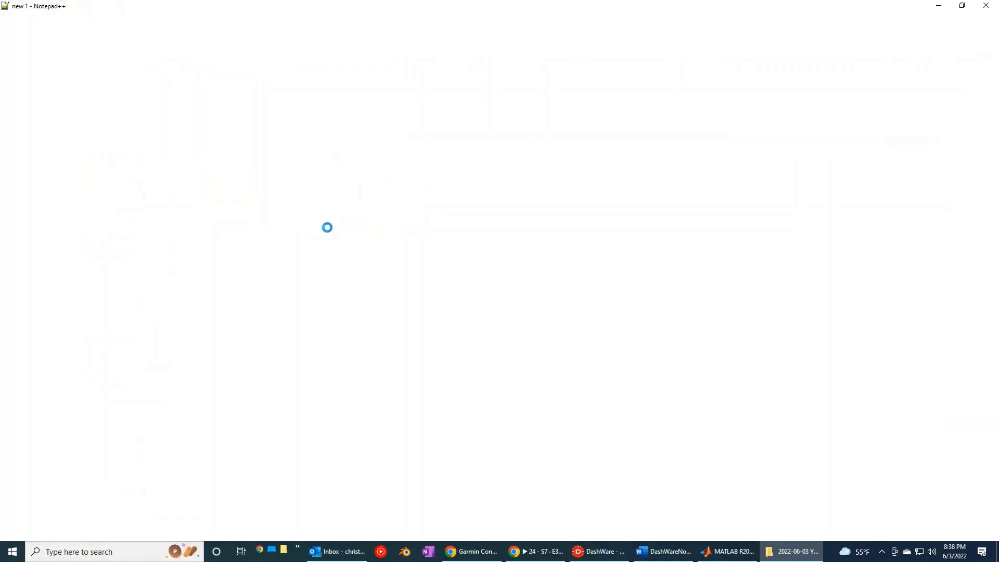
pyautogui.moveTo(644, 83); pyautogui.dragTo(678, 431)
pyautogui.scroll(-4, 678, 431)
pyautogui.scroll(4, 678, 431)
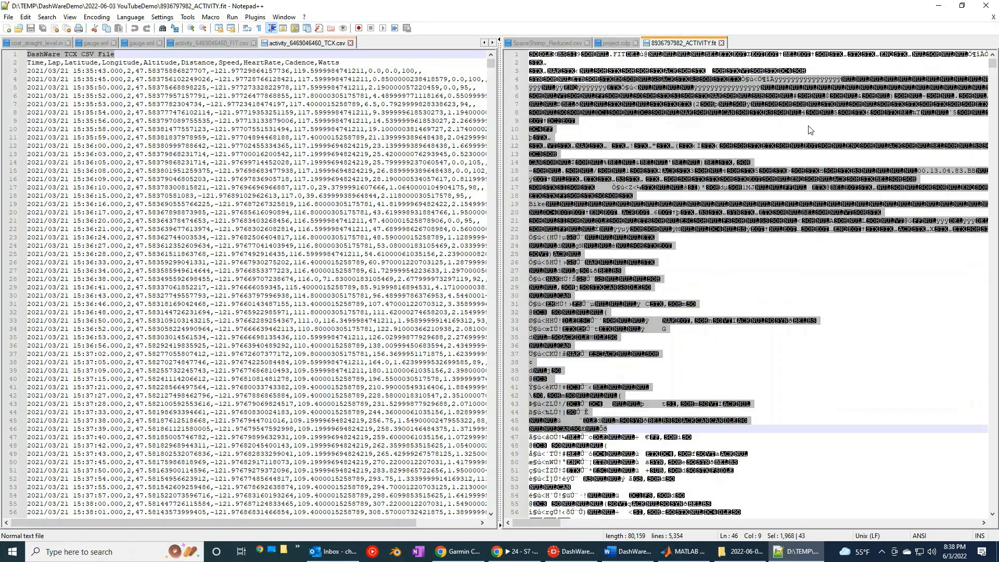
pyautogui.click(980, 11)
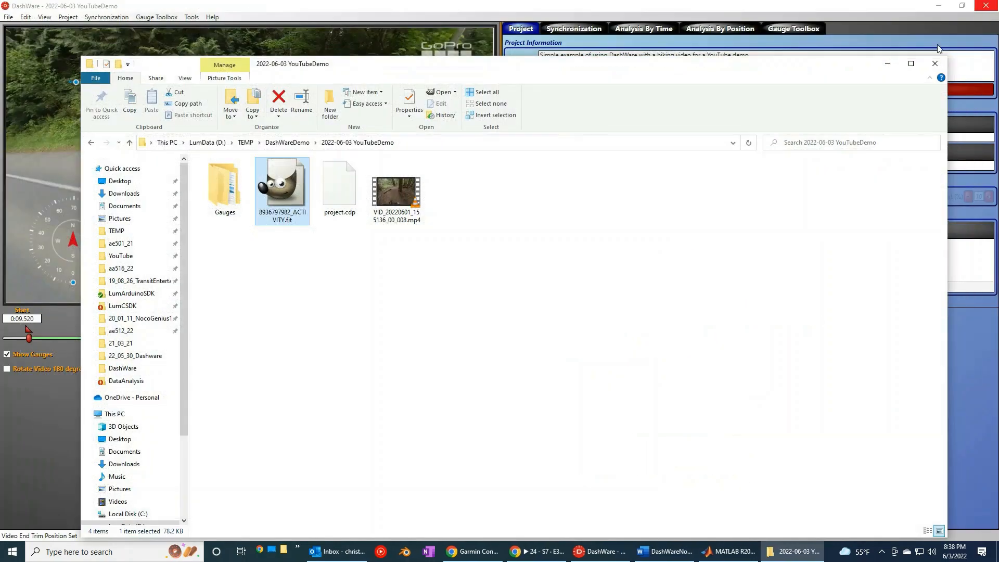
# Switch the project folder to the Details layout and fit the Name column to the full file names
pyautogui.click(324, 326)
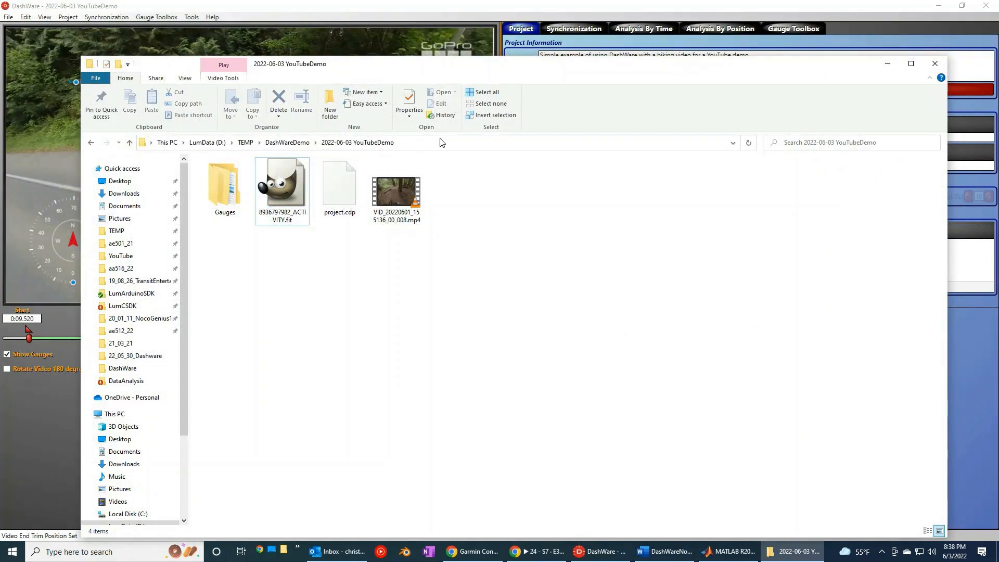
pyautogui.click(185, 78)
pyautogui.click(309, 105)
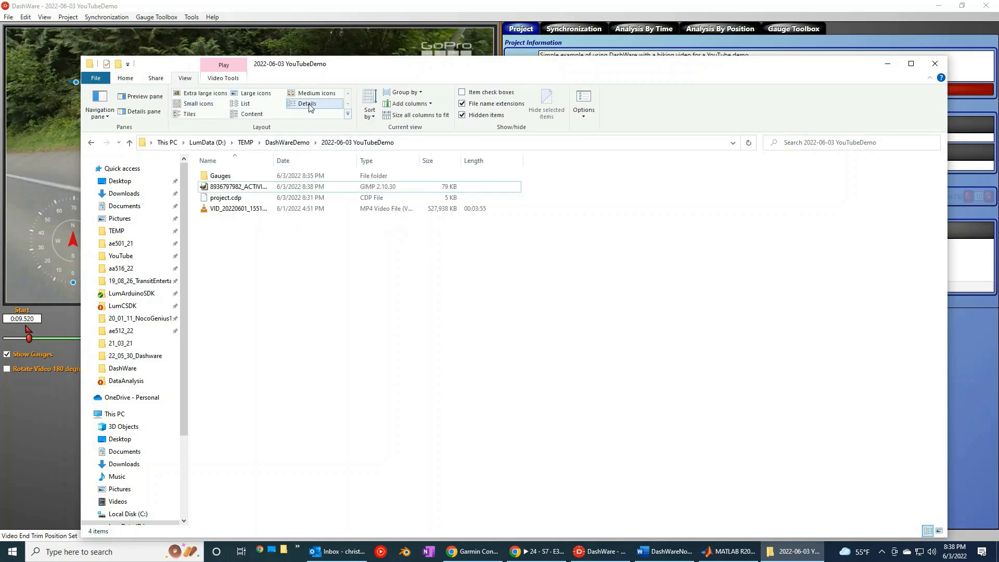
pyautogui.doubleClick(278, 161)
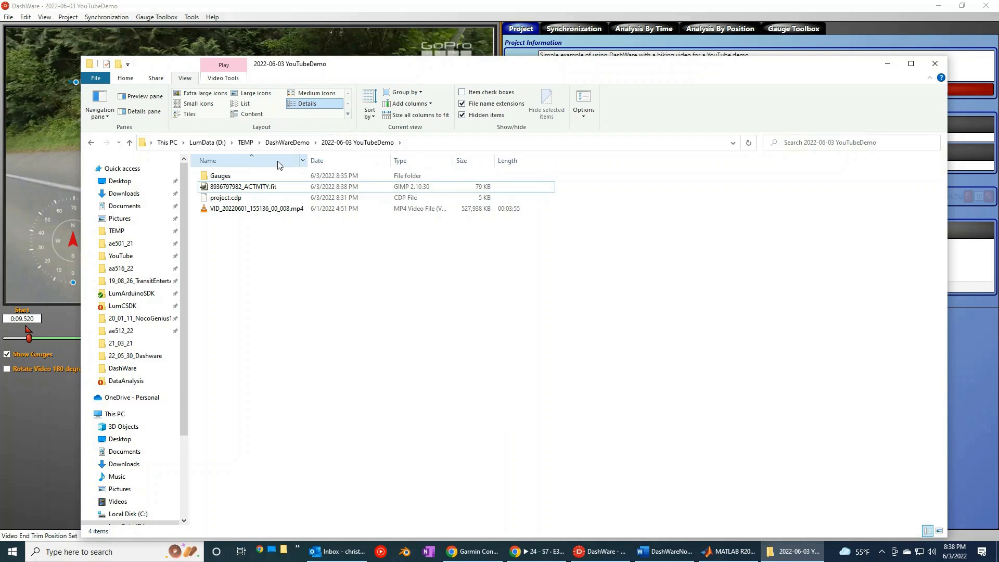
# Place the folder window beside the DashWare video preview and open the Gauges subfolder
pyautogui.click(220, 176)
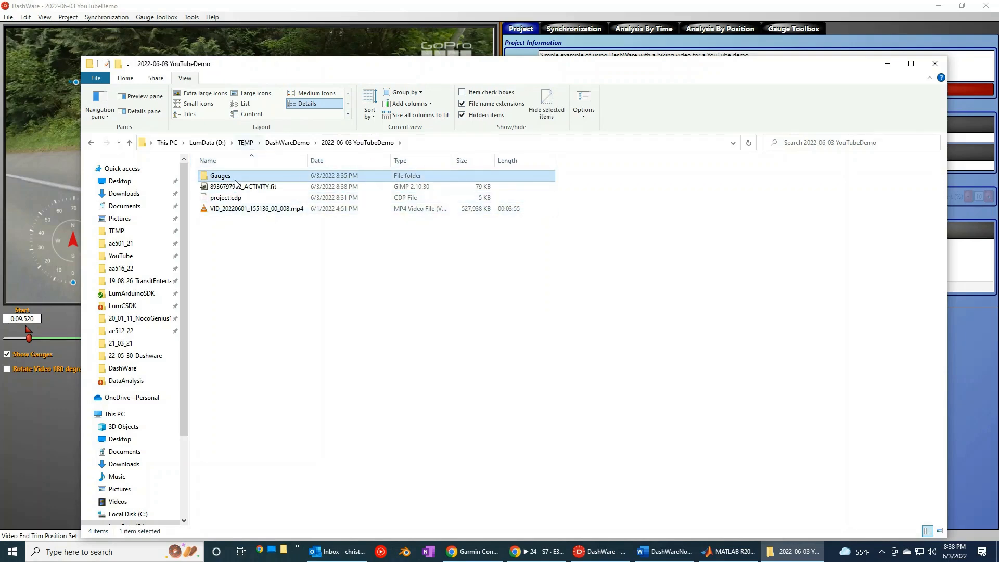
pyautogui.moveTo(256, 66); pyautogui.dragTo(687, 67)
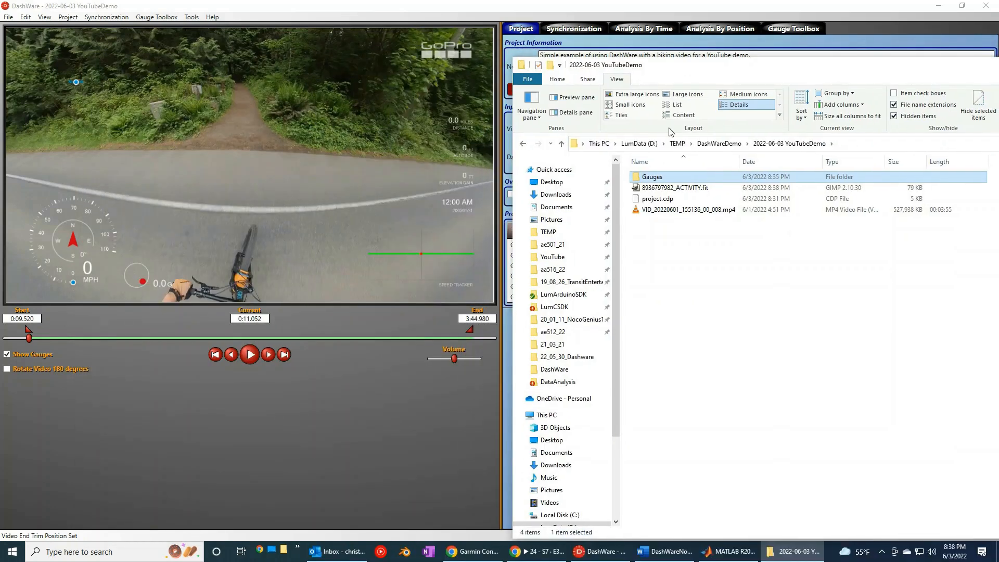
pyautogui.doubleClick(653, 178)
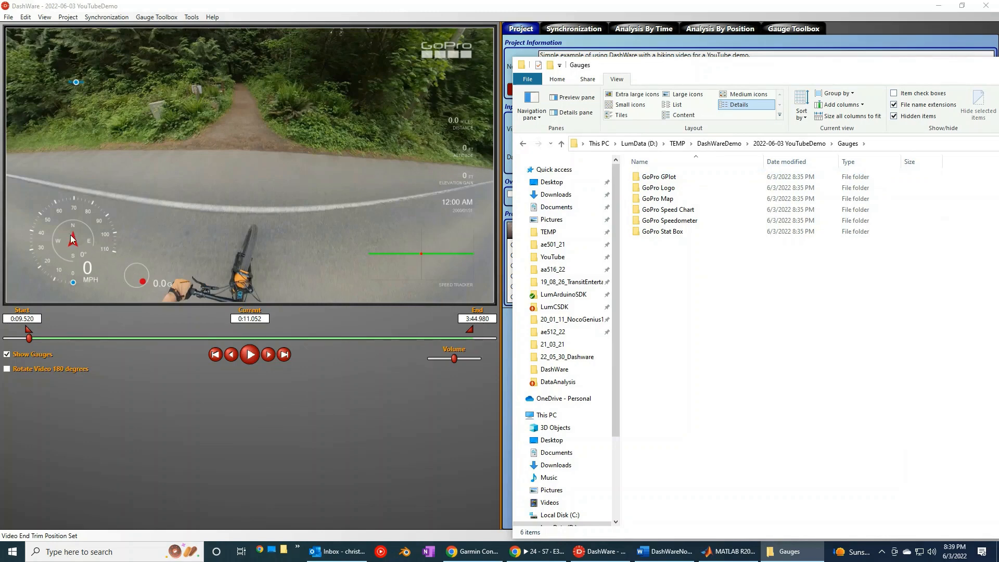
# Select the speedometer, GPlot, speed chart and logo gauges on the DashWare preview in turn to match them with the project gauge list
pyautogui.click(95, 239)
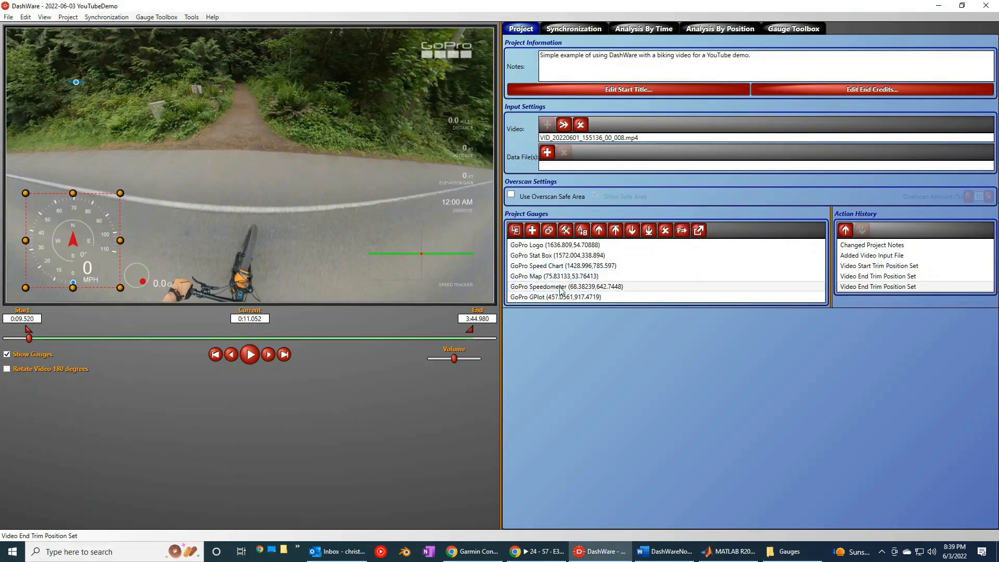
pyautogui.click(142, 278)
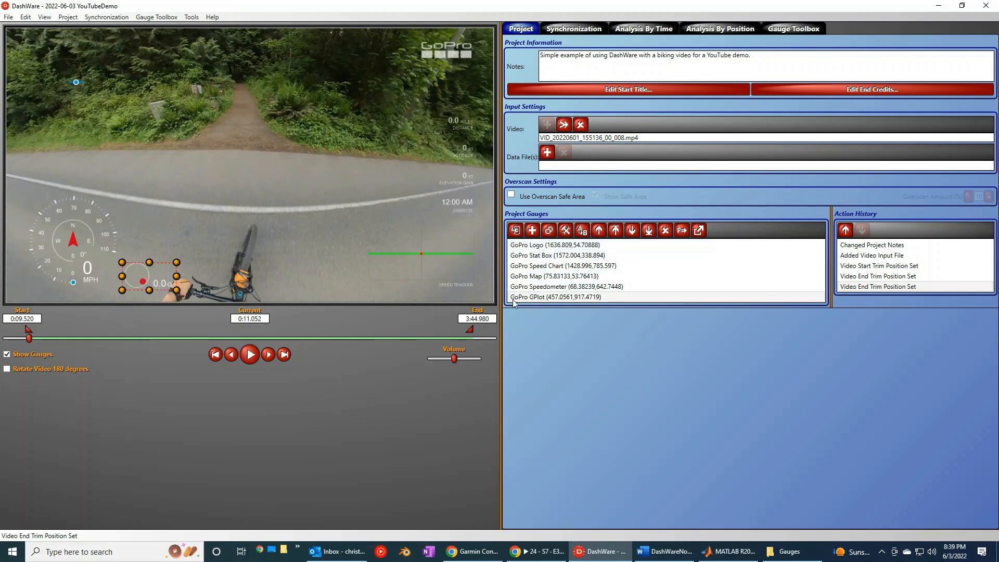
pyautogui.click(455, 252)
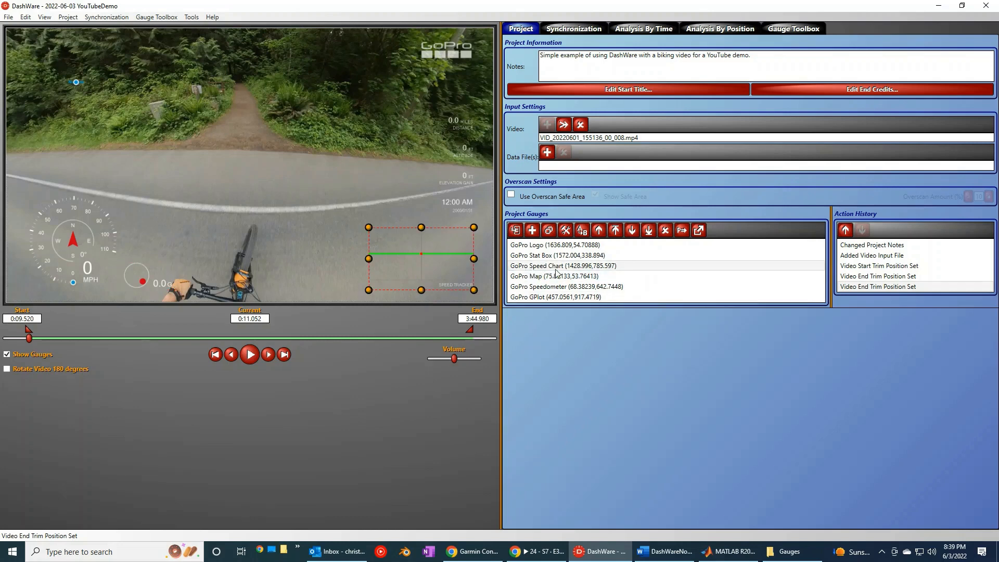
pyautogui.click(442, 51)
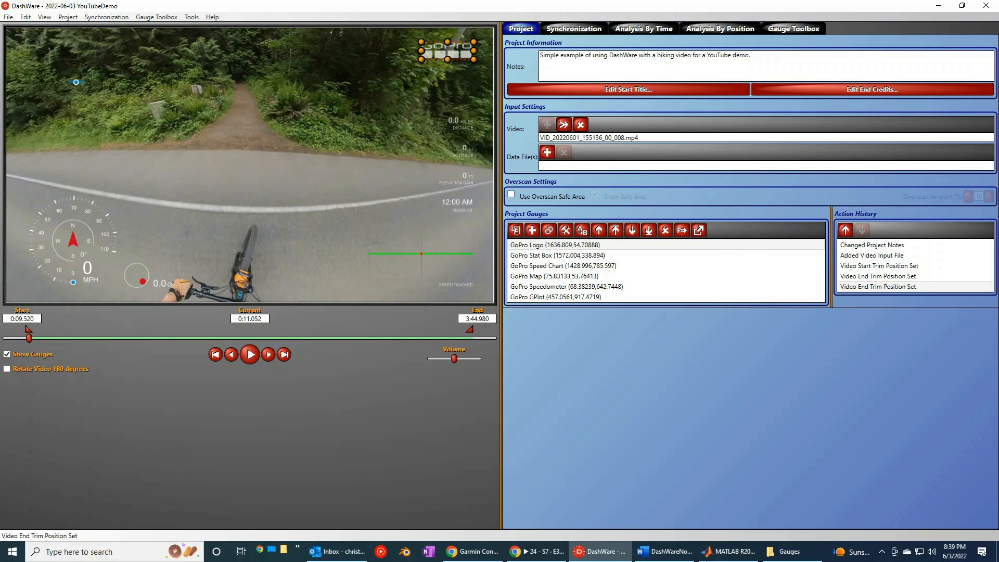
# Shift the speedometer gauge to about 56, 647 on the video preview and browse the other gauges available in the gauge toolbox
pyautogui.moveTo(797, 558)
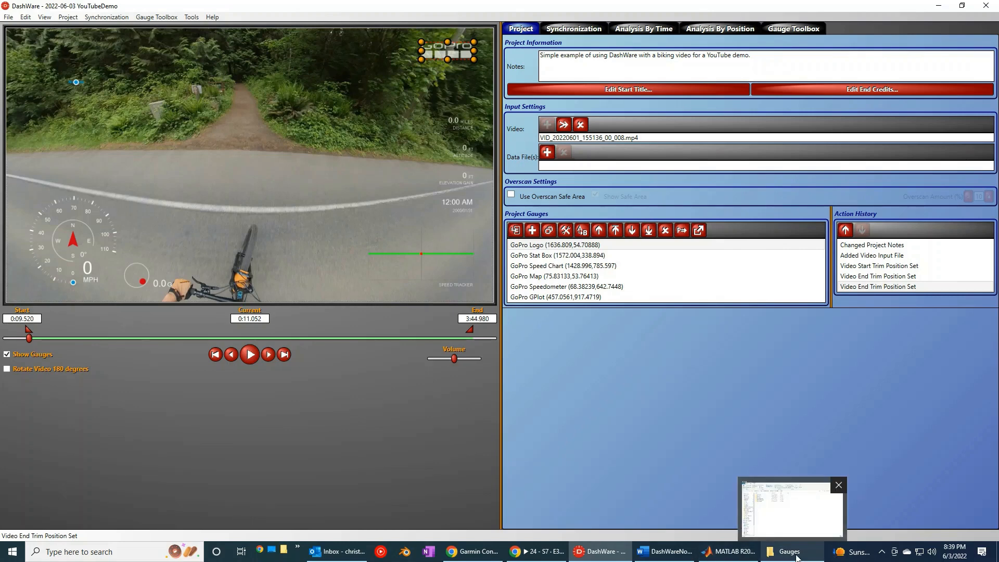
pyautogui.click(788, 27)
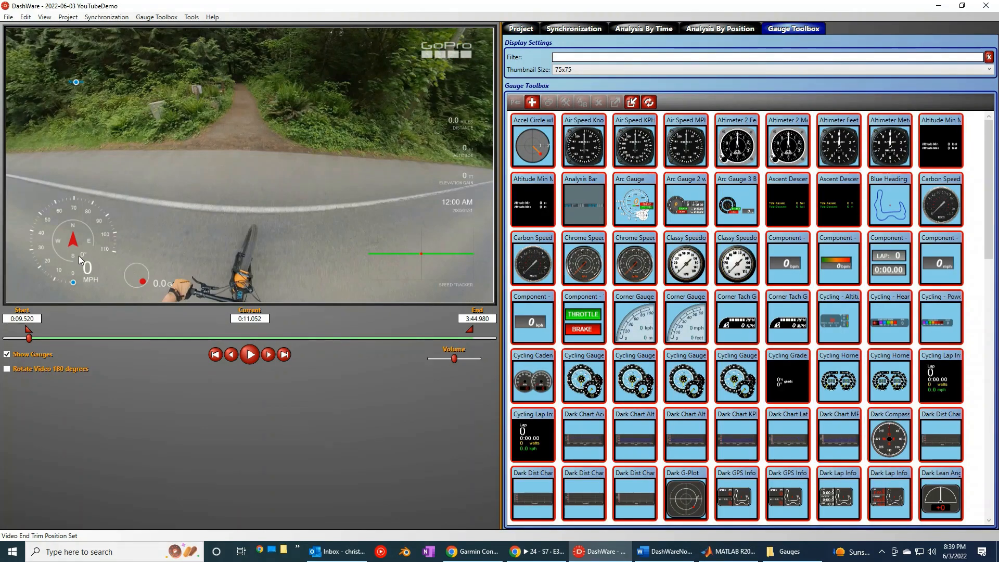
pyautogui.moveTo(73, 254); pyautogui.dragTo(90, 234)
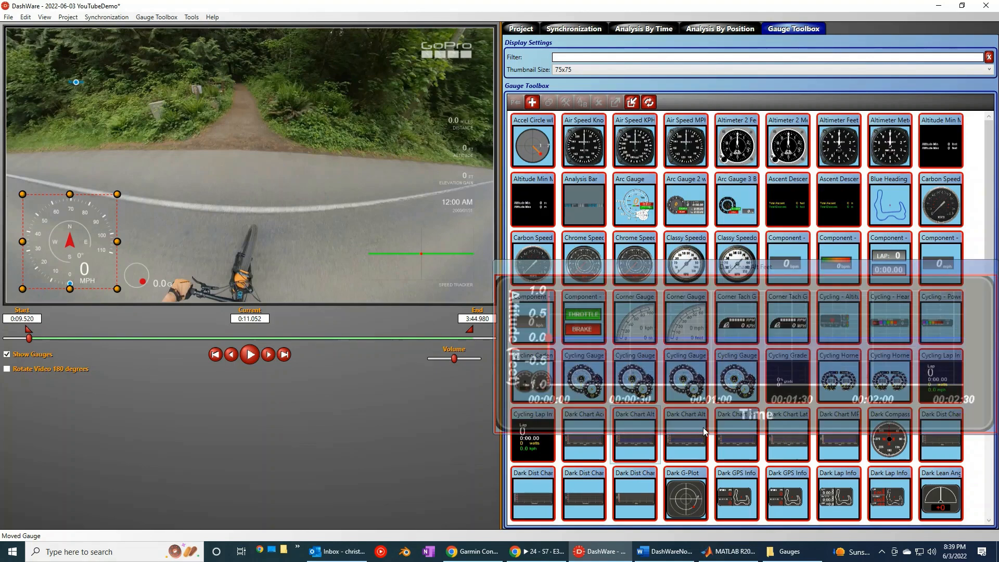
pyautogui.scroll(-2, 770, 440)
pyautogui.scroll(-3, 771, 444)
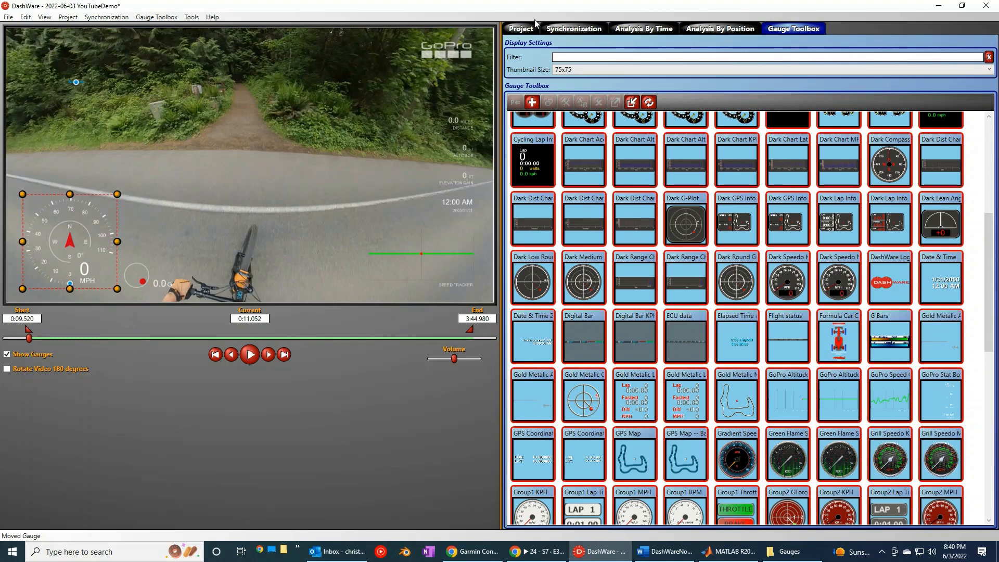
pyautogui.click(519, 31)
pyautogui.click(52, 252)
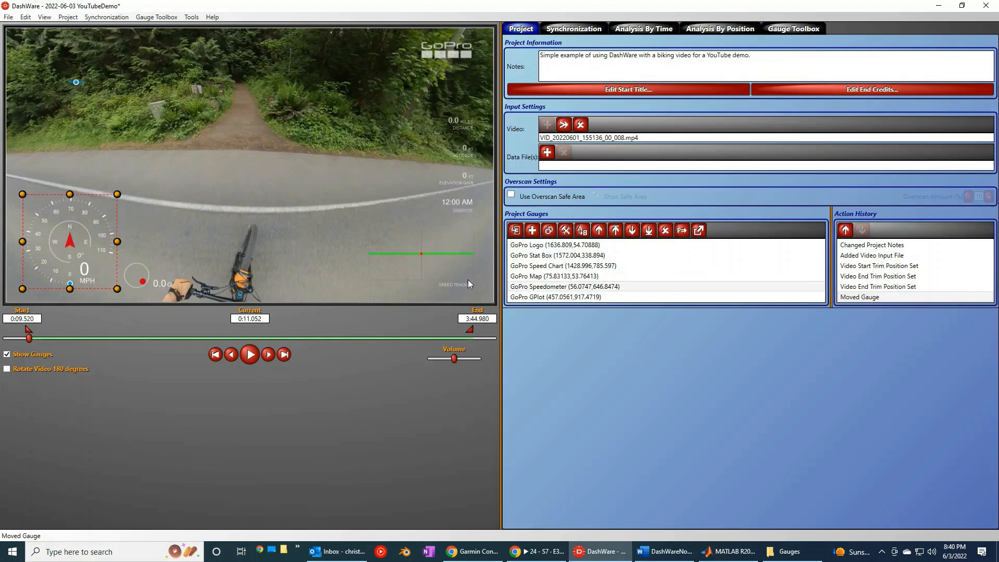
# Examine the image and XML files inside the GoPro Speedometer folder, and return to the Gauges folder
pyautogui.click(787, 554)
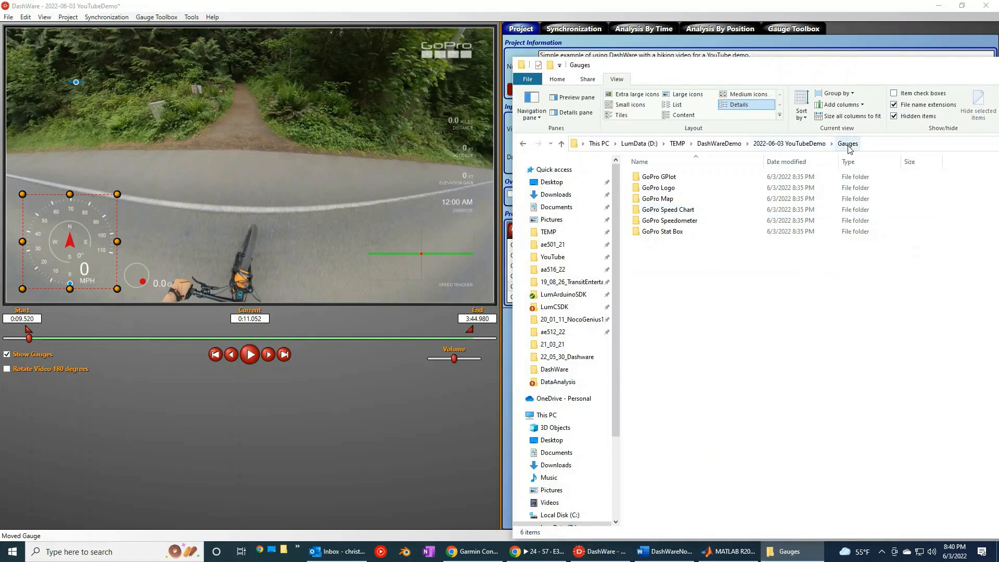
pyautogui.doubleClick(674, 223)
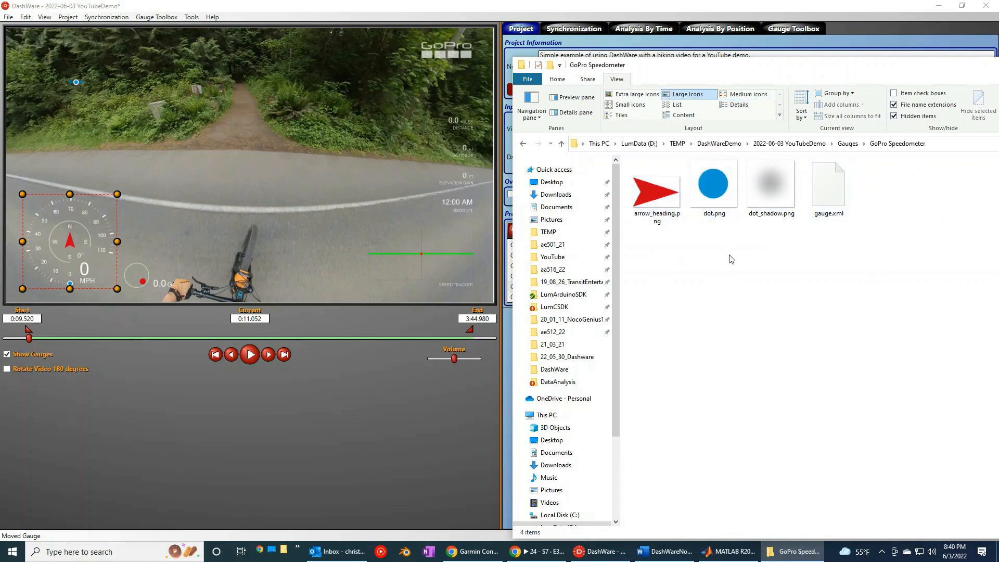
pyautogui.click(848, 145)
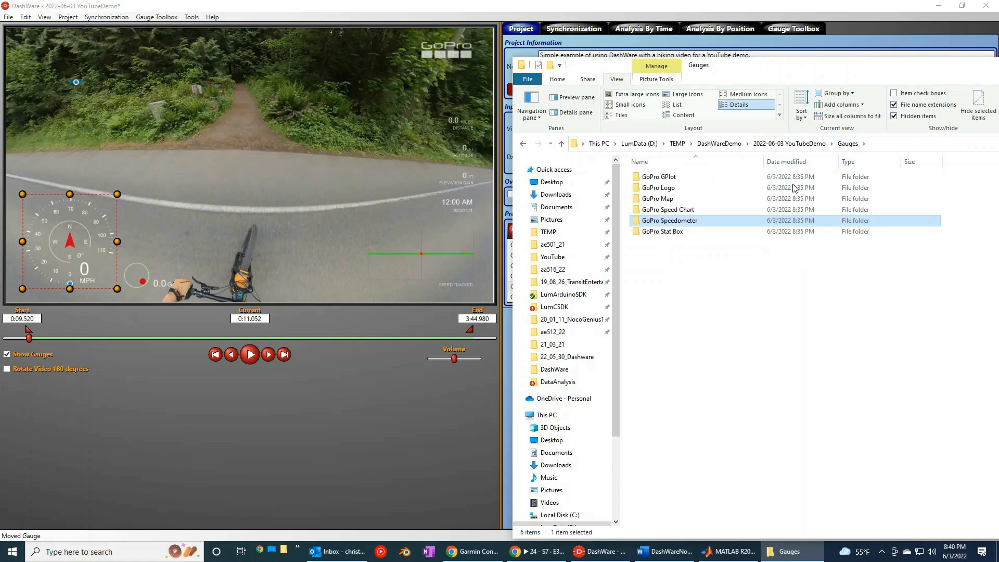
# Review the FIT, project.cdp and MP4 files in the 2022-06-03 YouTubeDemo folder, and bring DashWare back in front
pyautogui.click(803, 145)
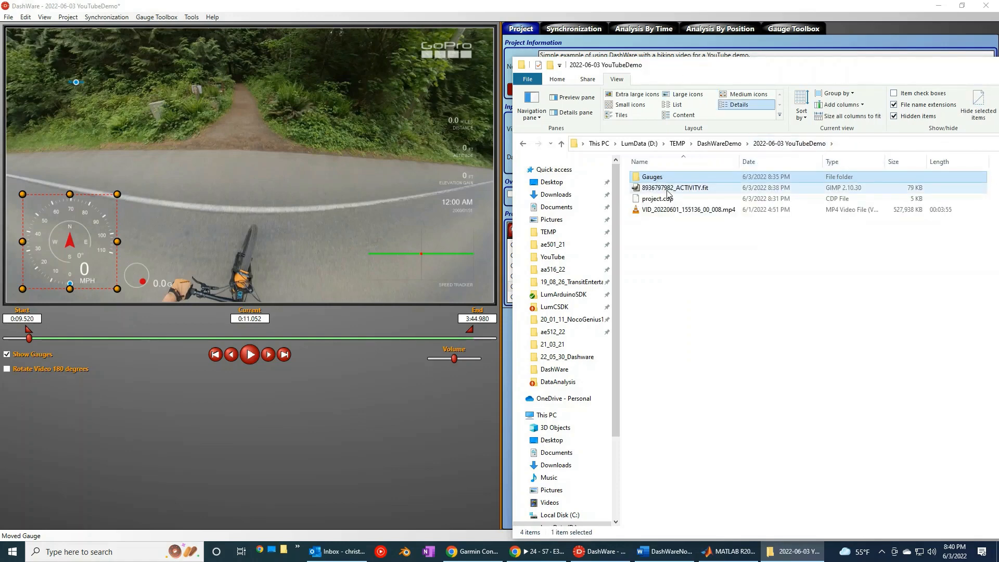
pyautogui.click(668, 190)
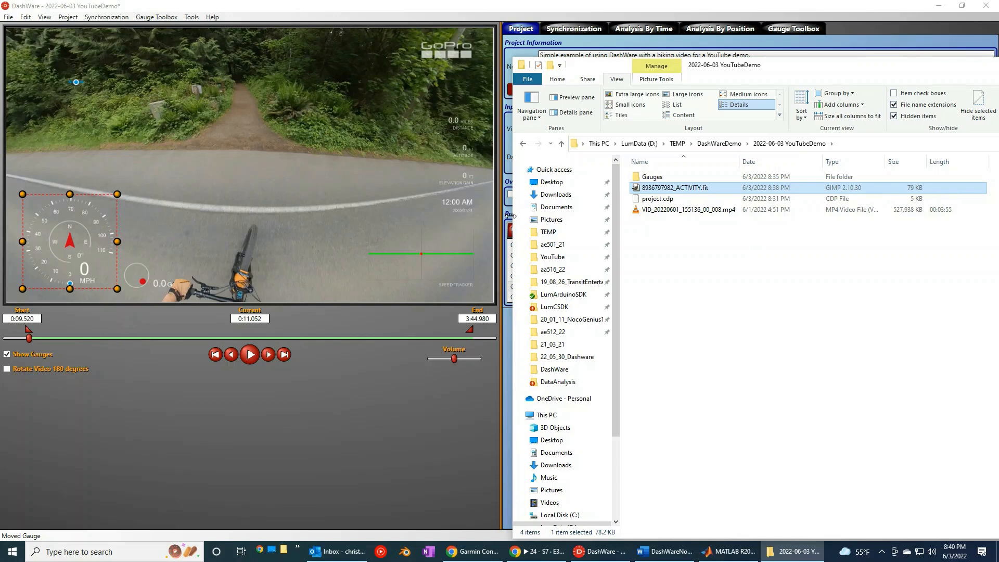
pyautogui.click(660, 199)
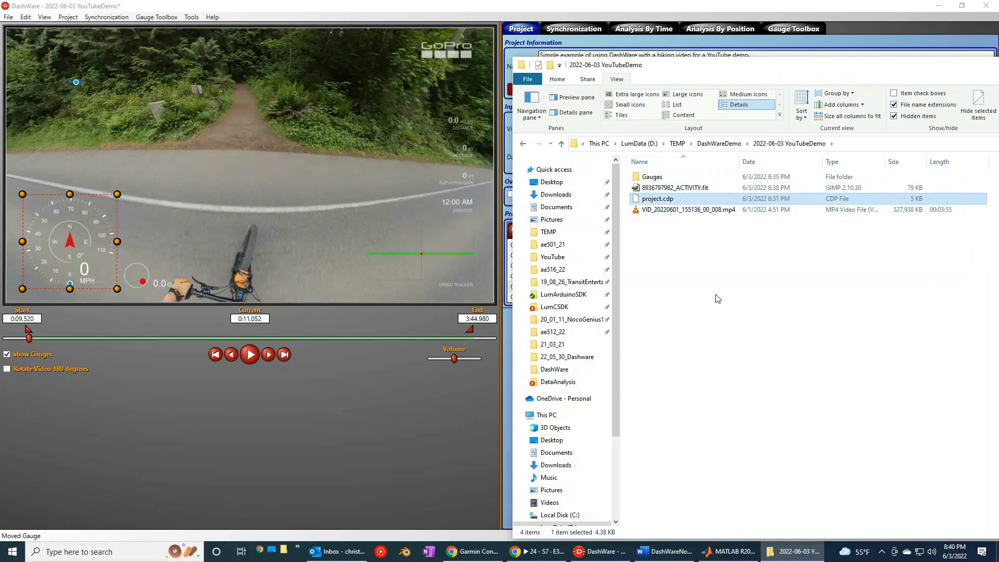
pyautogui.click(670, 210)
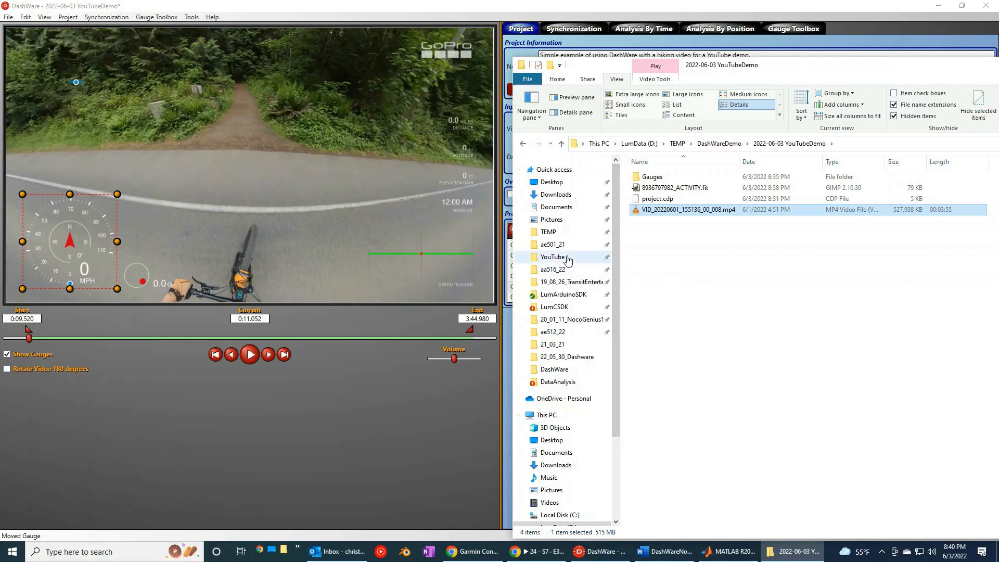
pyautogui.moveTo(768, 73); pyautogui.dragTo(307, 266)
pyautogui.click(598, 152)
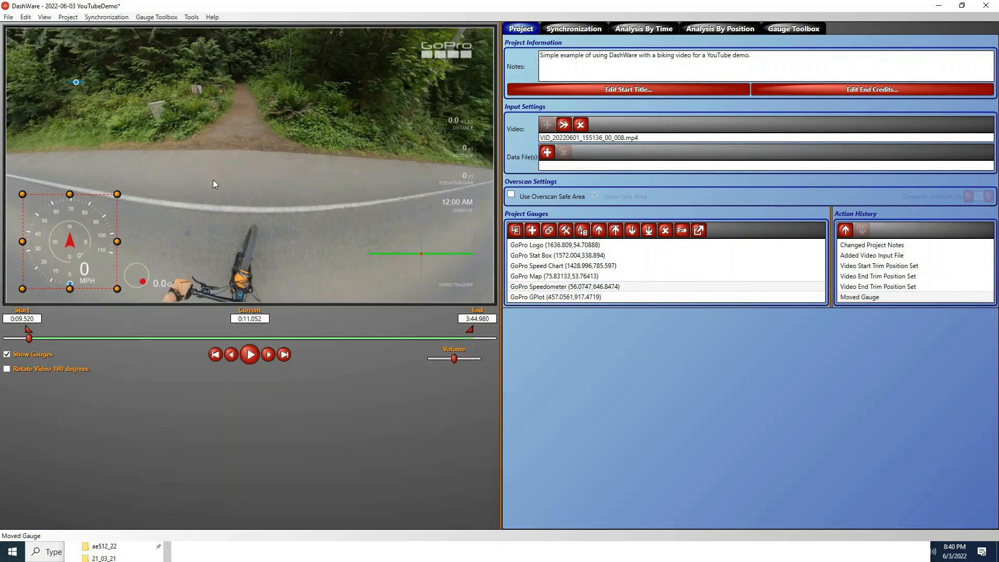
pyautogui.click(549, 156)
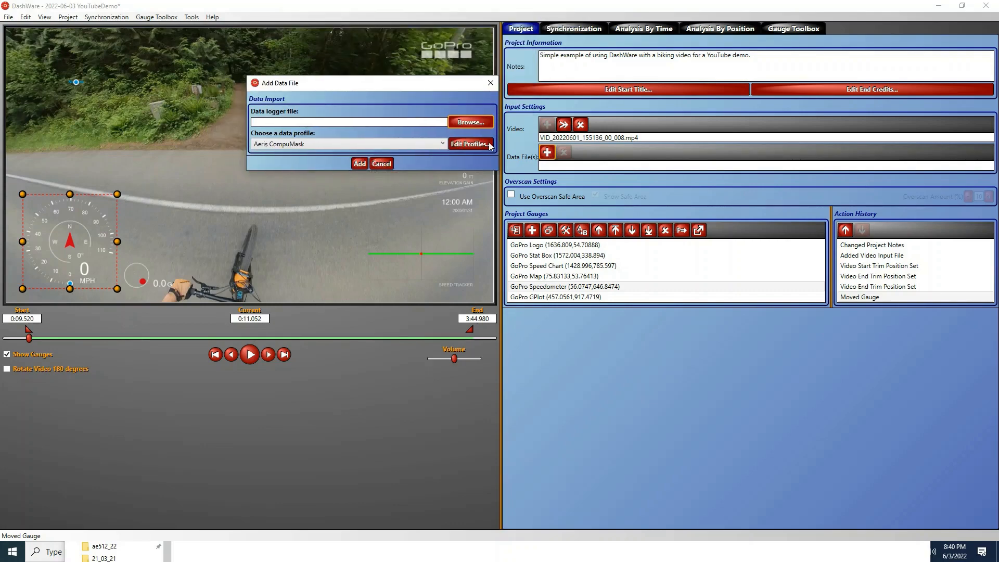
pyautogui.click(470, 123)
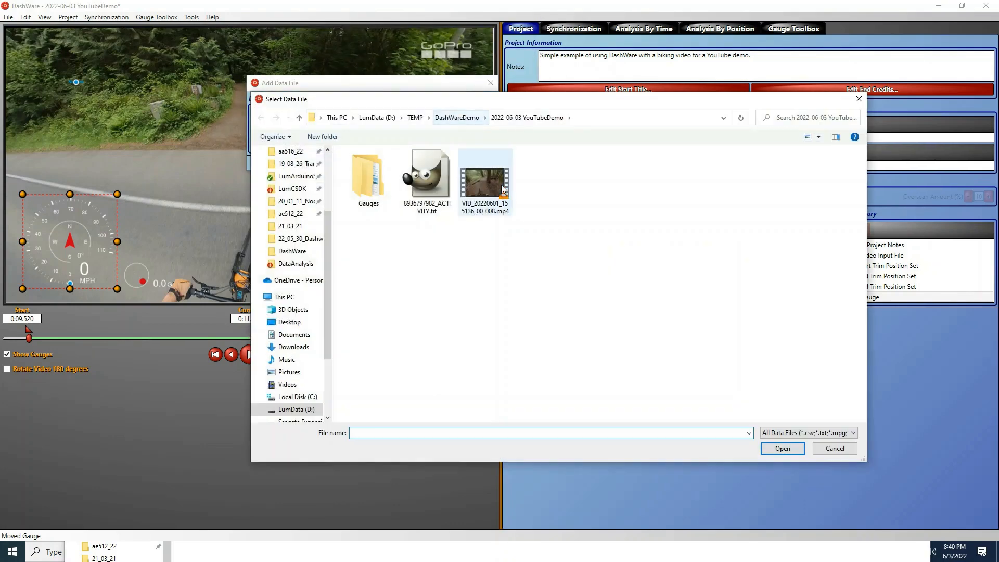
pyautogui.click(428, 177)
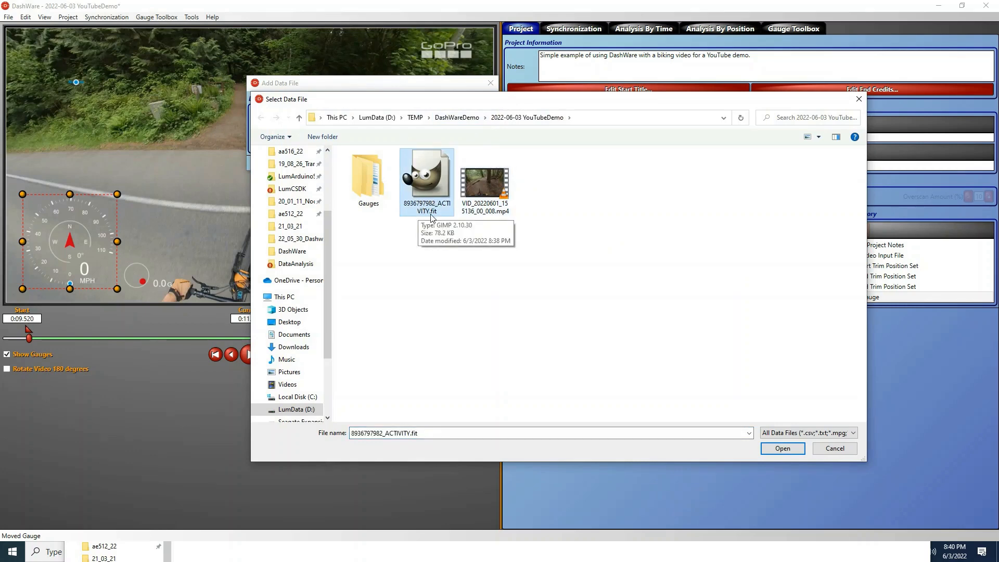
pyautogui.click(782, 449)
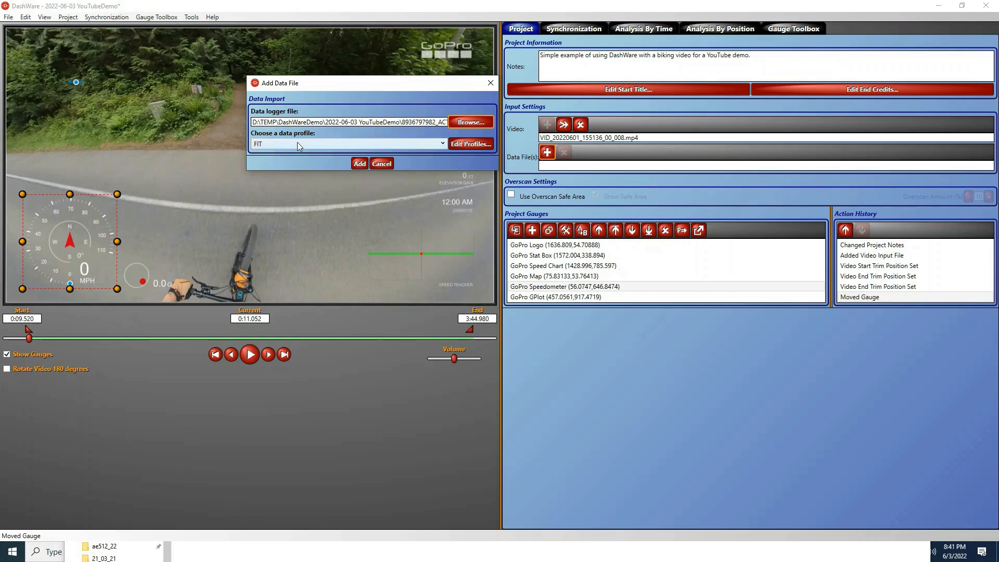
# Look through the available data profiles, keep FIT, and add the activity data file to the project
pyautogui.click(443, 144)
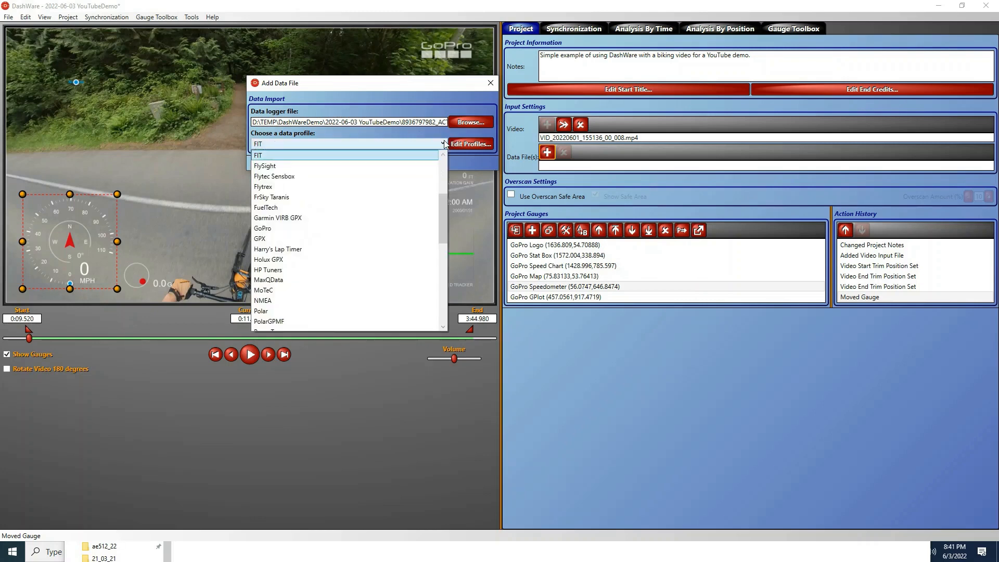
pyautogui.moveTo(442, 215); pyautogui.dragTo(446, 144)
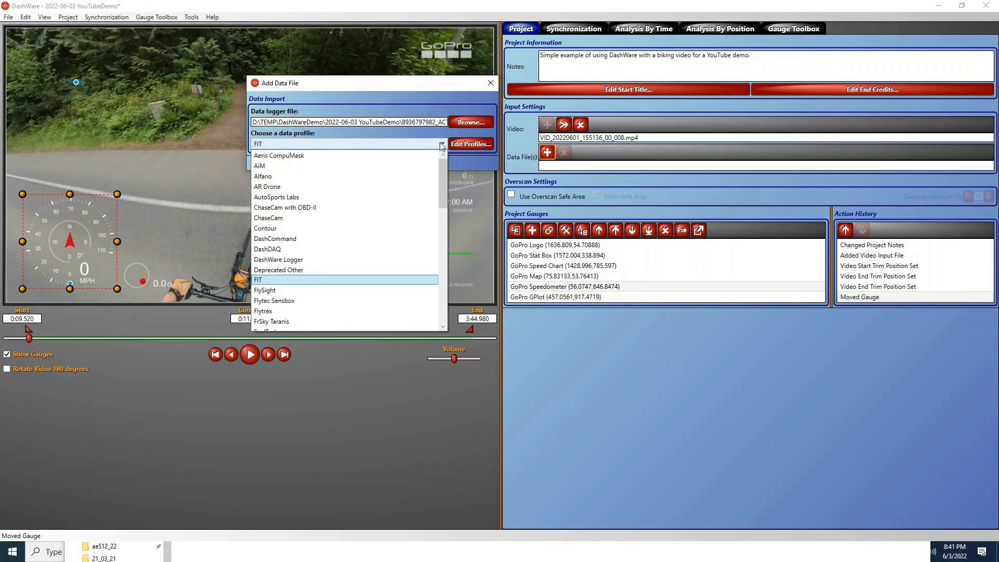
pyautogui.click(443, 145)
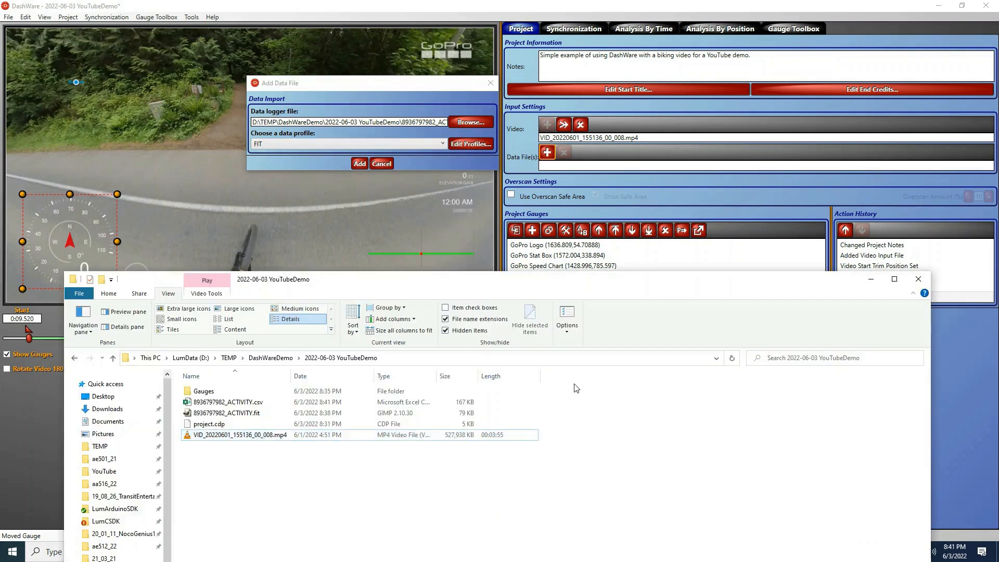
pyautogui.moveTo(429, 281); pyautogui.dragTo(840, 196)
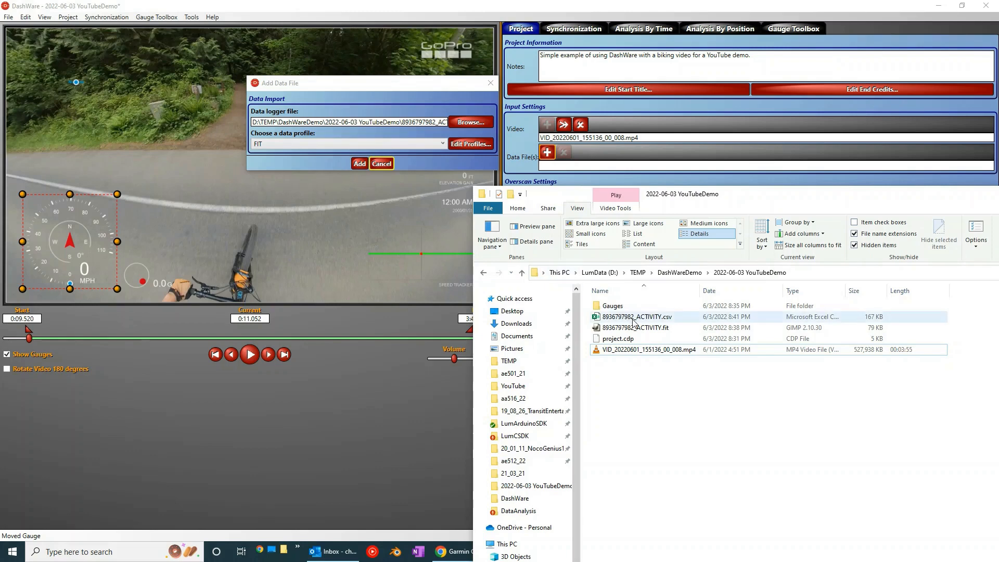
pyautogui.click(358, 164)
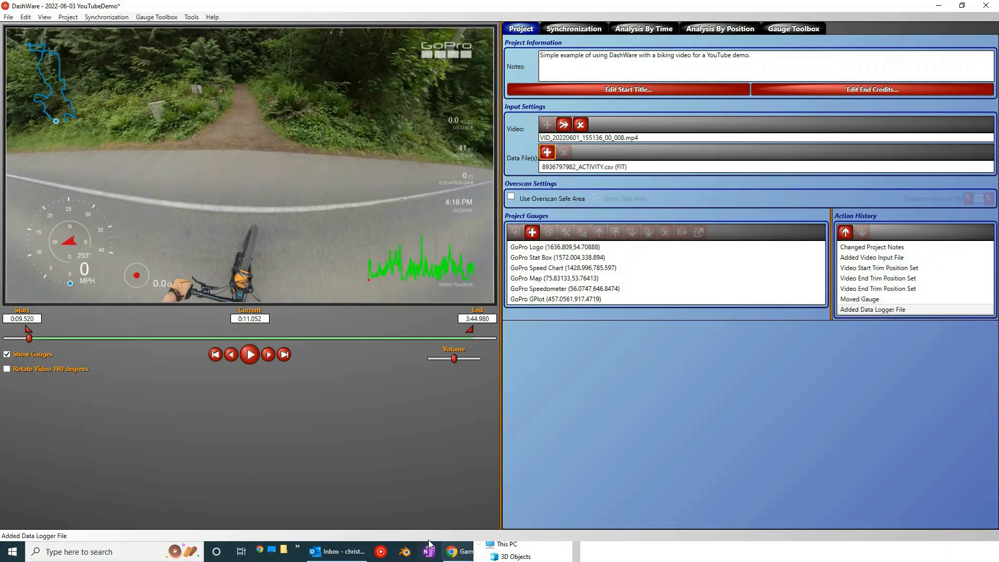
pyautogui.click(627, 552)
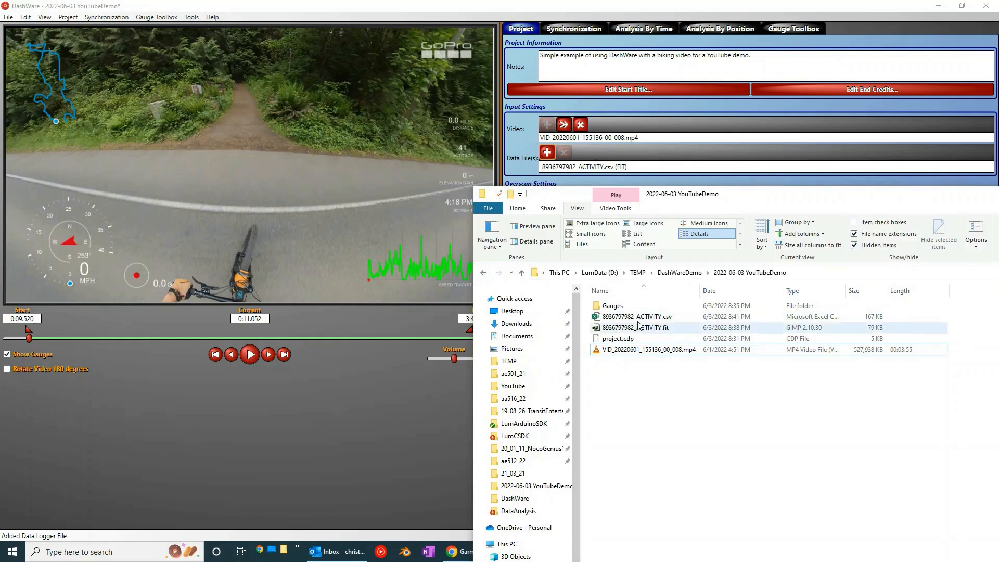
pyautogui.click(700, 330)
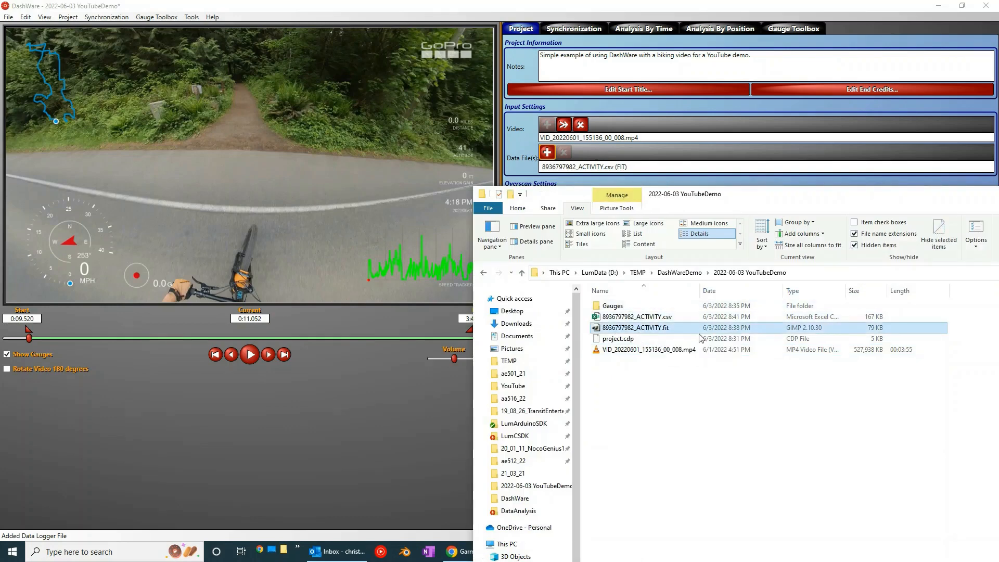
pyautogui.click(651, 319)
pyautogui.rightClick(651, 319)
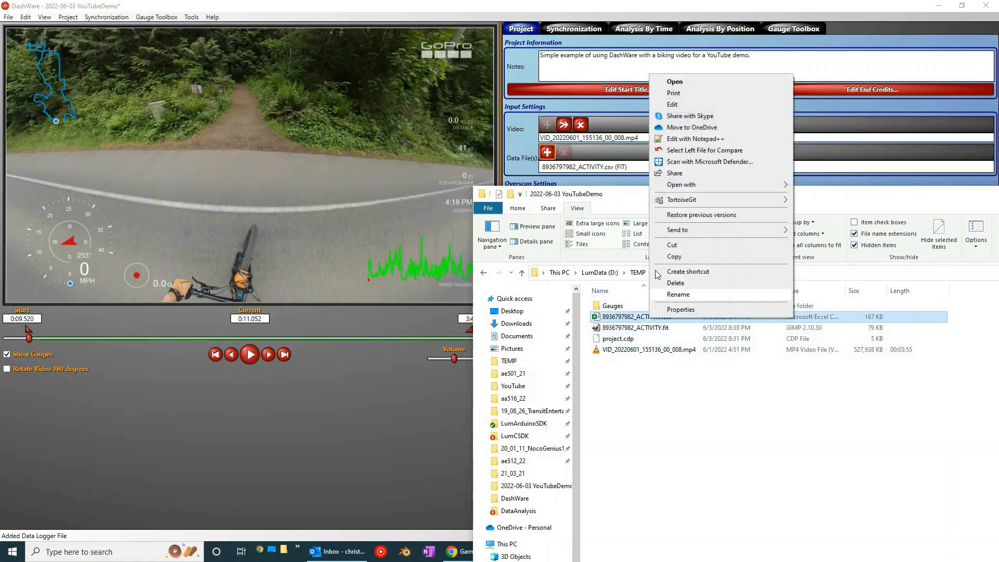
pyautogui.click(677, 138)
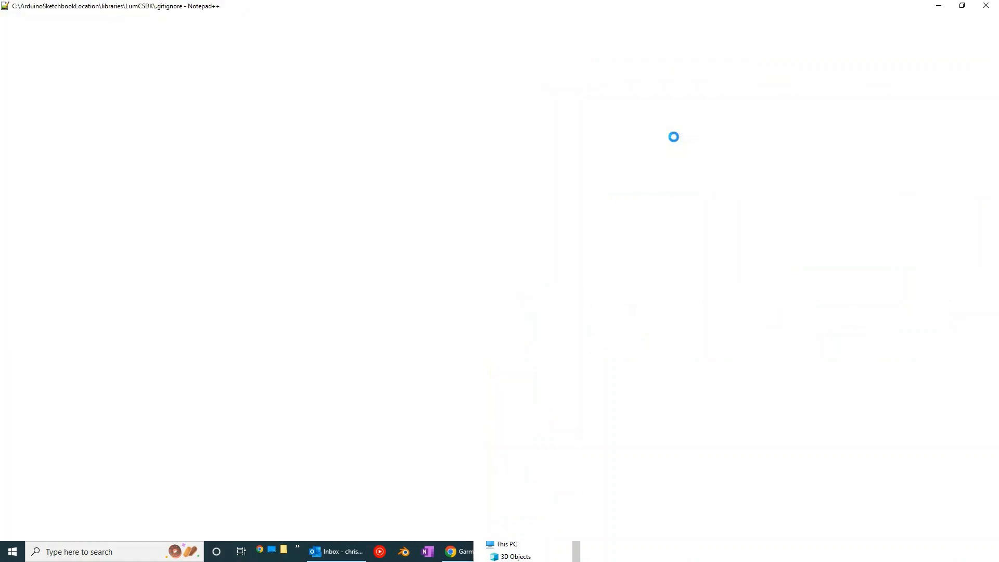
pyautogui.click(669, 96)
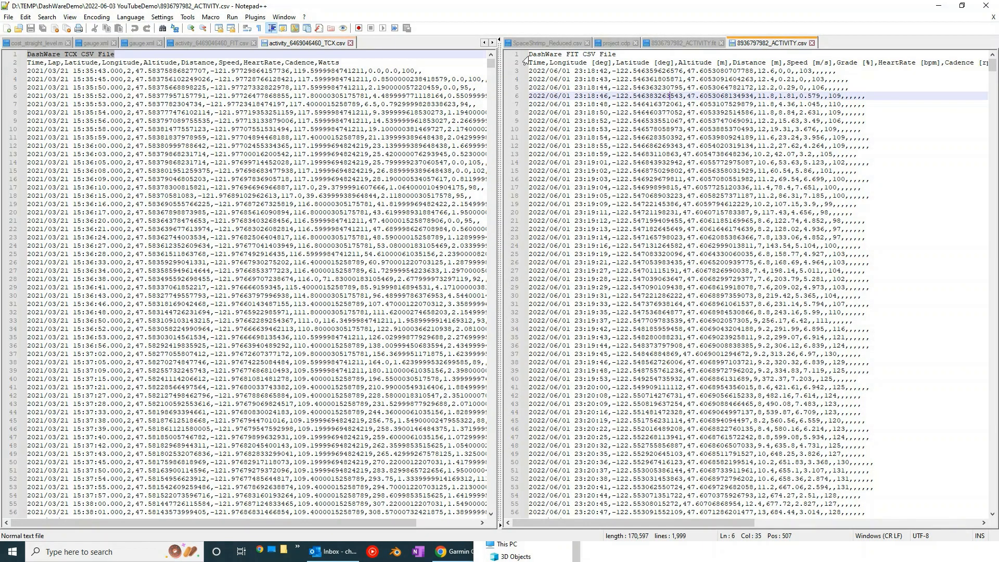
pyautogui.moveTo(527, 55); pyautogui.dragTo(898, 482)
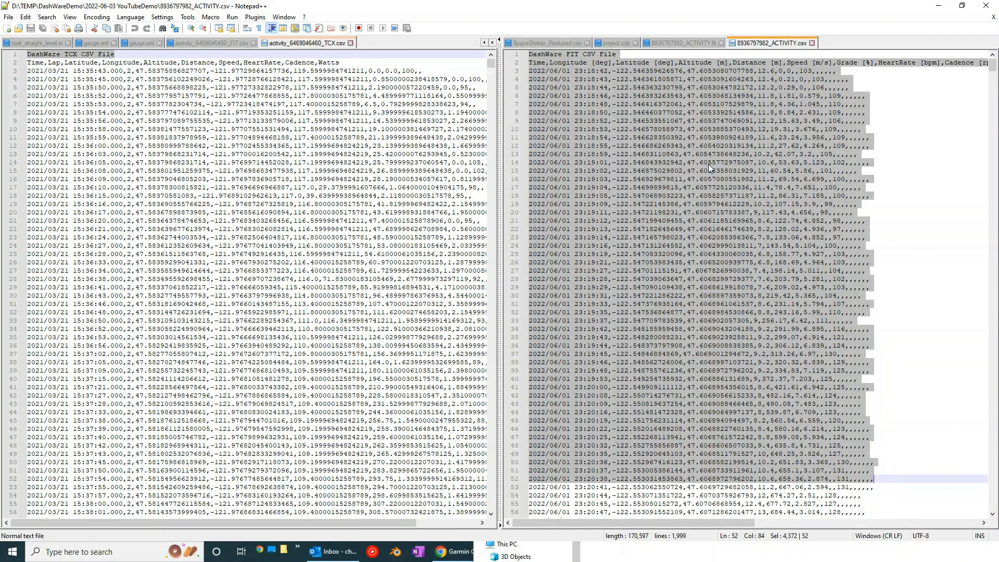
pyautogui.click(741, 62)
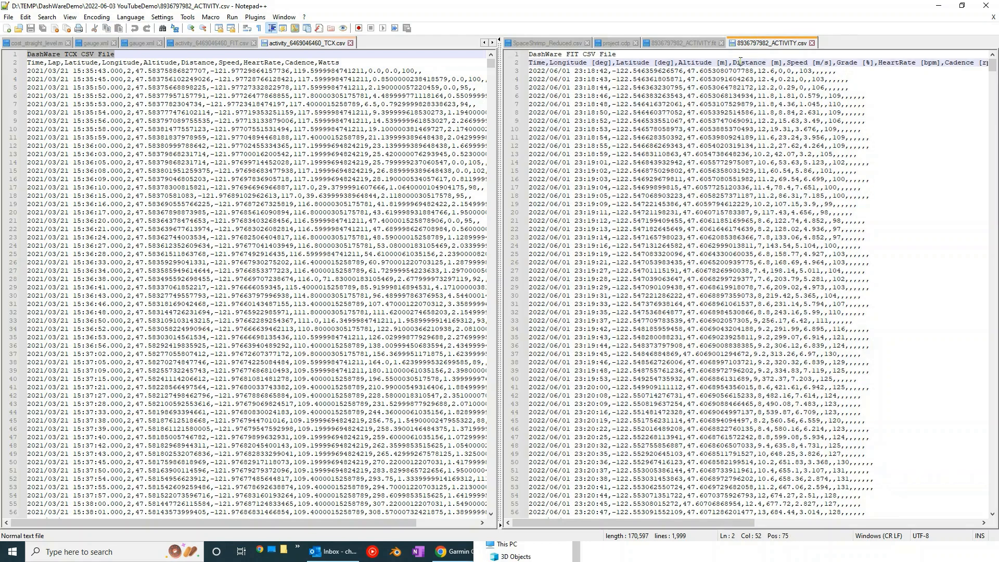
pyautogui.click(986, 6)
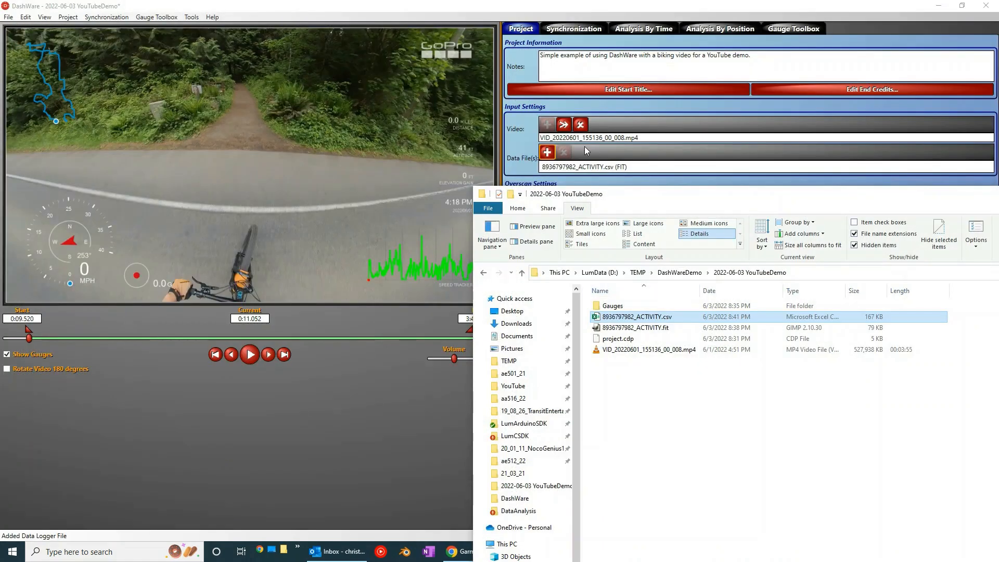
# Place the Garmin Connect page for Bainbridge Island Cycling beside the DashWare preview and compare its route with the map gauge
pyautogui.click(513, 145)
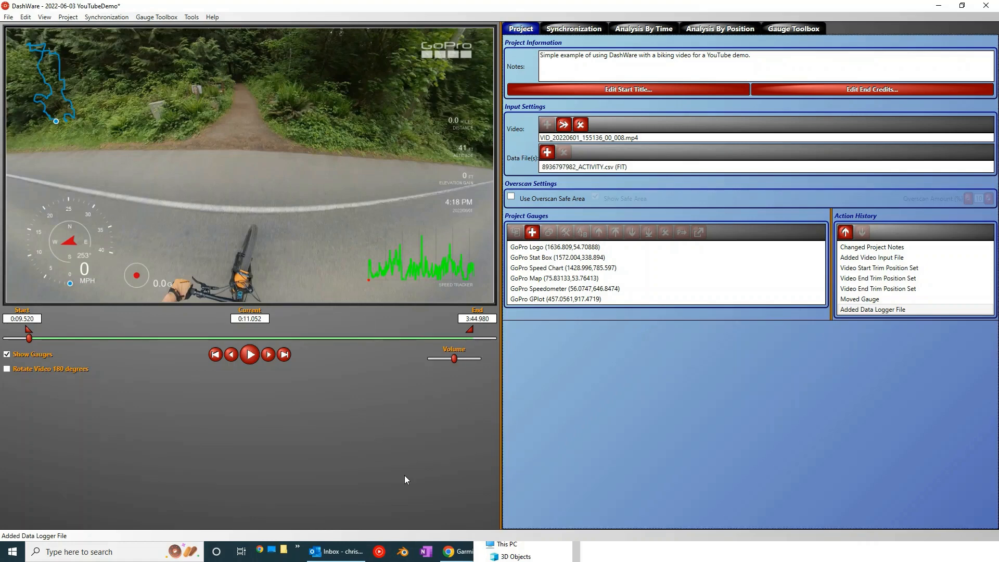
pyautogui.click(456, 552)
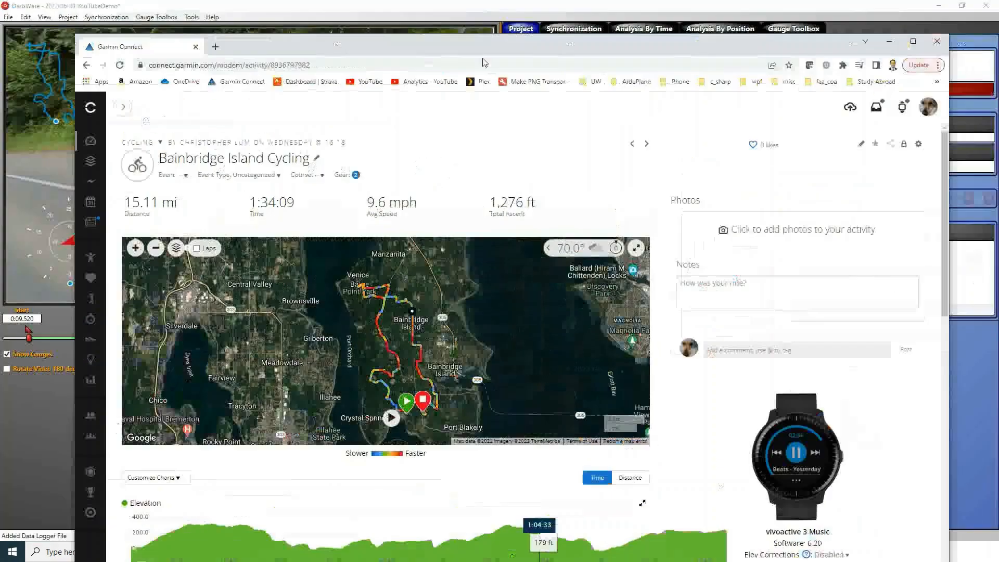
pyautogui.moveTo(483, 63); pyautogui.dragTo(643, 49)
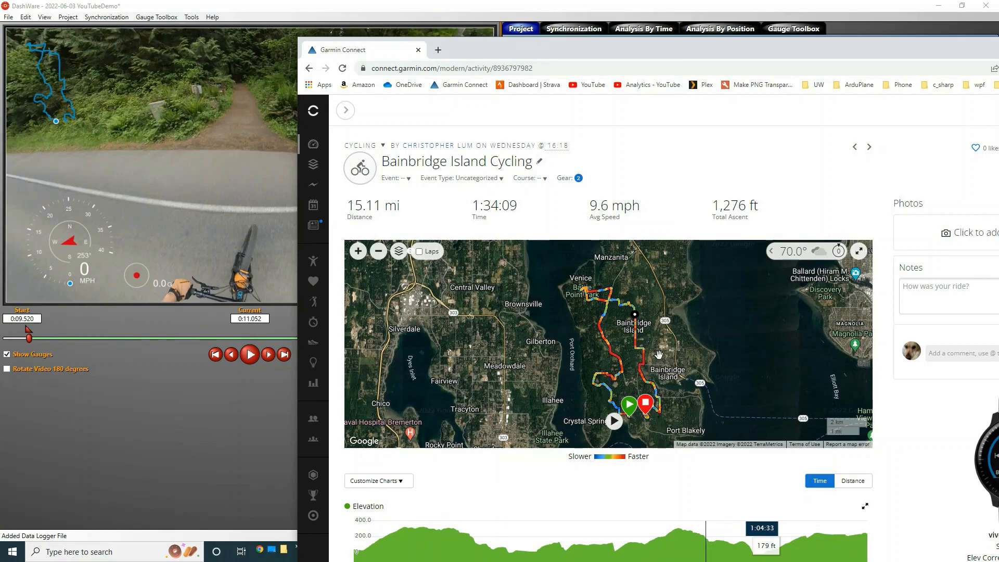
pyautogui.moveTo(662, 356); pyautogui.dragTo(640, 333)
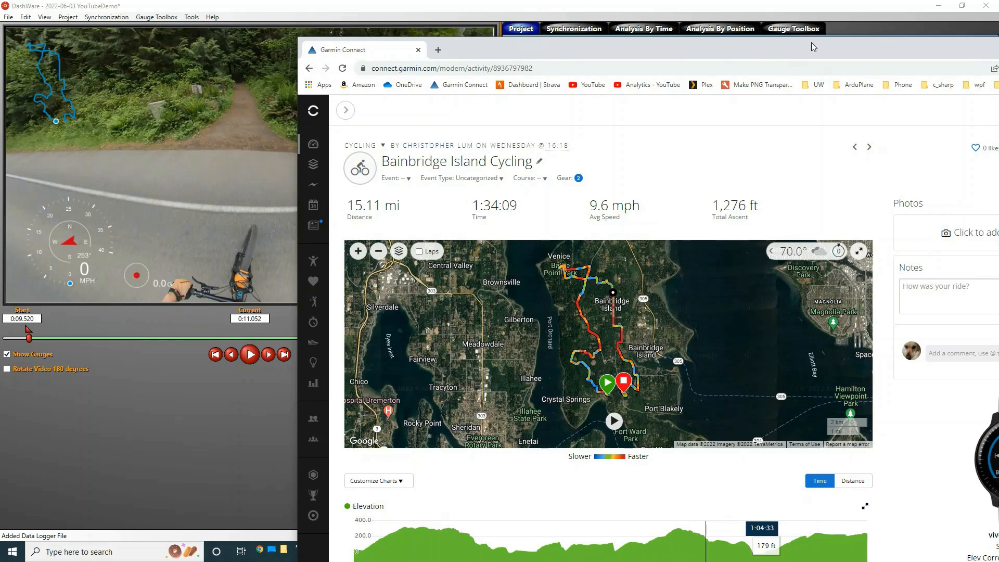
pyautogui.moveTo(814, 42); pyautogui.dragTo(698, 79)
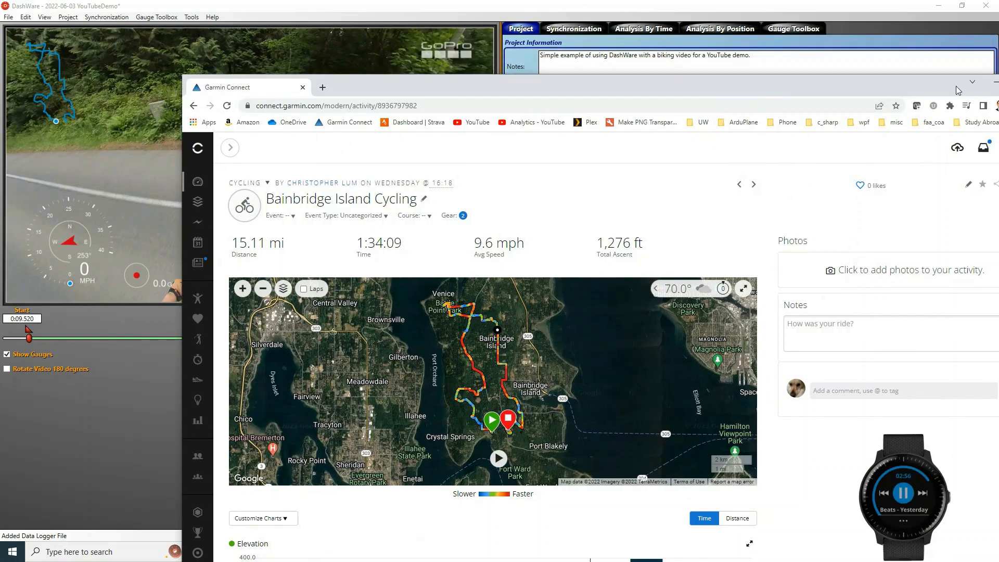
# Return to the project's synchronization view and scrub the data position along the route to about 37:05, at the northern junction
pyautogui.click(993, 81)
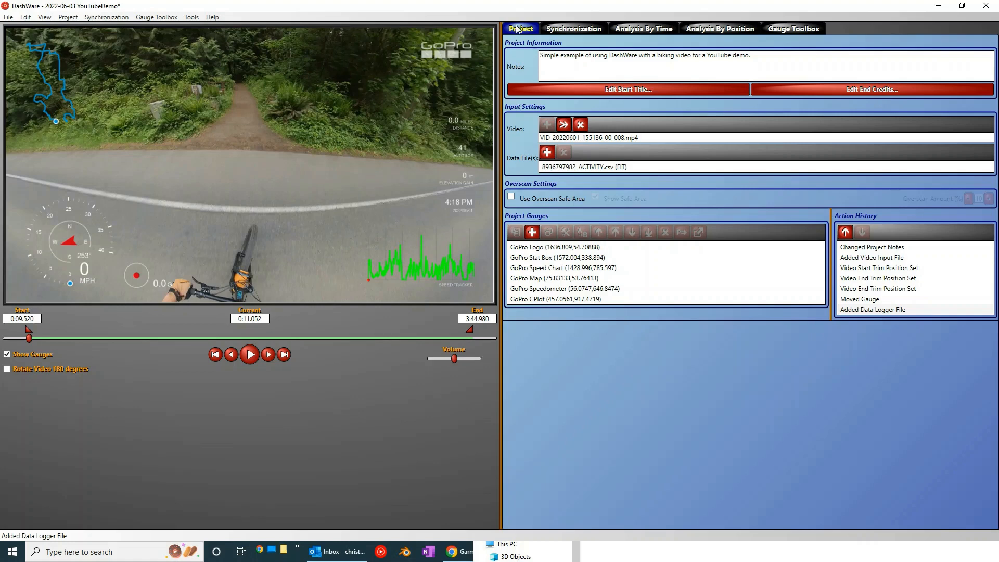
pyautogui.click(575, 30)
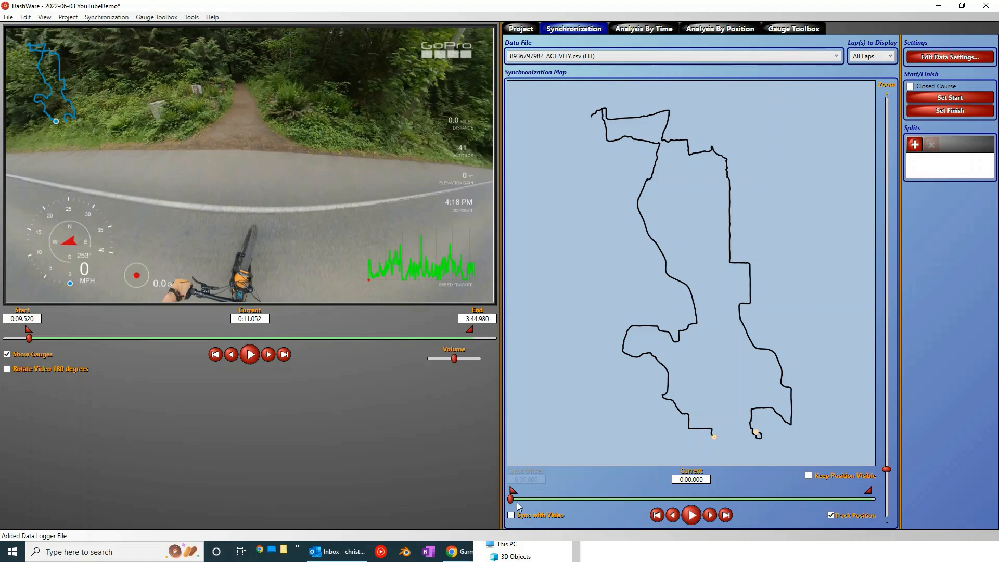
pyautogui.moveTo(510, 500)
pyautogui.mouseDown()
pyautogui.moveTo(532, 505)
pyautogui.moveTo(584, 489)
pyautogui.mouseUp()
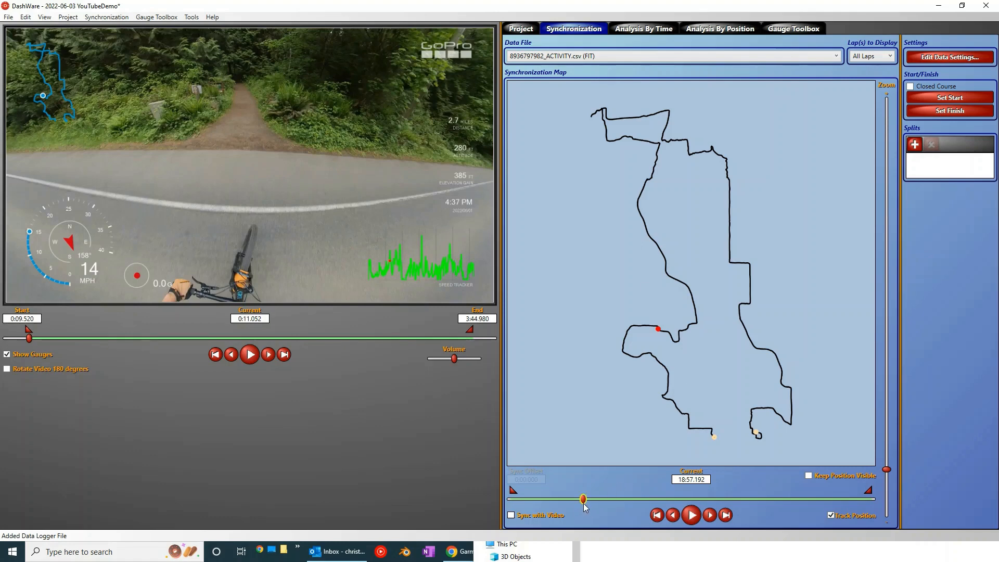
pyautogui.moveTo(584, 504); pyautogui.dragTo(657, 485)
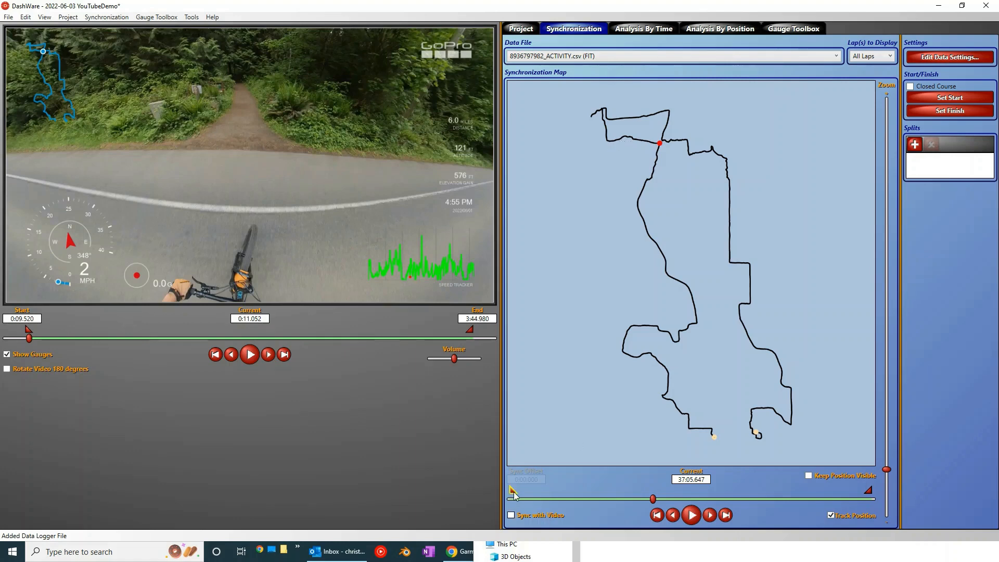
# Trim the data log's start and end closely around the current position and mark the route as a closed course
pyautogui.moveTo(512, 490); pyautogui.dragTo(641, 486)
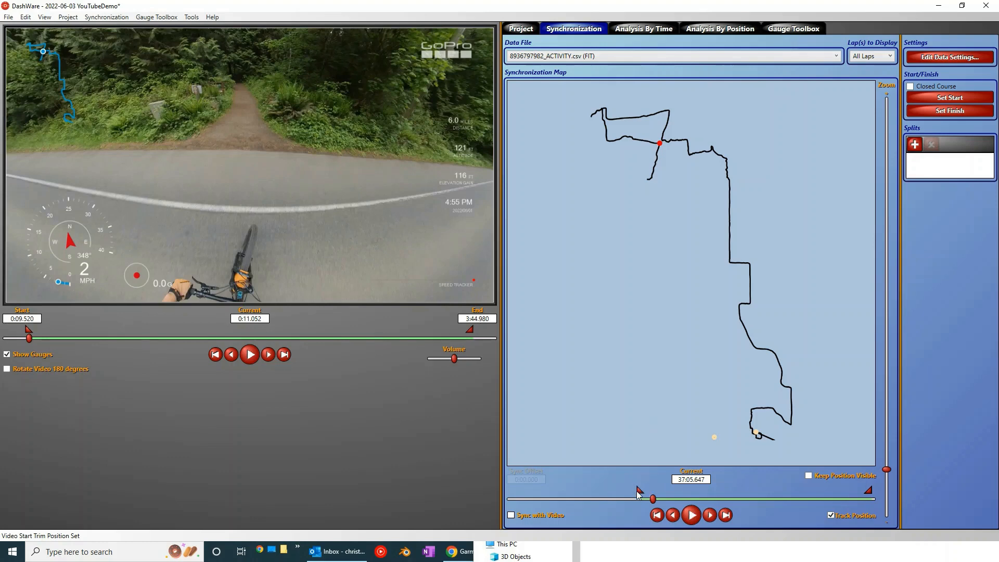
pyautogui.moveTo(637, 487); pyautogui.dragTo(644, 488)
pyautogui.moveTo(872, 495)
pyautogui.mouseDown()
pyautogui.moveTo(719, 502)
pyautogui.moveTo(665, 493)
pyautogui.moveTo(676, 493)
pyautogui.mouseUp()
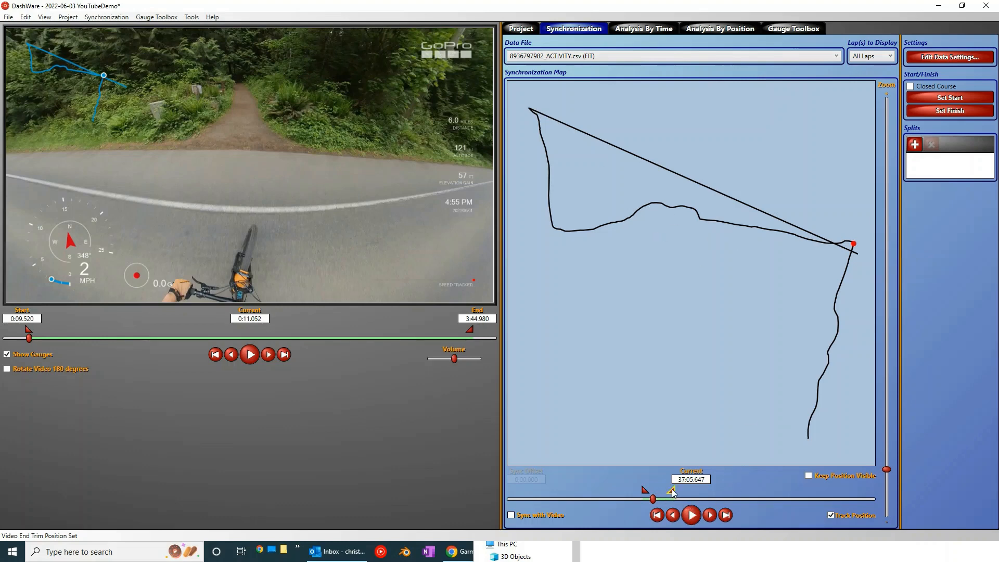
pyautogui.click(911, 87)
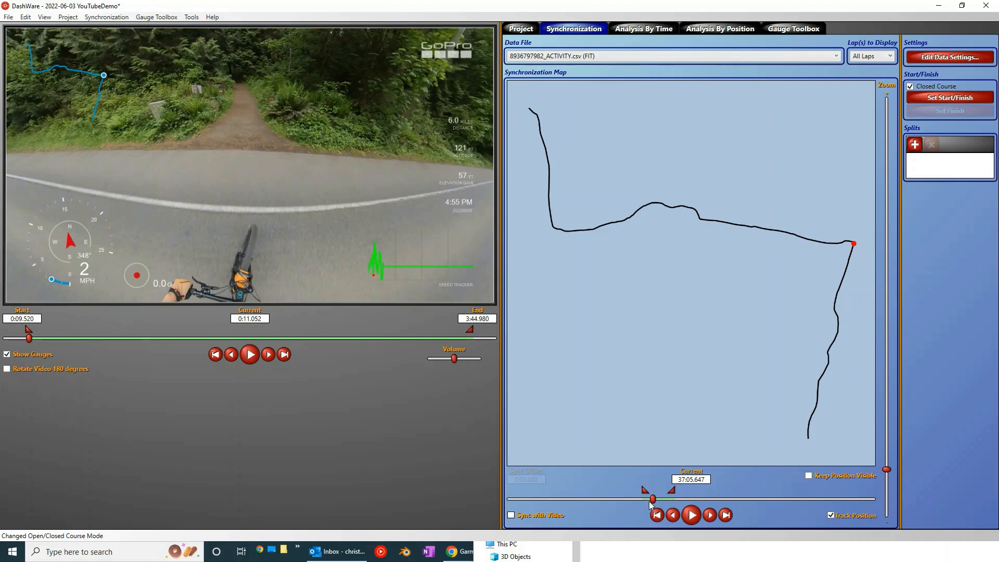
# Line up the video at 0:11.959, where the bike enters the trail, with the data at 37:12.027, just past the sharp turn
pyautogui.moveTo(654, 502); pyautogui.dragTo(651, 501)
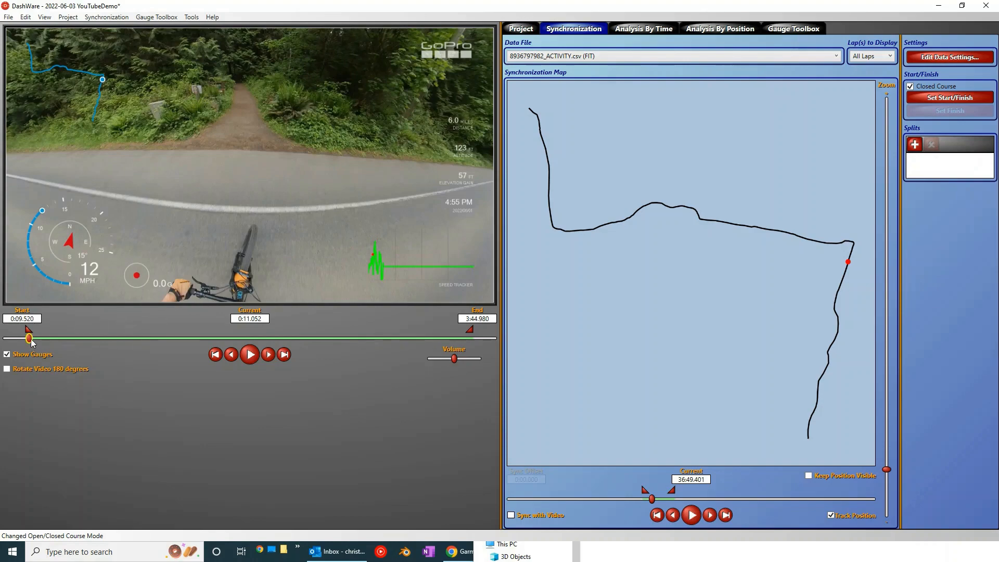
pyautogui.moveTo(30, 338); pyautogui.dragTo(25, 345)
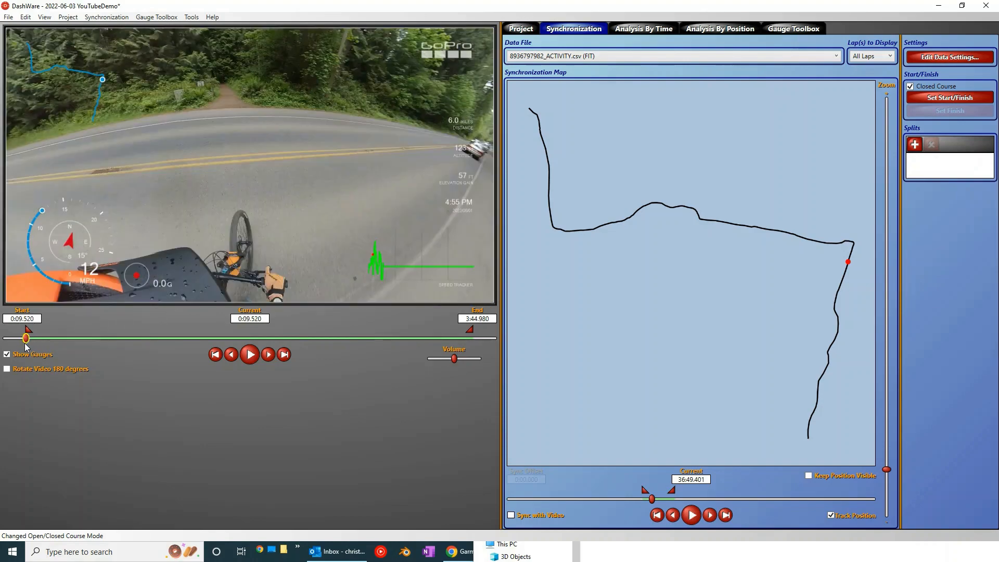
pyautogui.click(250, 354)
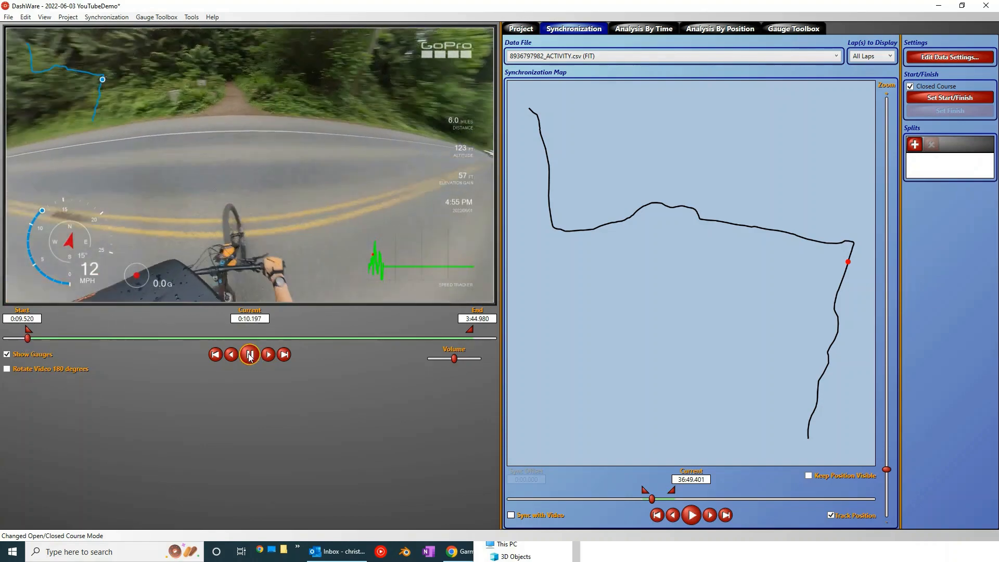
pyautogui.click(250, 356)
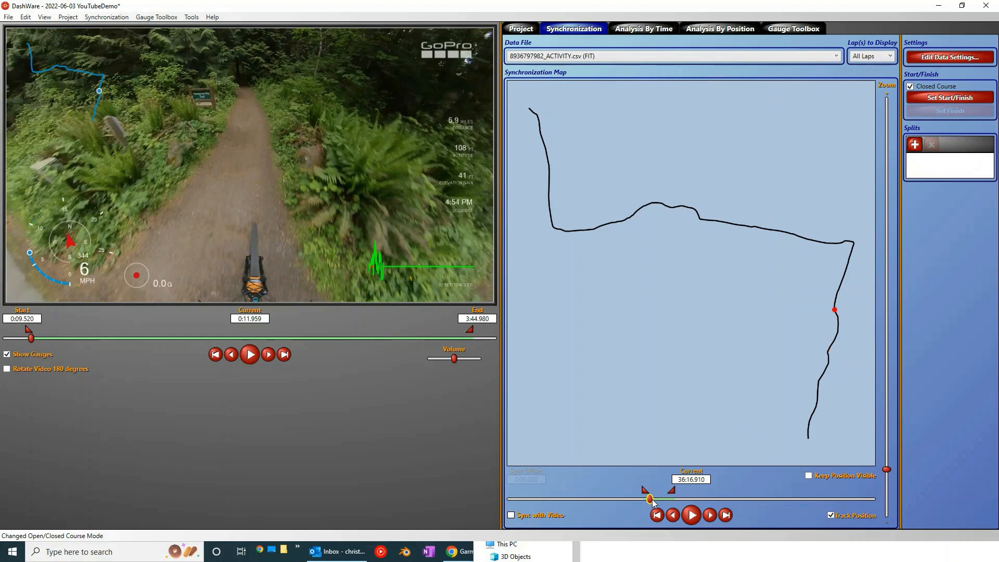
pyautogui.click(693, 516)
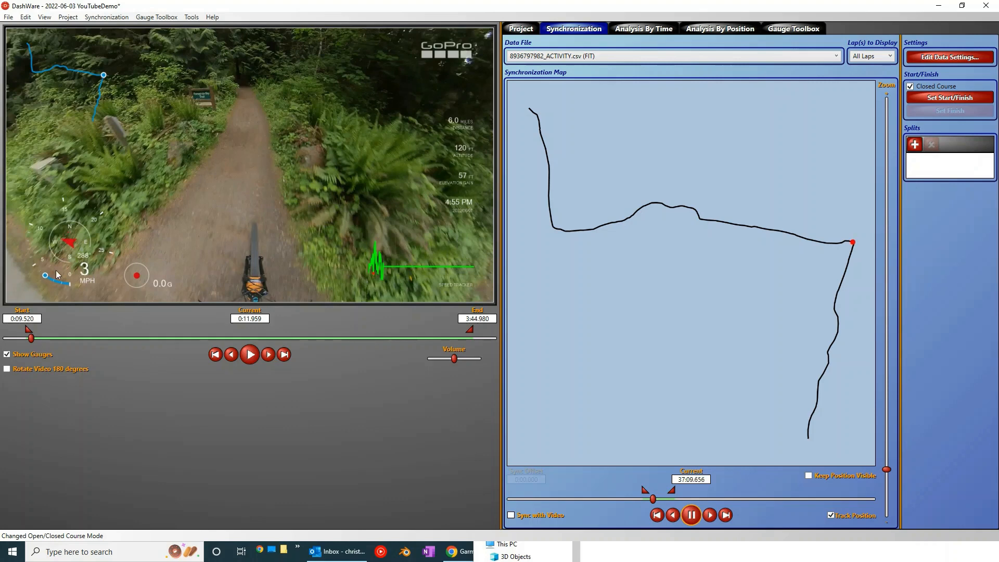
pyautogui.click(691, 516)
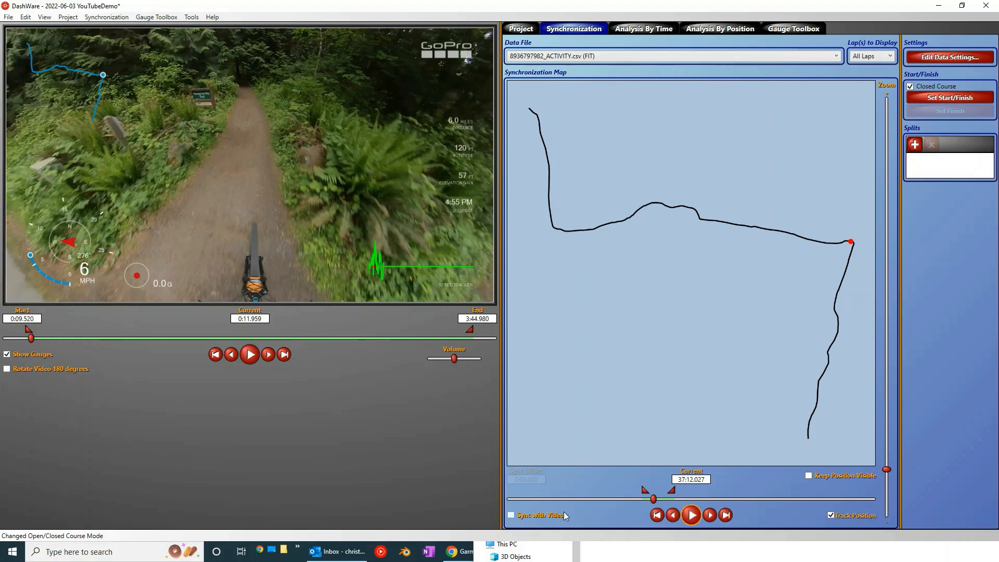
# Synchronize the data with the video at the matched positions, check it at video time 0:16.468, and save the project
pyautogui.click(512, 515)
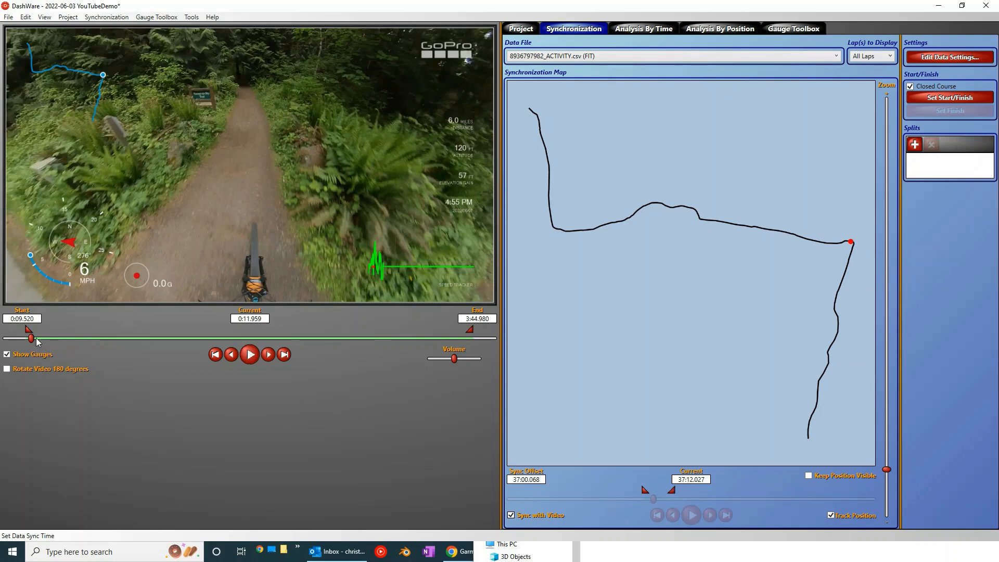
pyautogui.moveTo(32, 339)
pyautogui.mouseDown()
pyautogui.moveTo(236, 323)
pyautogui.moveTo(74, 356)
pyautogui.moveTo(38, 335)
pyautogui.mouseUp()
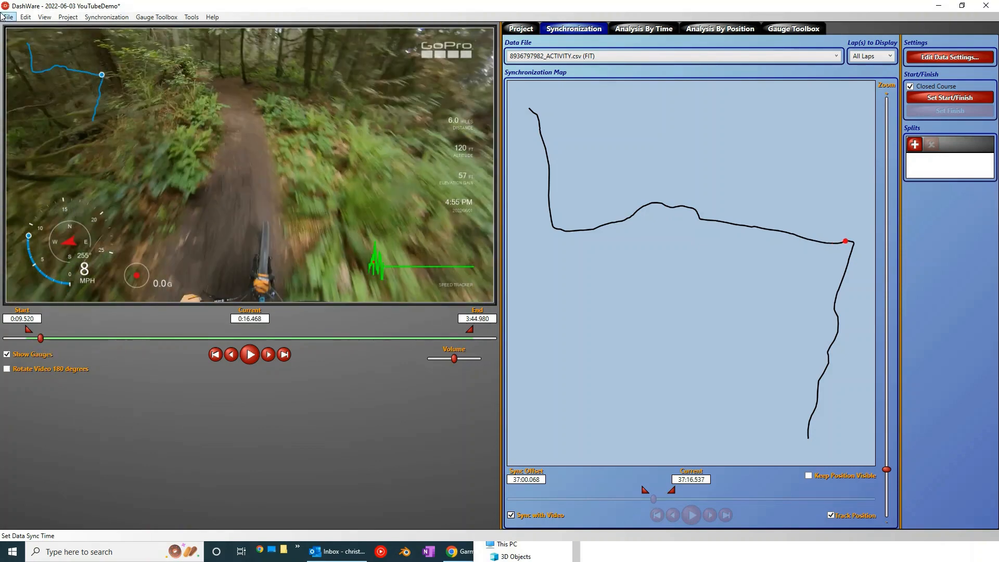
pyautogui.click(5, 16)
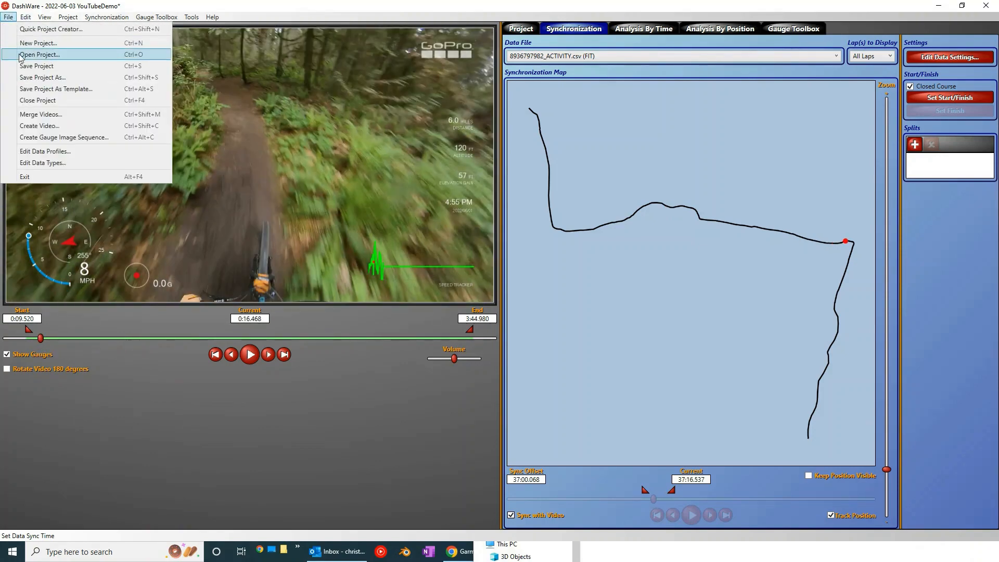
pyautogui.click(24, 66)
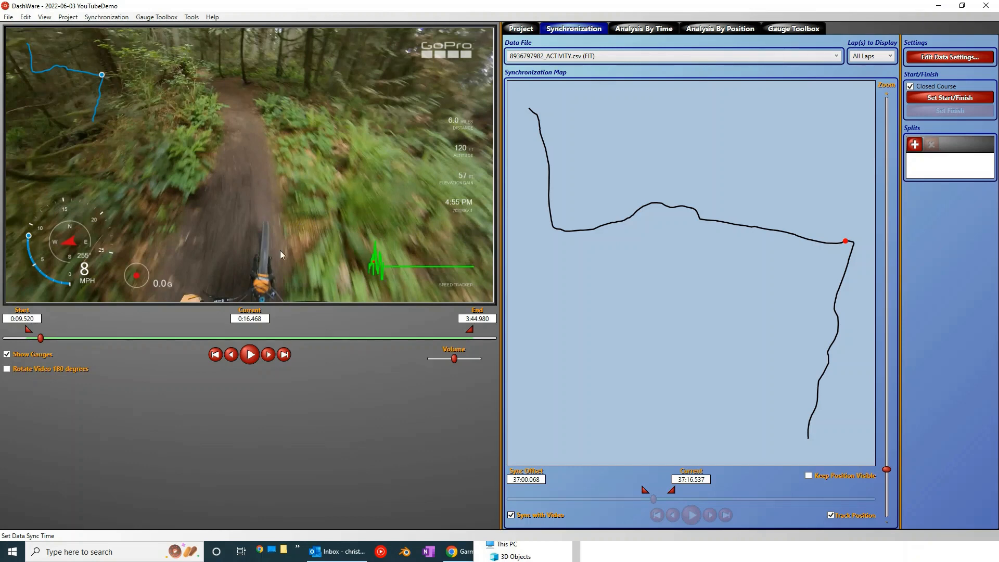
# Delete the GoPro logo gauge and the G-force plot gauge from the video overlay
pyautogui.click(449, 50)
pyautogui.click(357, 138)
pyautogui.click(446, 57)
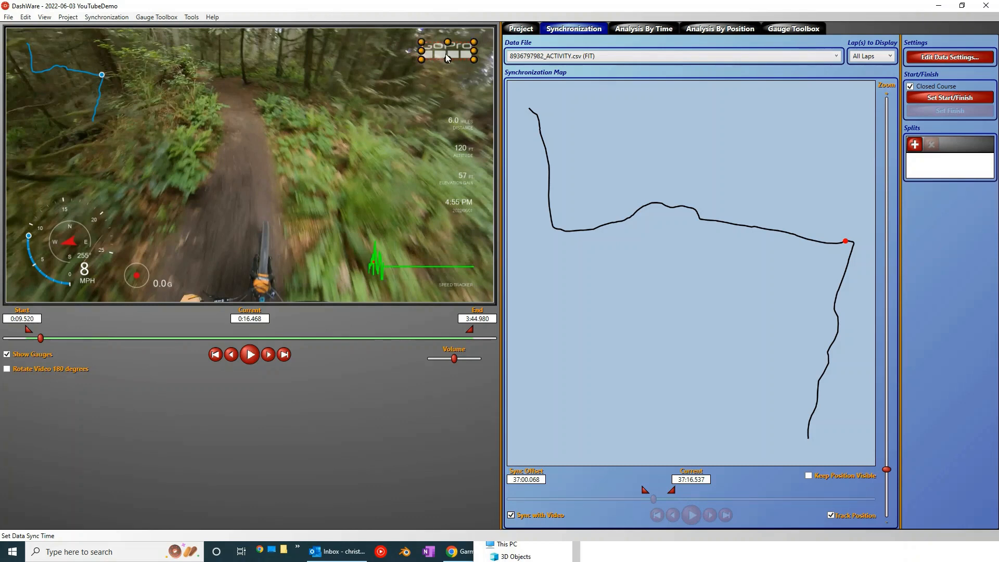
pyautogui.press('Delete')
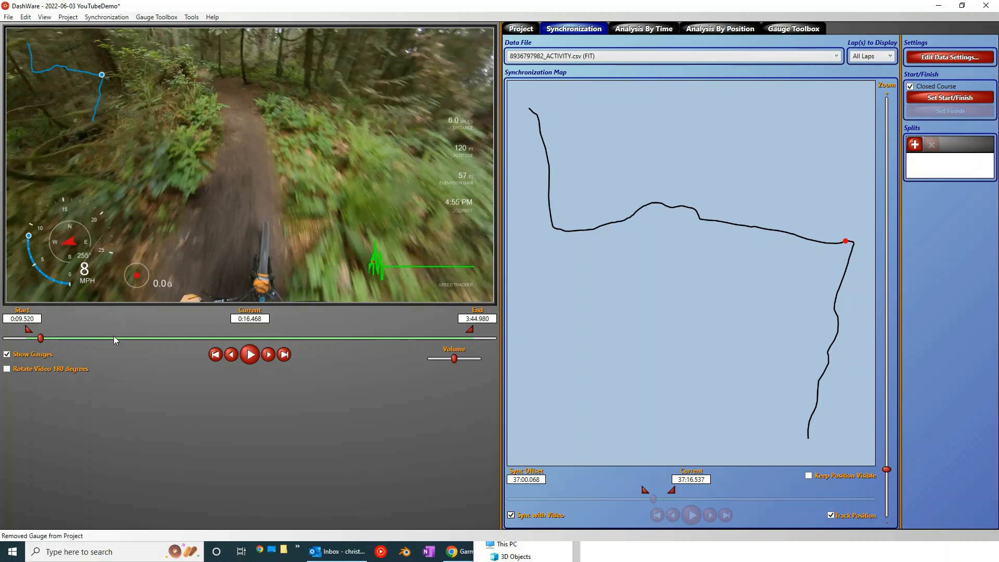
pyautogui.click(148, 283)
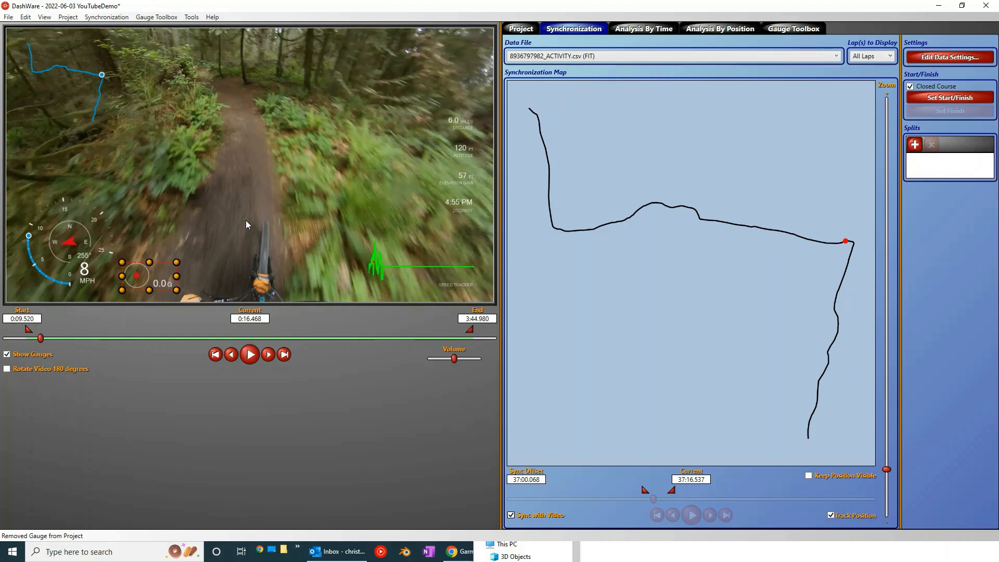
pyautogui.press('Delete')
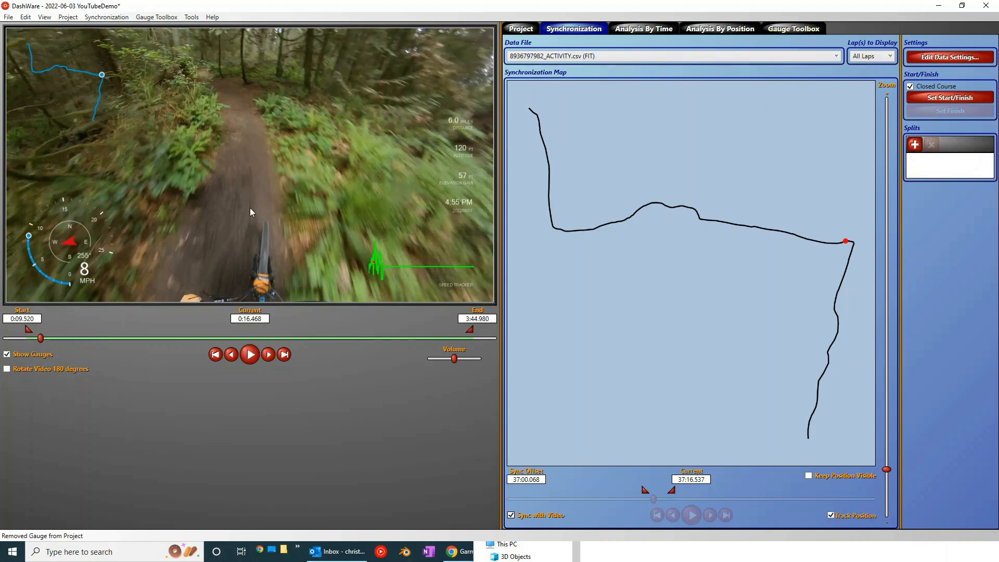
pyautogui.click(661, 558)
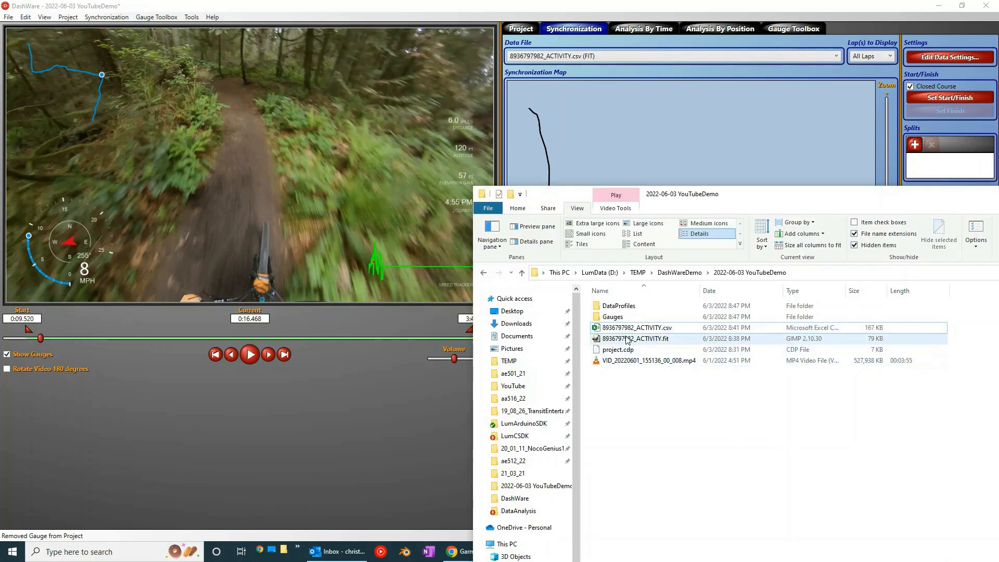
pyautogui.click(634, 331)
pyautogui.rightClick(634, 331)
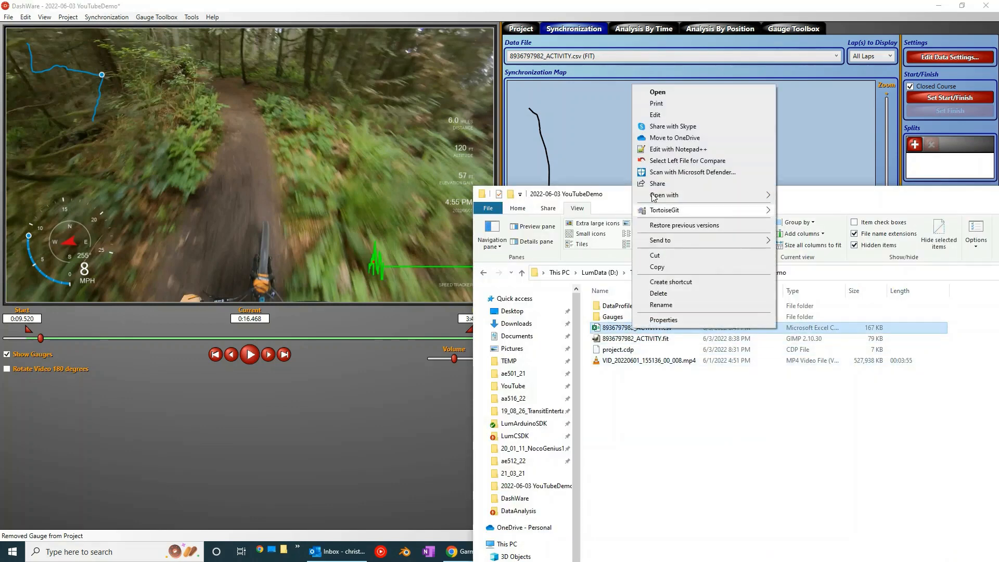
pyautogui.click(655, 151)
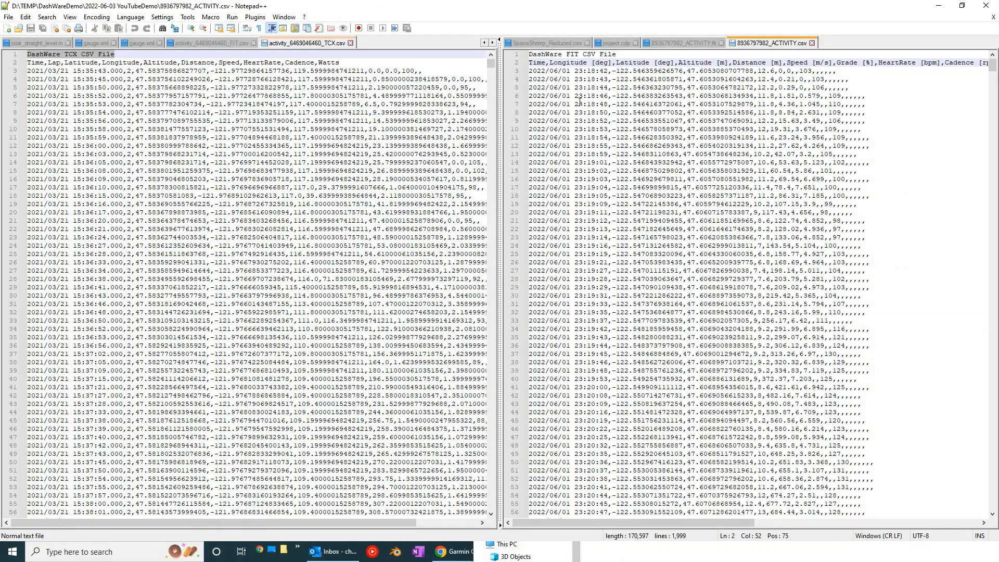
pyautogui.doubleClick(538, 63)
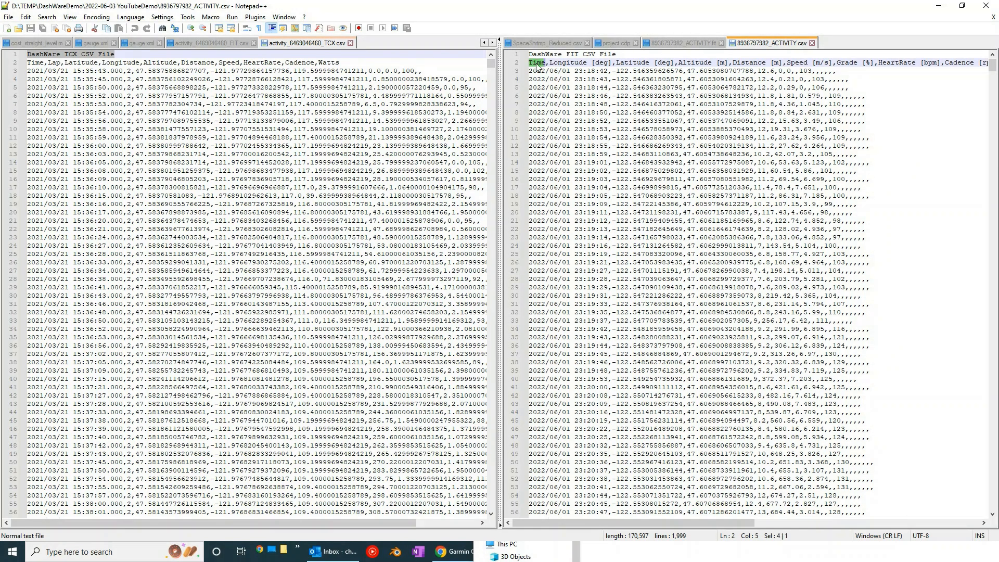
pyautogui.doubleClick(568, 63)
pyautogui.doubleClick(632, 63)
pyautogui.doubleClick(684, 63)
pyautogui.doubleClick(755, 62)
pyautogui.doubleClick(794, 57)
pyautogui.doubleClick(797, 62)
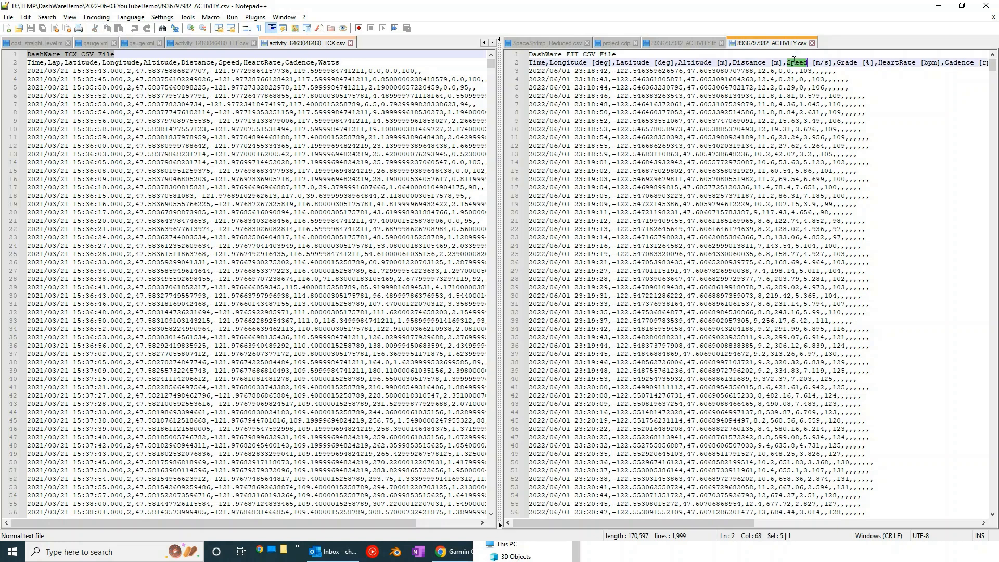
pyautogui.doubleClick(848, 63)
pyautogui.click(795, 71)
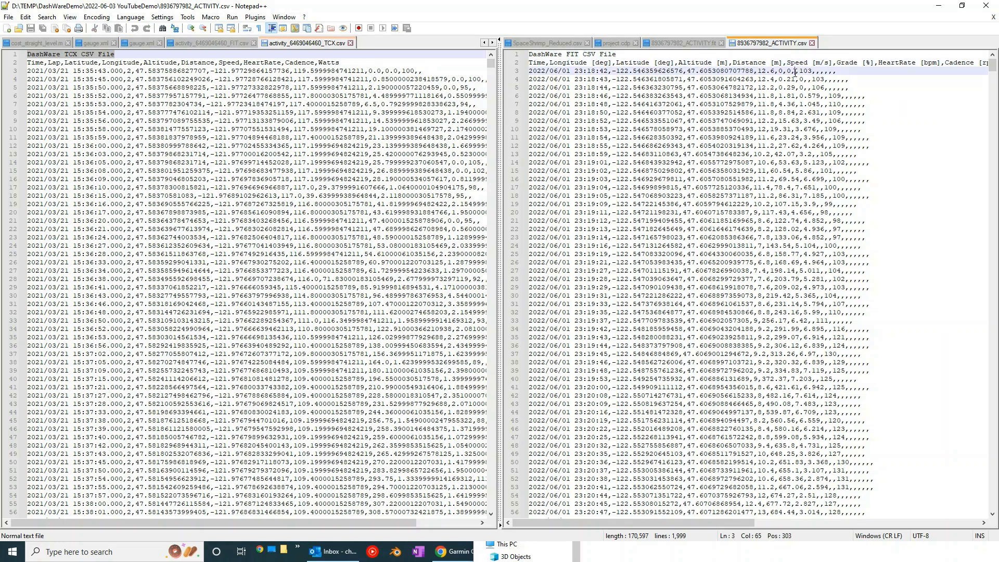
pyautogui.click(855, 63)
pyautogui.doubleClick(897, 63)
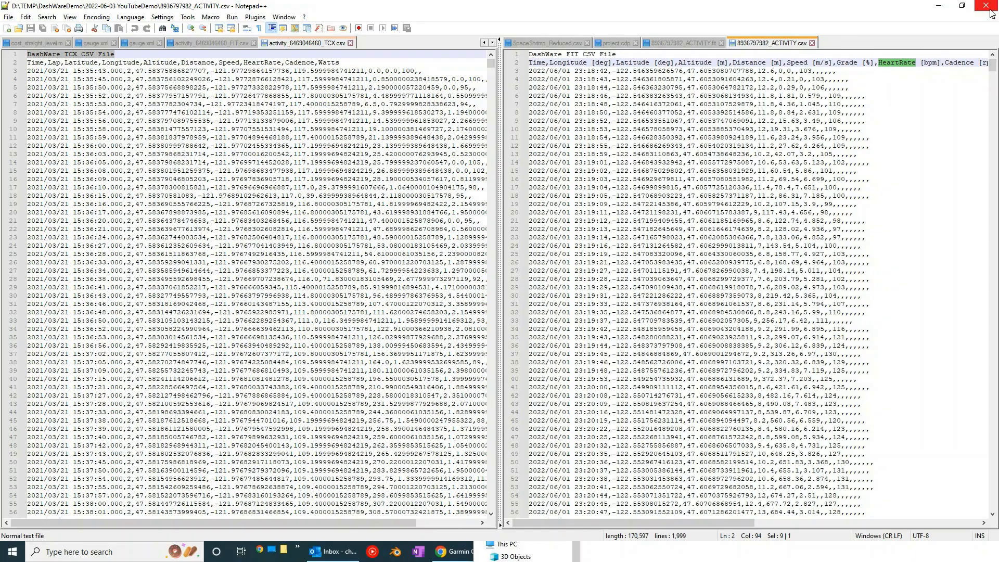
pyautogui.click(990, 12)
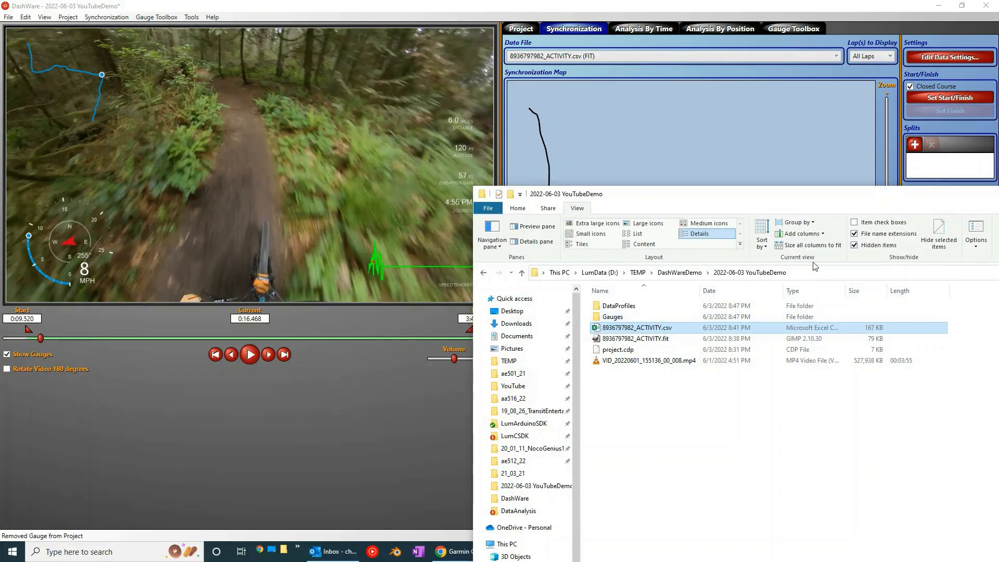
# Return to DashWare and select the heart rate gauge among the available toolbox gauges
pyautogui.click(680, 8)
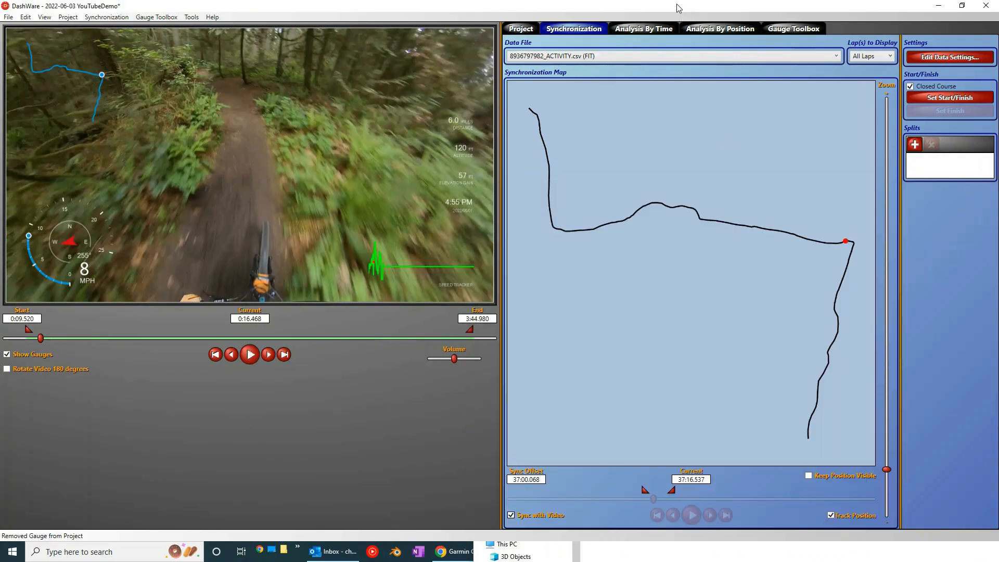
pyautogui.click(801, 30)
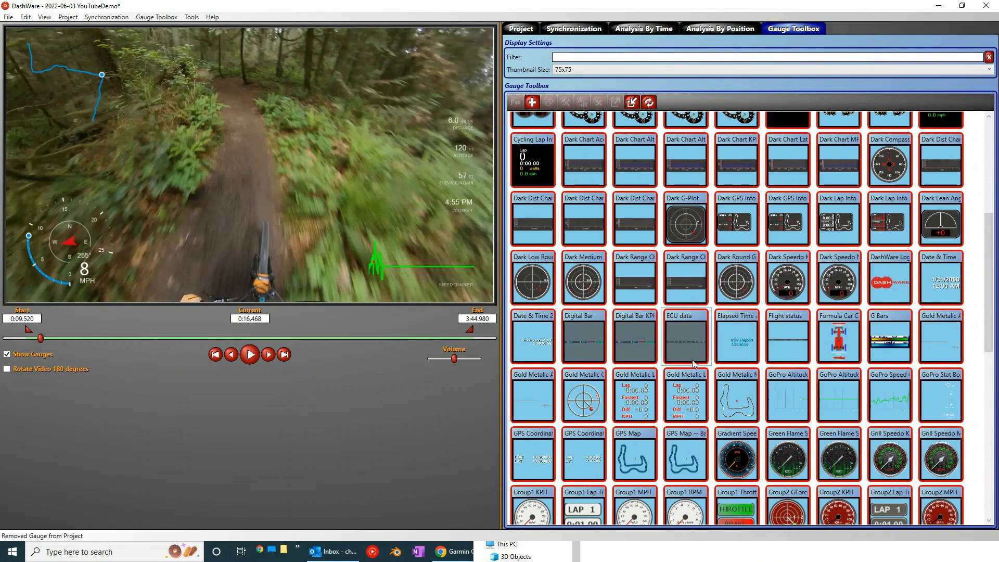
pyautogui.moveTo(681, 320)
pyautogui.scroll(-3, 681, 320)
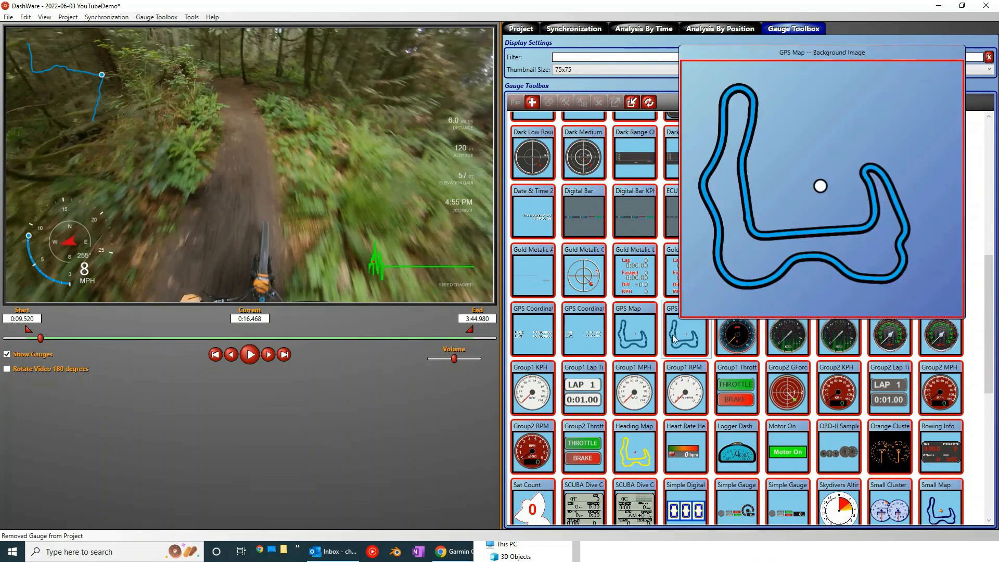
pyautogui.scroll(-1, 674, 339)
pyautogui.click(682, 368)
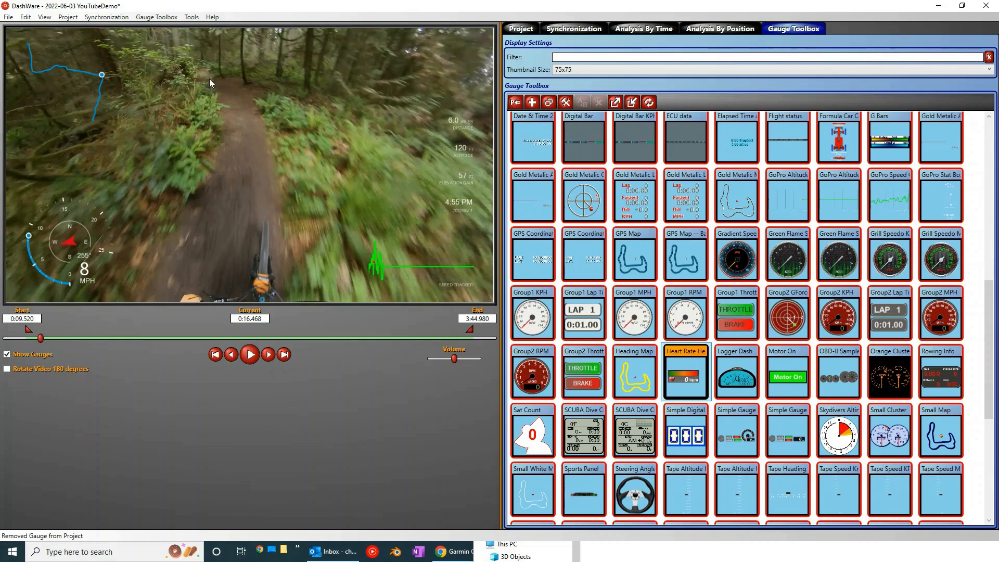
# Open the Gauges subfolder of the 2022-06-03 YouTubeDemo project folder and examine the gauge folders stored there
pyautogui.click(647, 556)
pyautogui.click(625, 317)
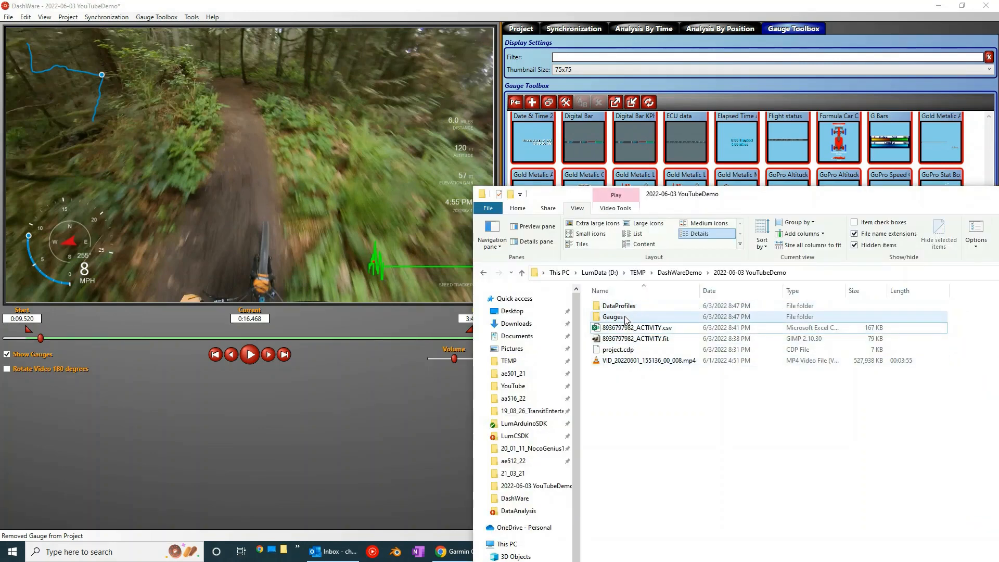
pyautogui.doubleClick(624, 317)
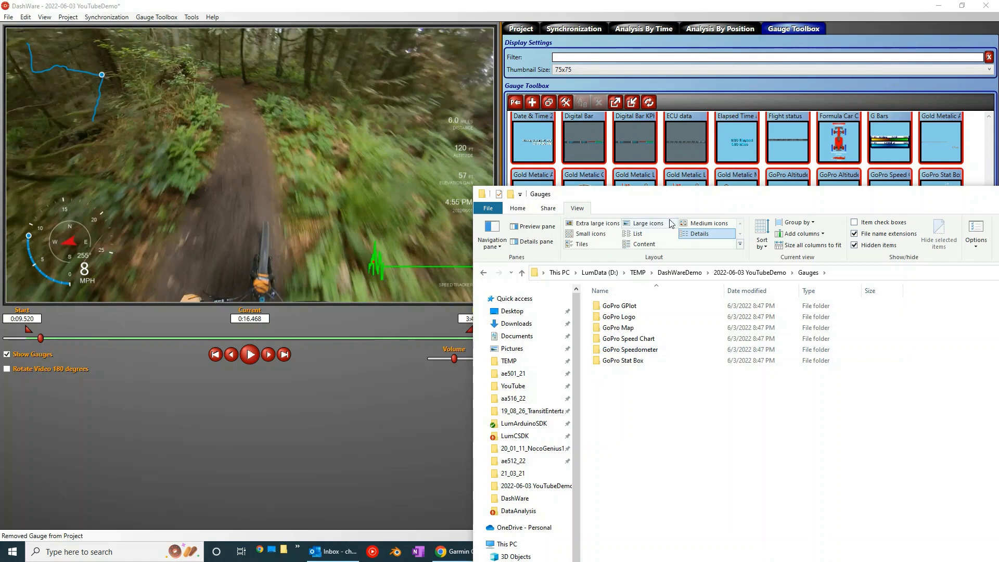
# Return to DashWare, add the Heart Rate Heart gauge to the project, and position it on the video just above the speedometer gauge
pyautogui.moveTo(672, 196); pyautogui.dragTo(677, 375)
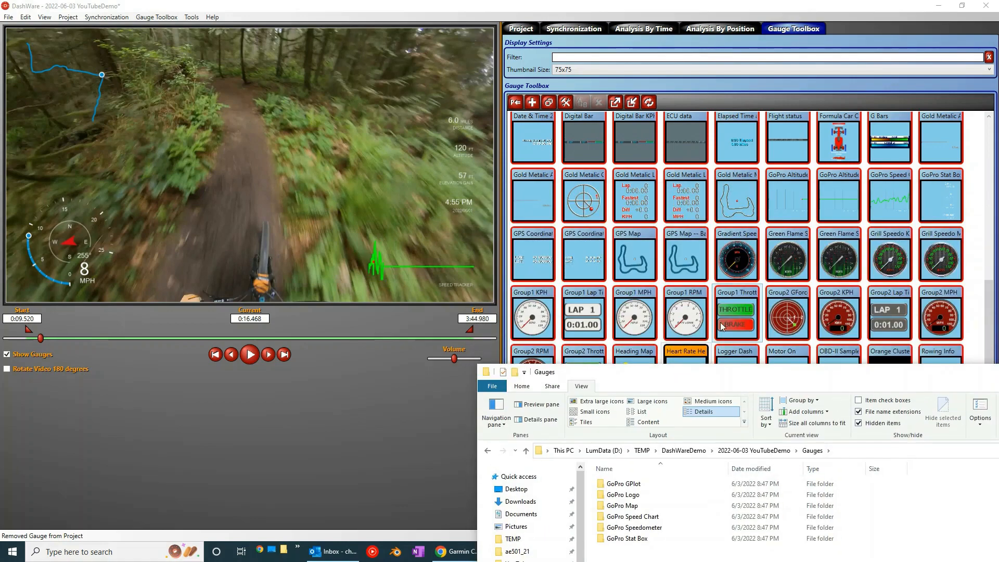
pyautogui.click(691, 360)
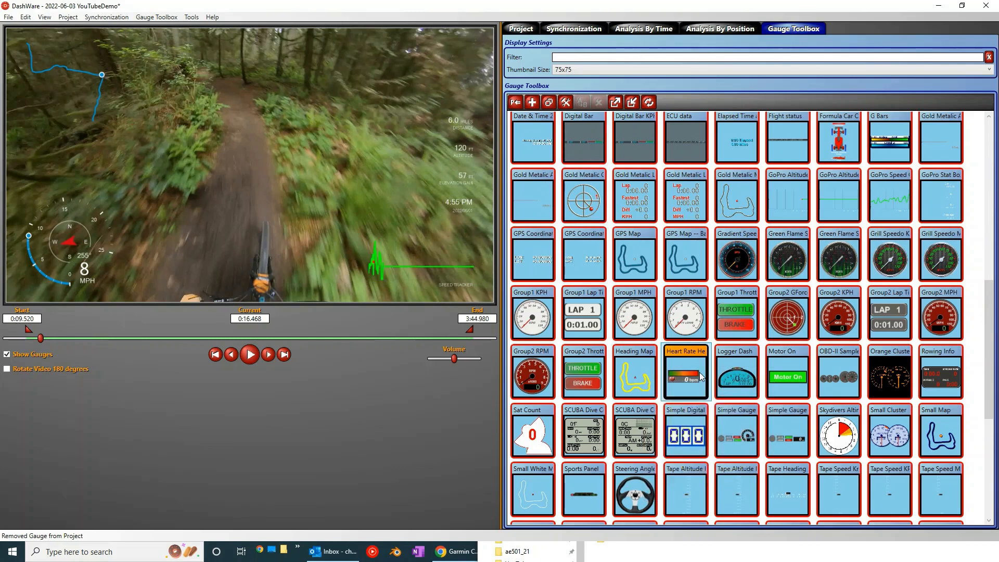
pyautogui.click(516, 104)
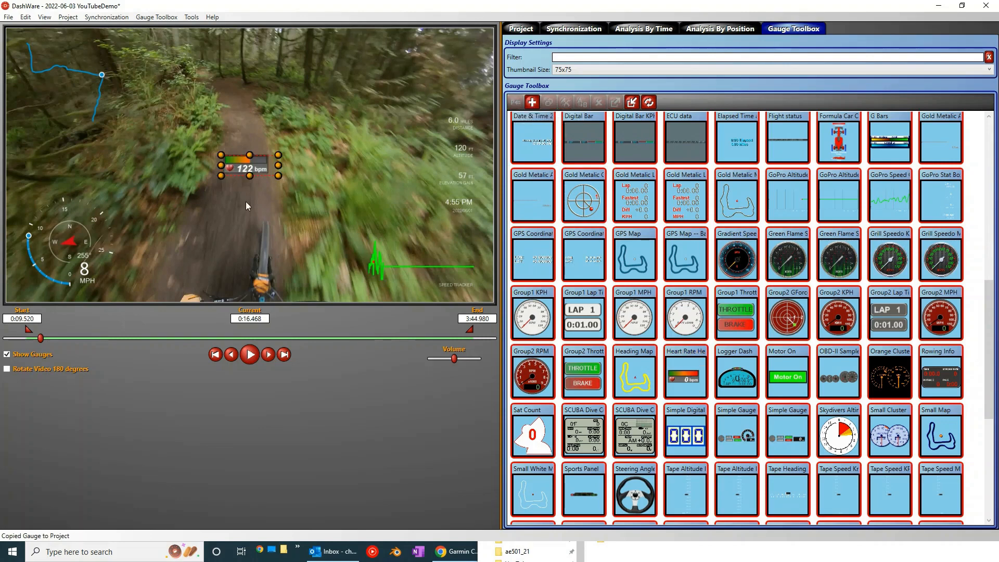
pyautogui.moveTo(263, 167); pyautogui.dragTo(77, 177)
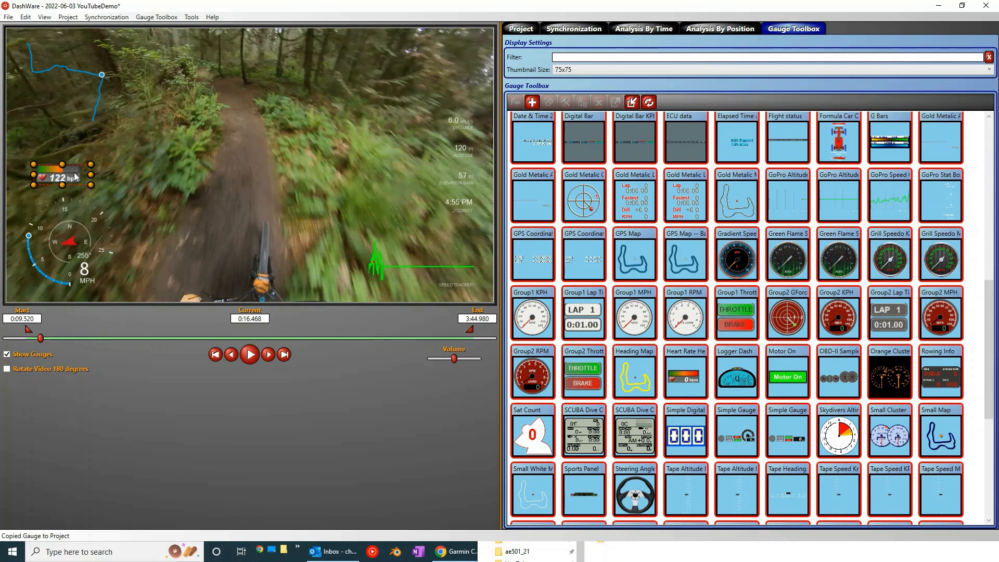
pyautogui.moveTo(76, 177); pyautogui.dragTo(74, 175)
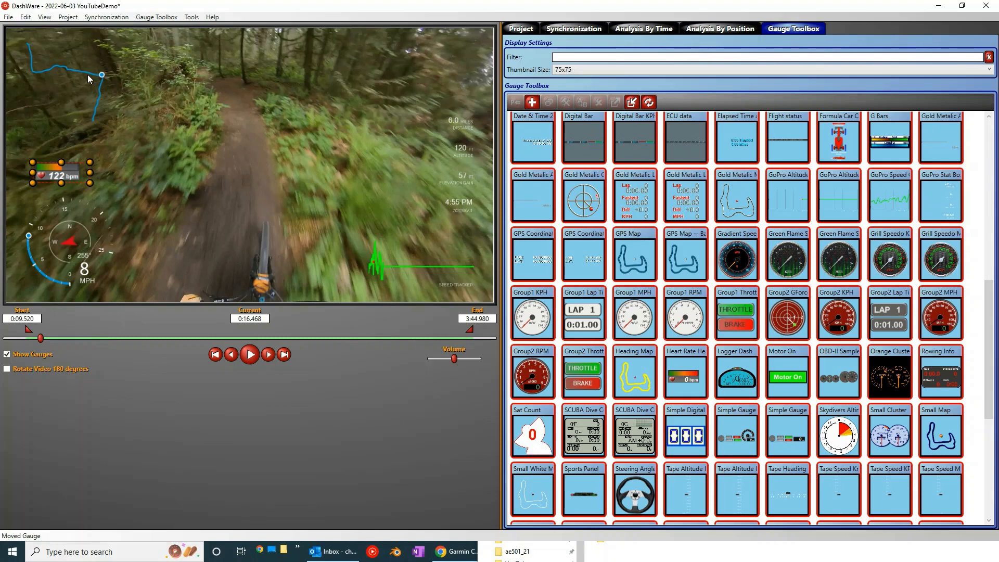
# Save the DashWare project and select the Heart Rate Heart folder in the project's Gauges folder
pyautogui.click(633, 555)
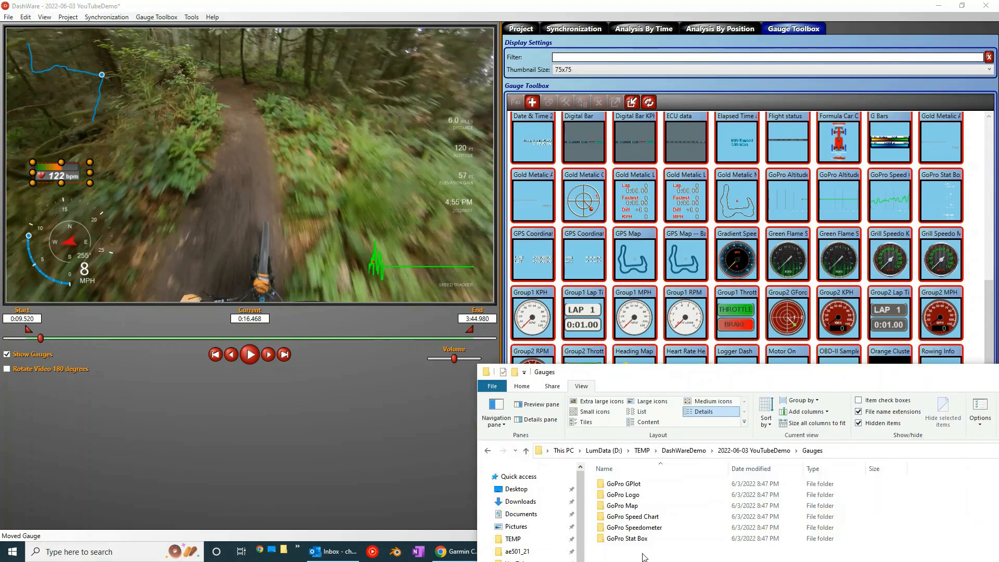
pyautogui.click(9, 17)
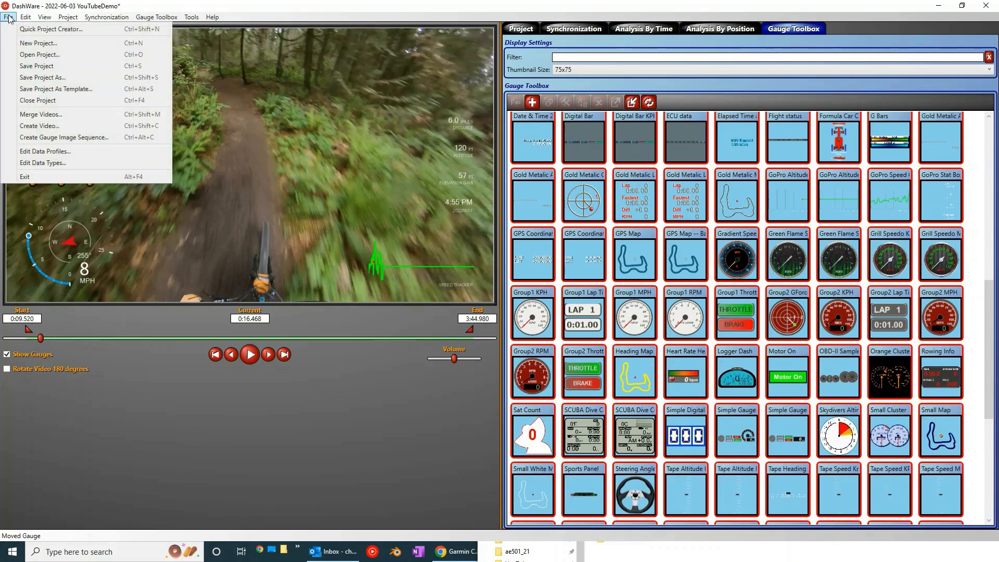
pyautogui.click(23, 66)
pyautogui.click(670, 559)
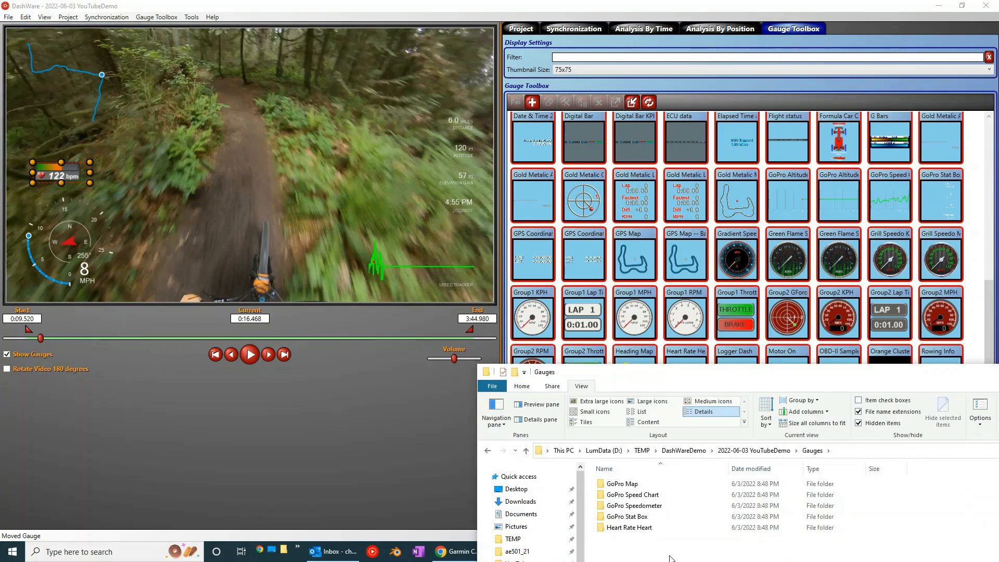
pyautogui.moveTo(682, 377); pyautogui.dragTo(682, 314)
pyautogui.click(669, 465)
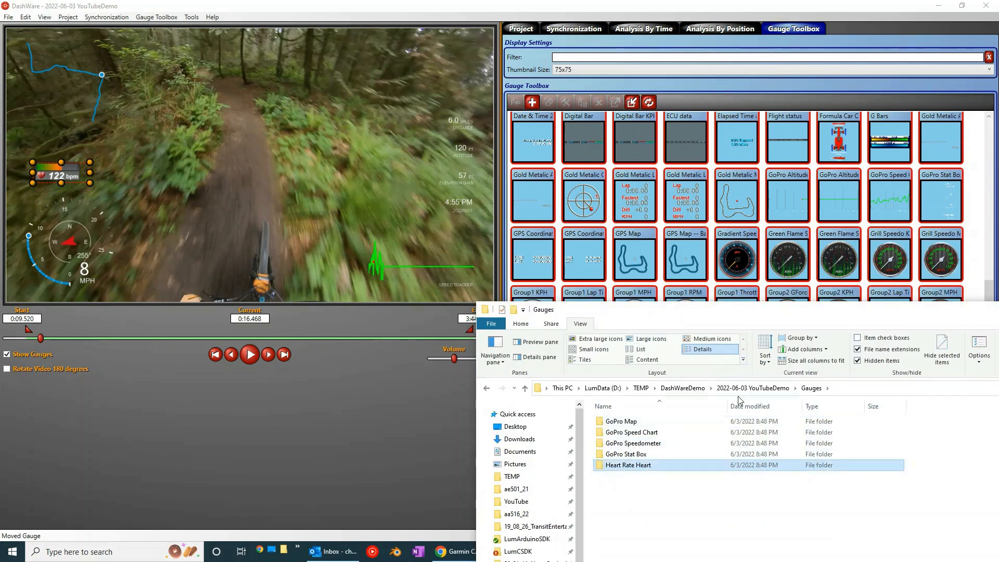
# Return to DashWare and scrub the video forward to about 1:46 to examine how the gauges follow the footage
pyautogui.click(134, 190)
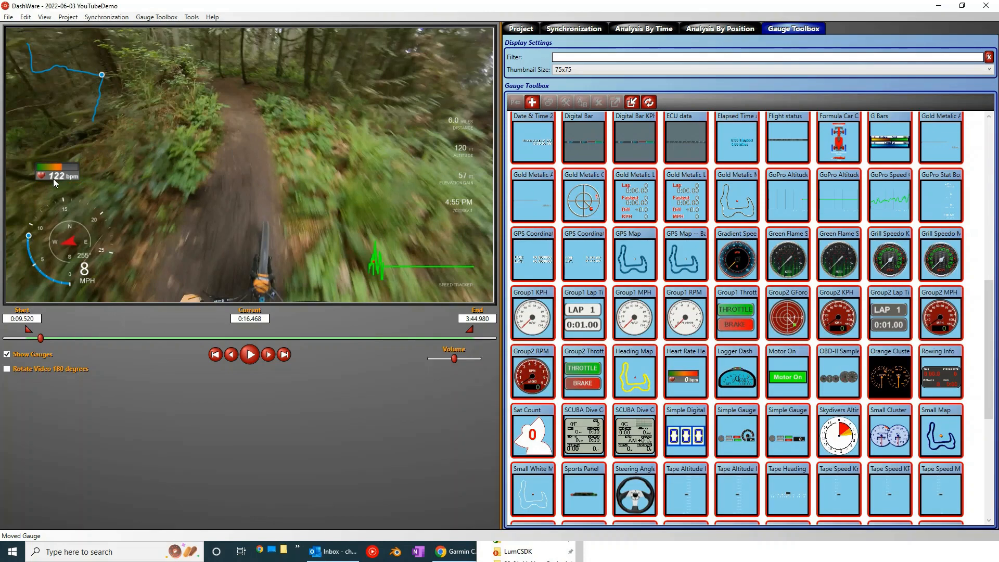
pyautogui.click(41, 339)
pyautogui.moveTo(41, 339); pyautogui.dragTo(204, 302)
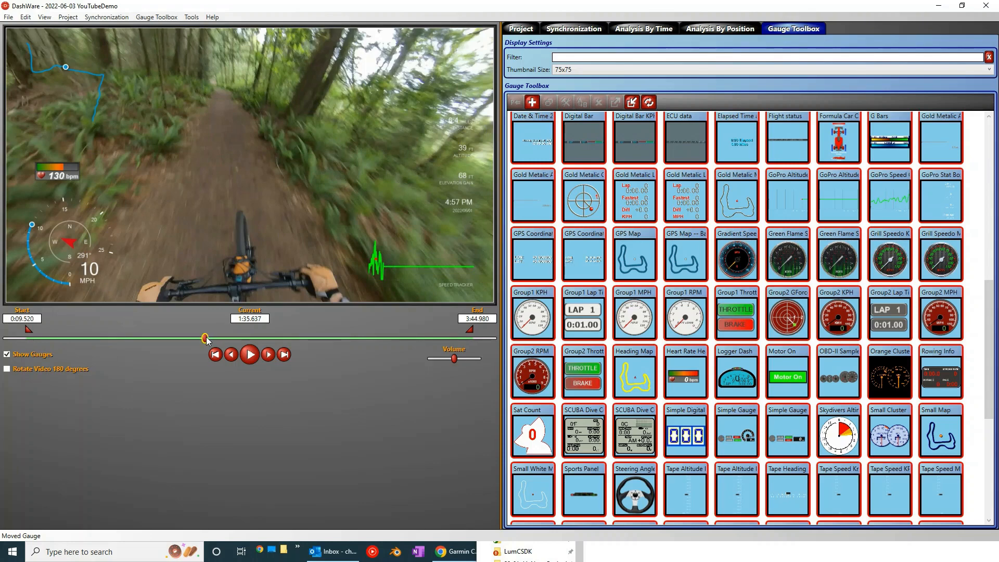
pyautogui.click(227, 340)
pyautogui.moveTo(226, 337)
pyautogui.mouseDown()
pyautogui.moveTo(384, 305)
pyautogui.moveTo(472, 322)
pyautogui.moveTo(346, 344)
pyautogui.moveTo(227, 339)
pyautogui.mouseUp()
# Start creating a video and set its destination to 2022-06-03 YouTubeDemo.mp4 in the DashWareDemo\2022-06-03 YouTubeDemo folder
pyautogui.click(8, 17)
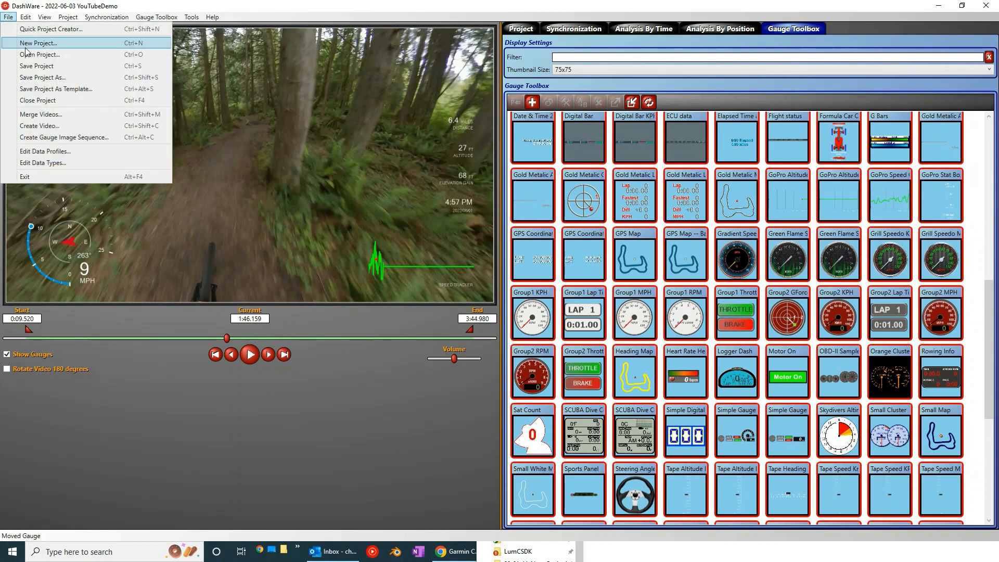
pyautogui.click(9, 17)
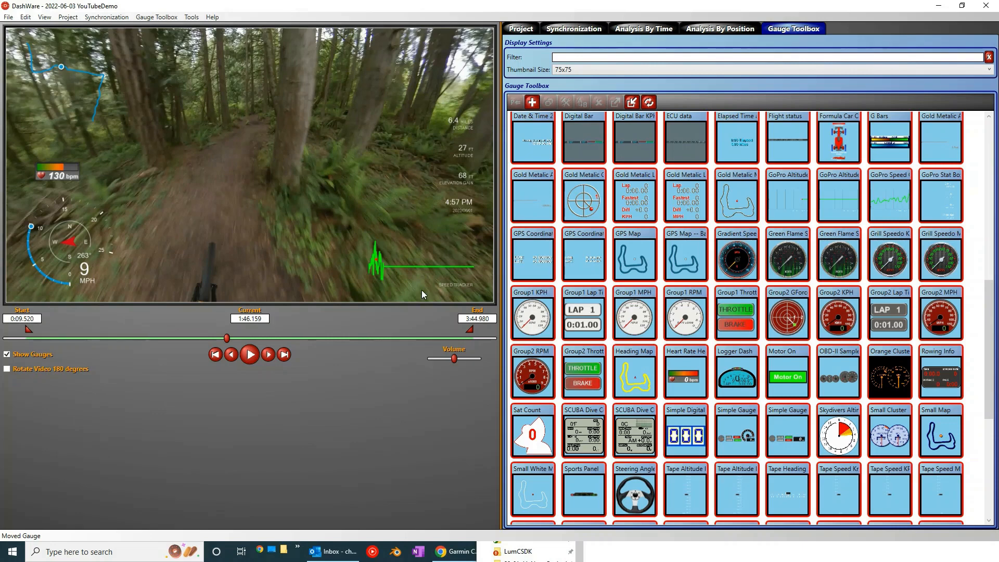
pyautogui.click(8, 17)
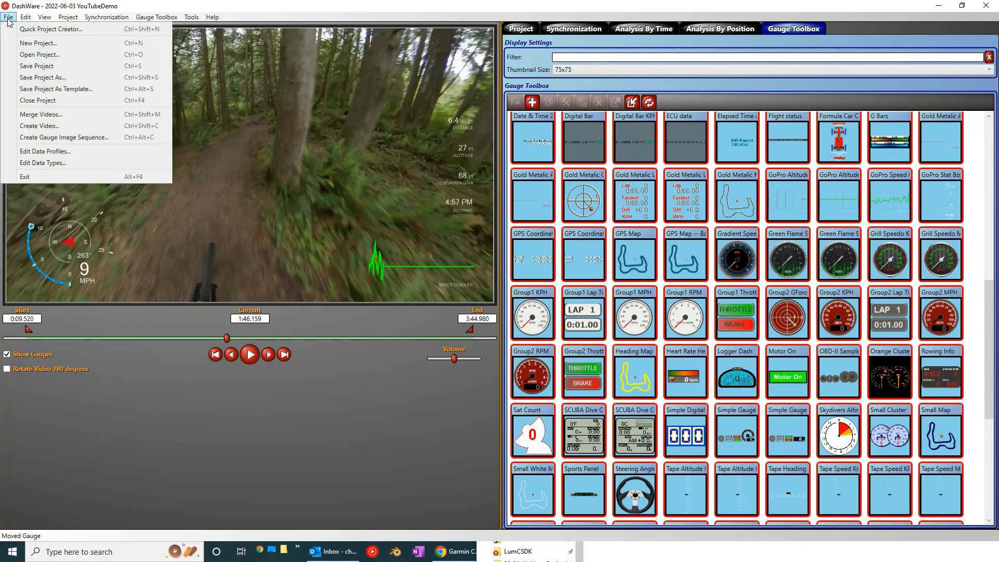
pyautogui.click(42, 125)
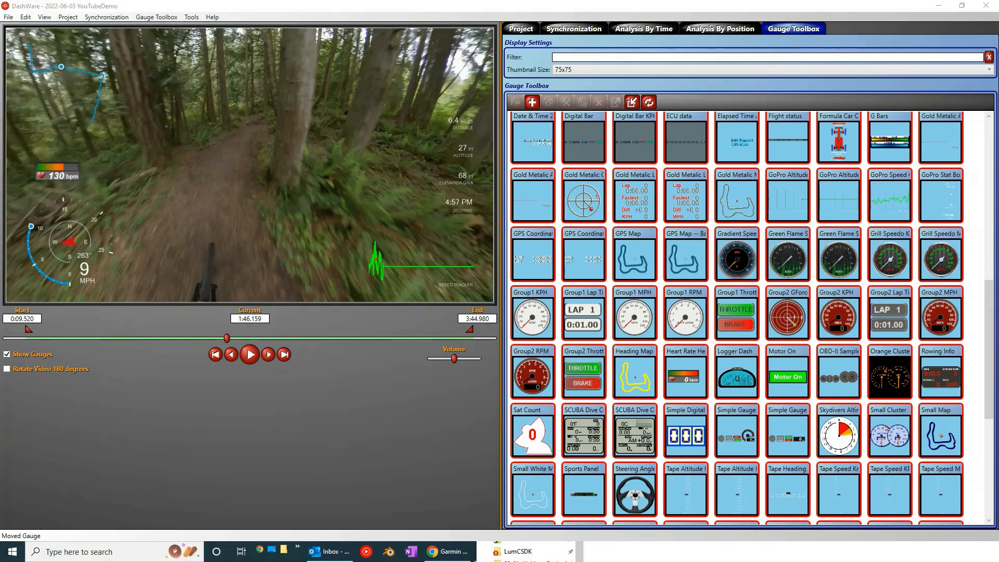
pyautogui.moveTo(252, 101); pyautogui.dragTo(324, 130)
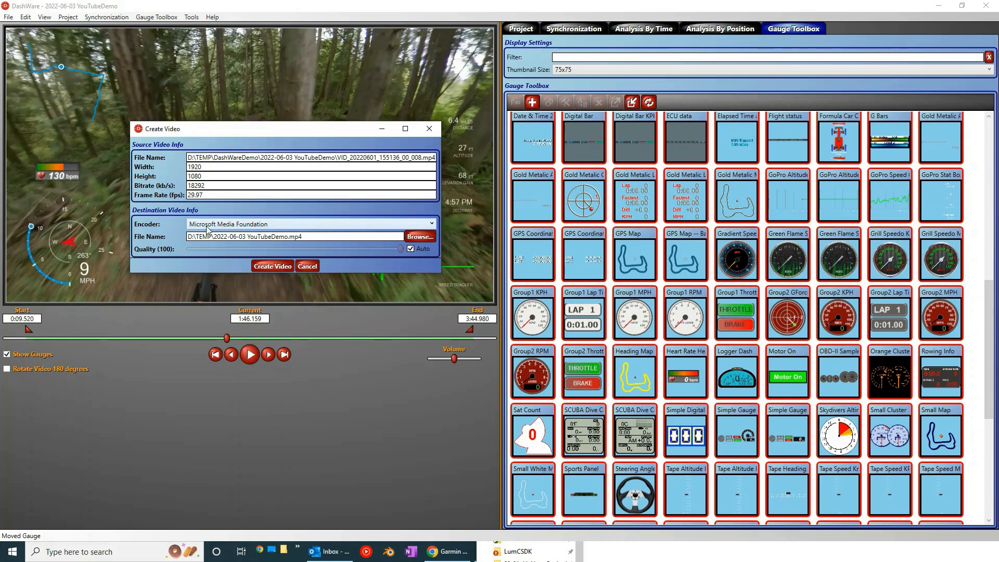
pyautogui.click(410, 242)
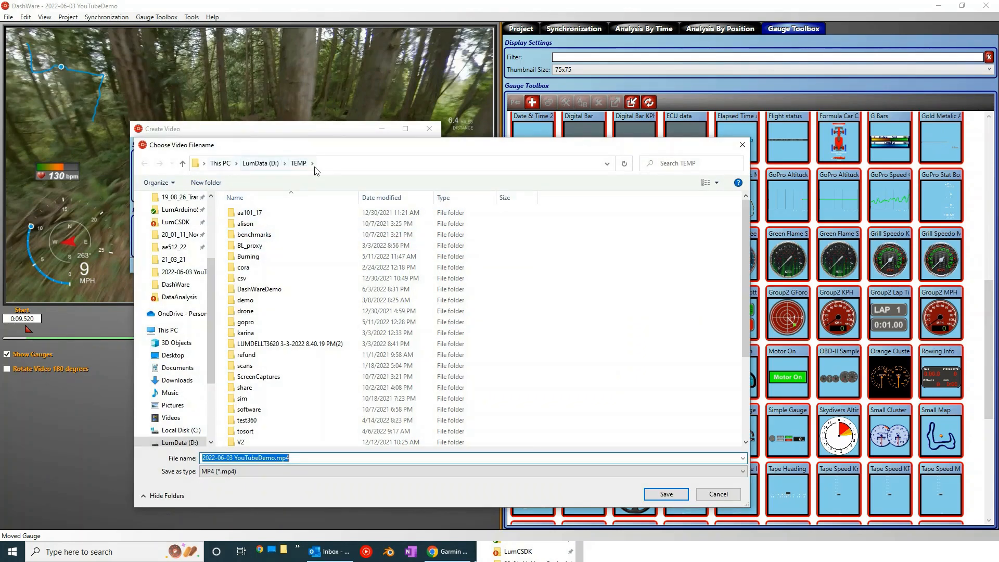
pyautogui.doubleClick(255, 291)
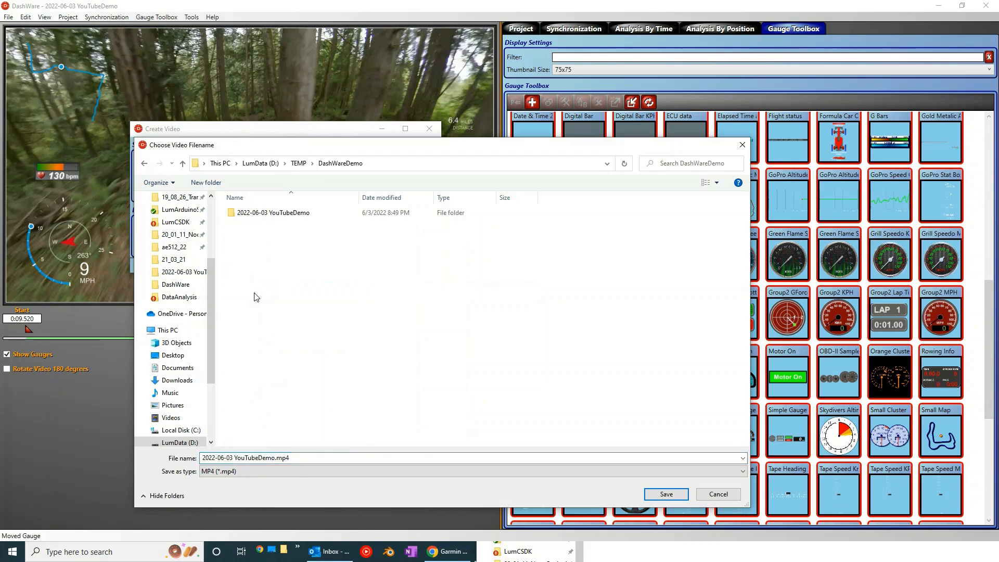
pyautogui.doubleClick(275, 219)
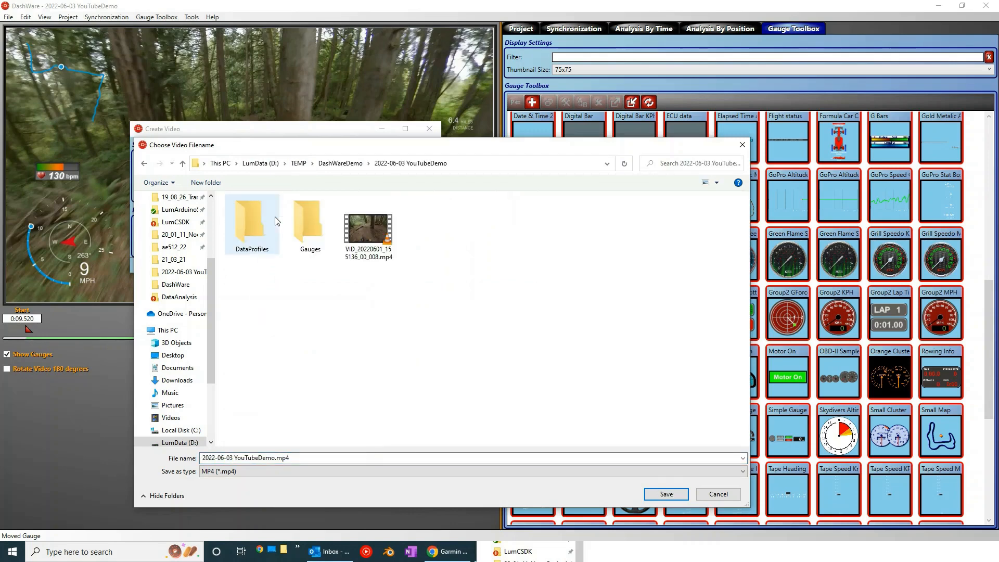
pyautogui.click(661, 494)
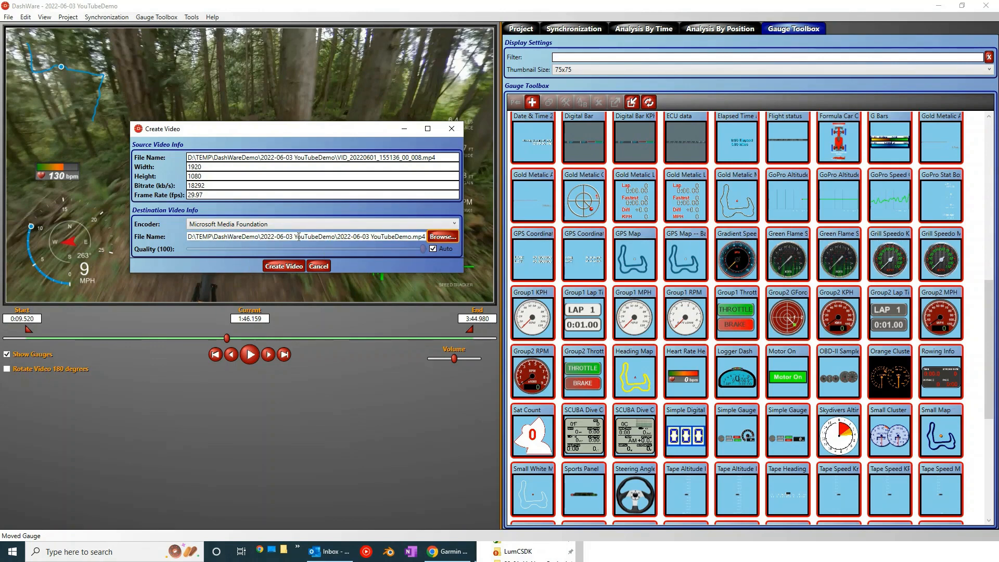
# Render the video with the Microsoft Media Foundation encoder and select 2022-06-03 YouTubeDemo.mp4 in the project folder
pyautogui.click(274, 267)
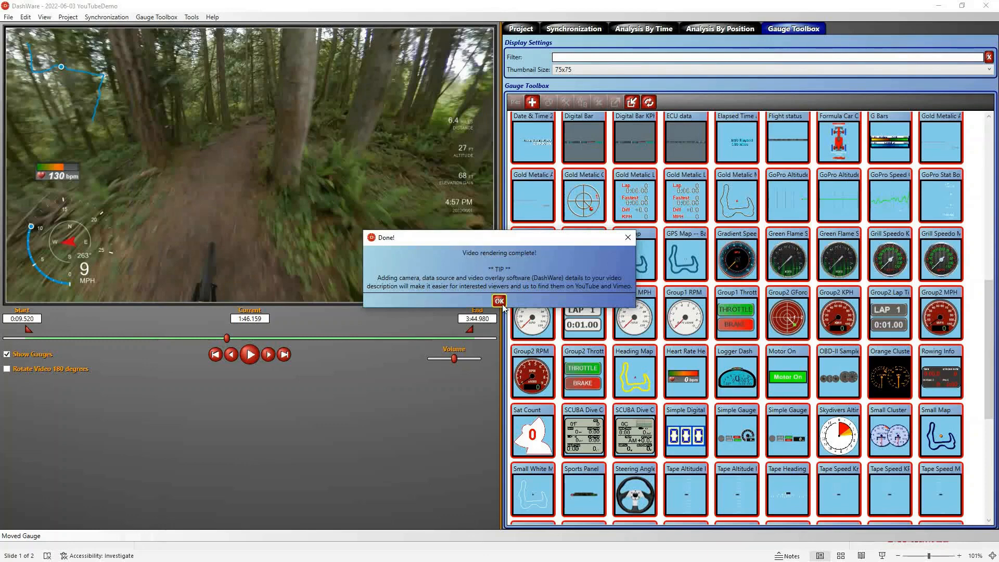
pyautogui.click(499, 302)
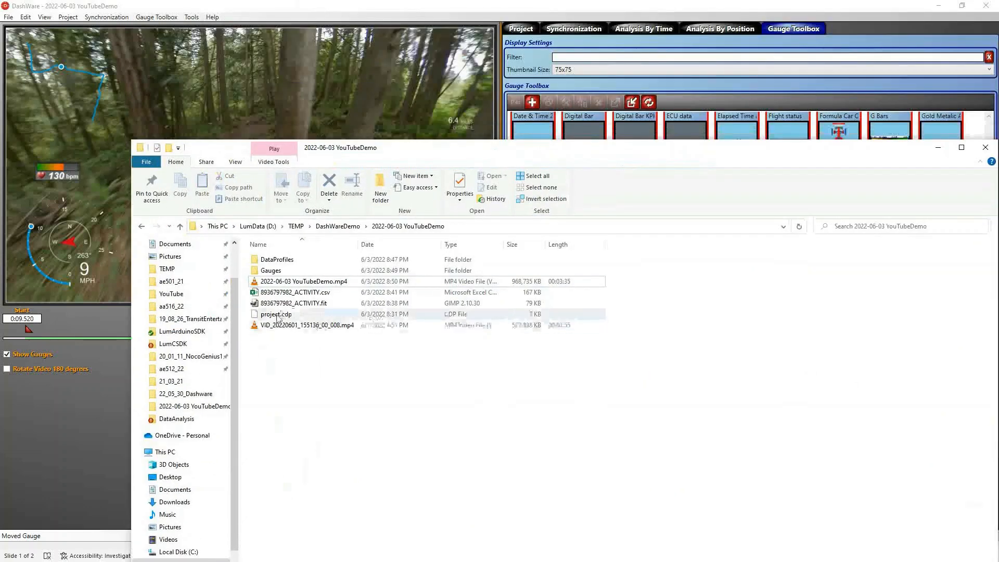
pyautogui.click(299, 283)
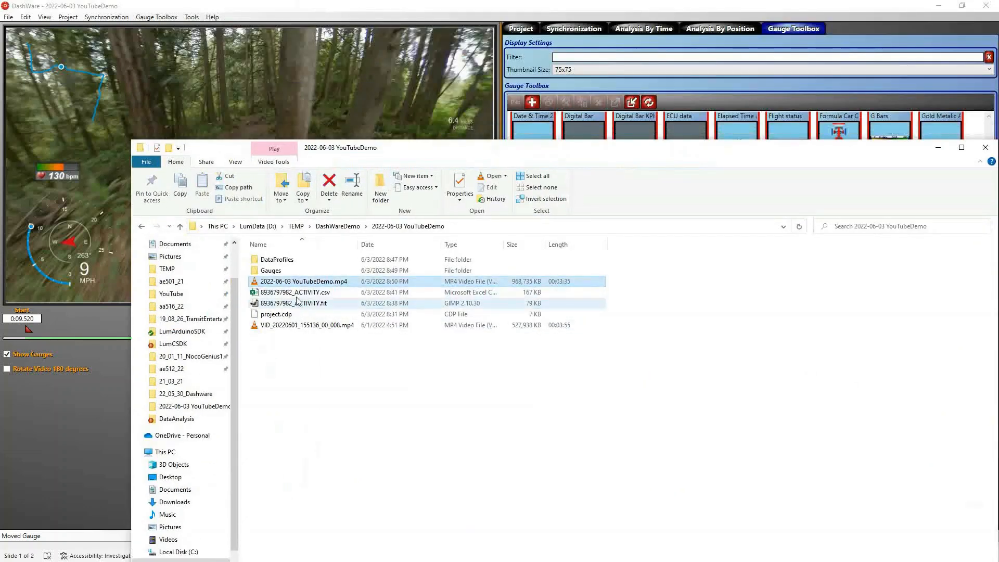